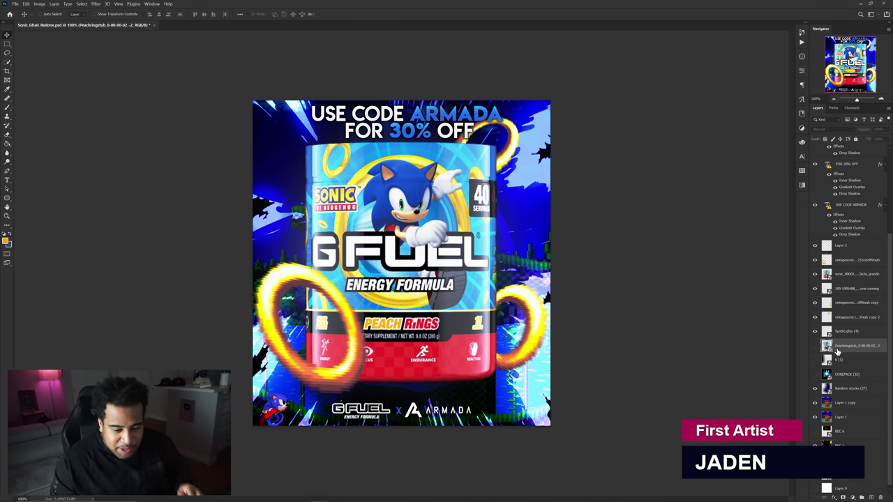
Step: Delete the hidden Peachringstub and "6 (1)" layers from the layer stack
left_click(844, 374, "shift")
left_click(850, 351)
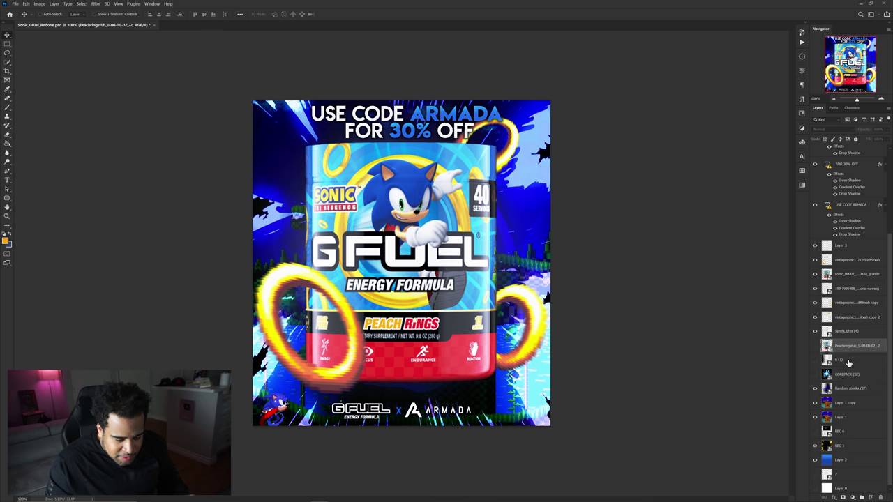
key("Delete")
key("Delete")
scroll(856, 317, "up", 3)
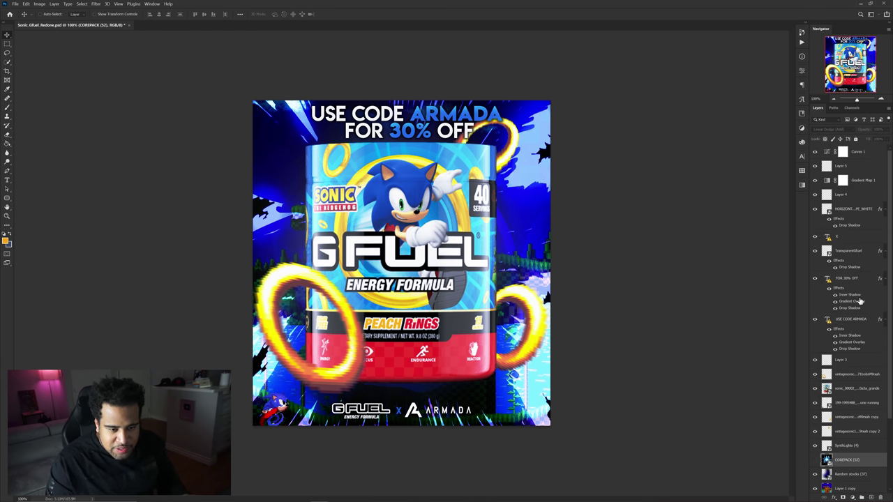
scroll(860, 301, "down", 3)
Step: Capture the artwork area and circle the small ring printed on the tub and the large pixelated ring in red
key("Print")
left_click_drag(189, 82, 630, 477)
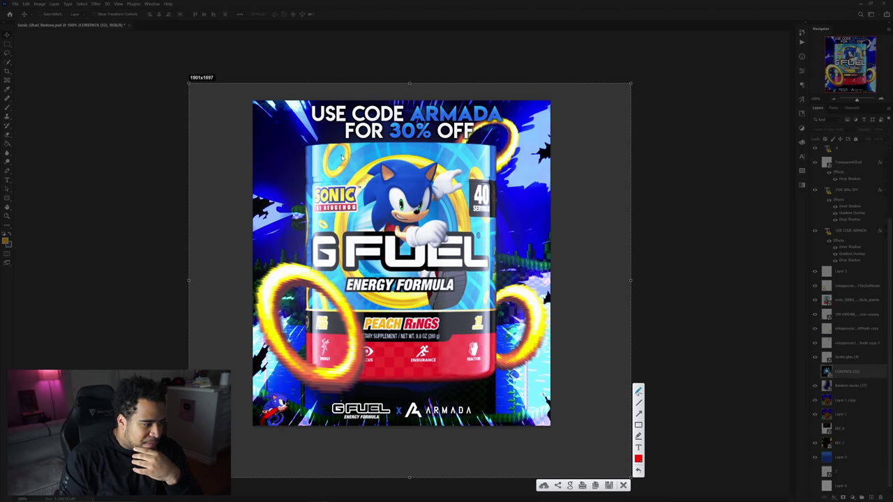
left_click_drag(339, 143, 341, 144)
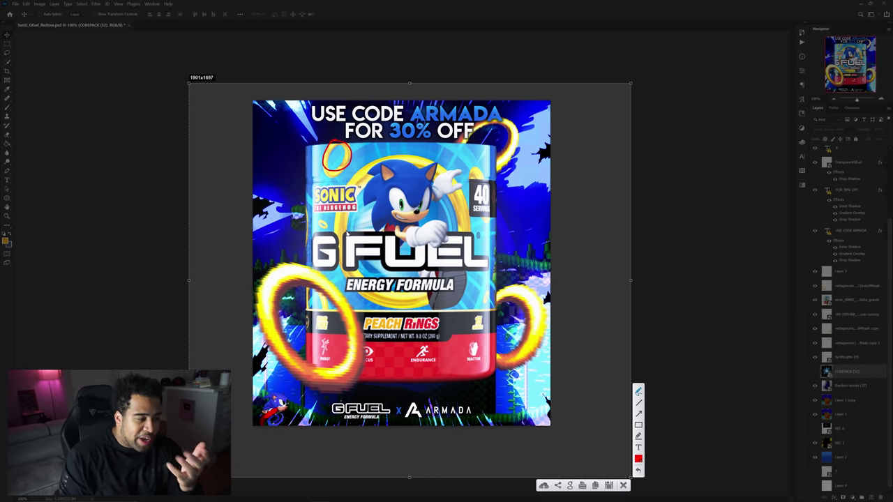
mouse_move(288, 276)
left_mouse_down()
mouse_move(305, 379)
mouse_move(339, 301)
mouse_move(285, 277)
left_mouse_up()
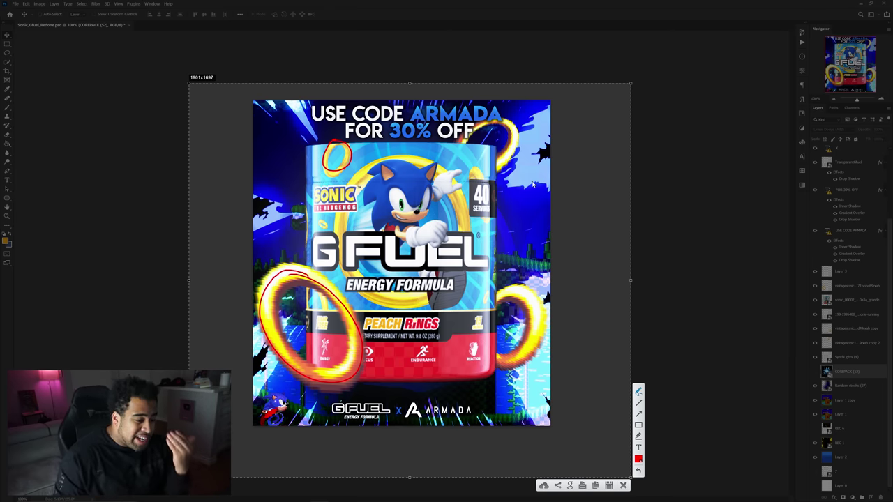
left_click(623, 485)
scroll(433, 250, "up", 1)
left_click_drag(477, 305, 479, 221)
left_click_drag(612, 260, 532, 226)
key("ctrl+z")
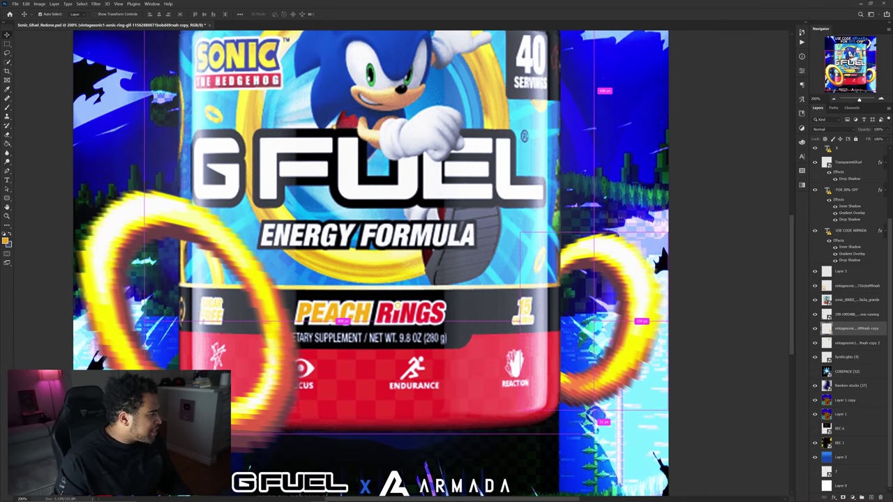
Step: Switch to the browser, copy the orange Sonic ring image from the search results, and paste it into the Photoshop poster
key("alt+Tab")
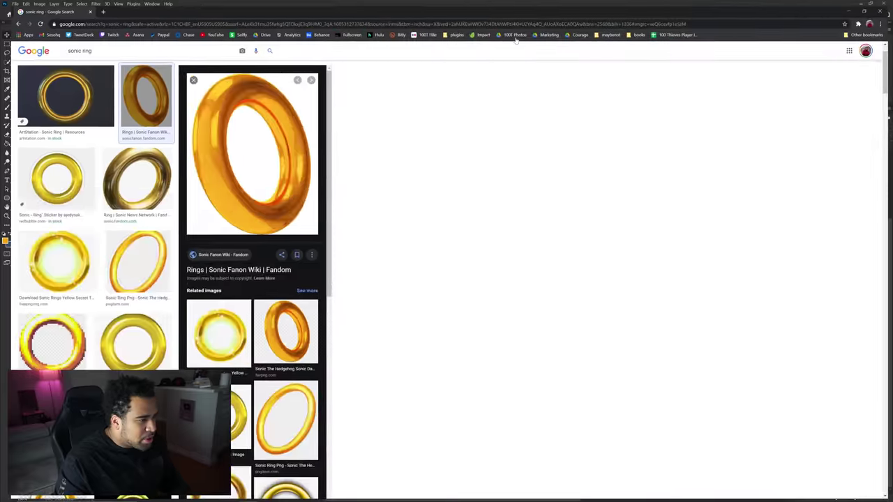
right_click(712, 184)
left_click(738, 256)
key("alt+Tab")
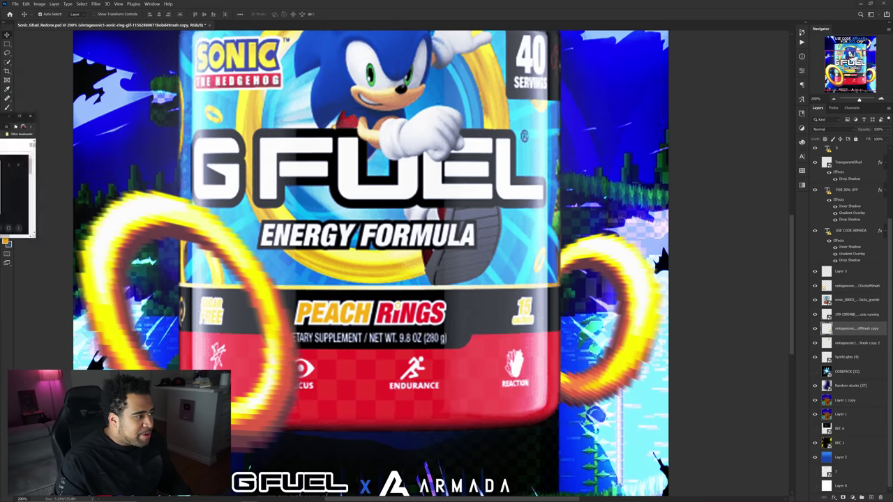
key("ctrl+v")
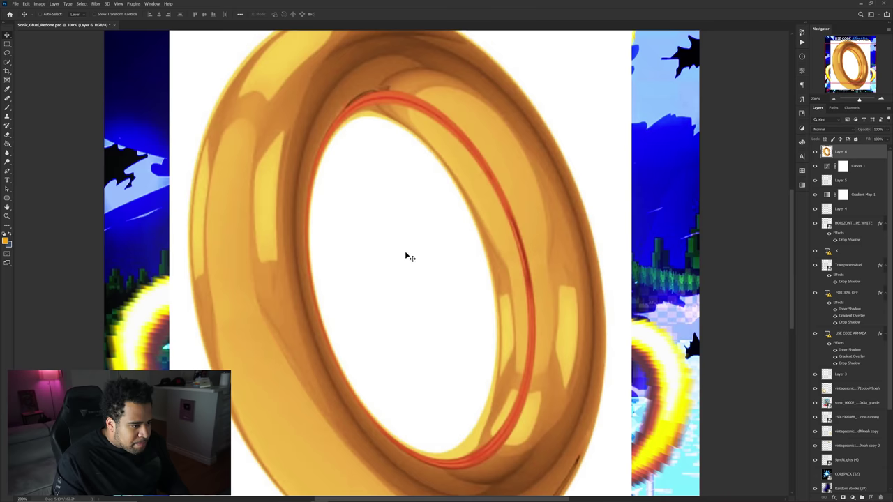
Step: Isolate the pasted ring with Select Subject and mask out its white background
key("ctrl+minus")
key("w")
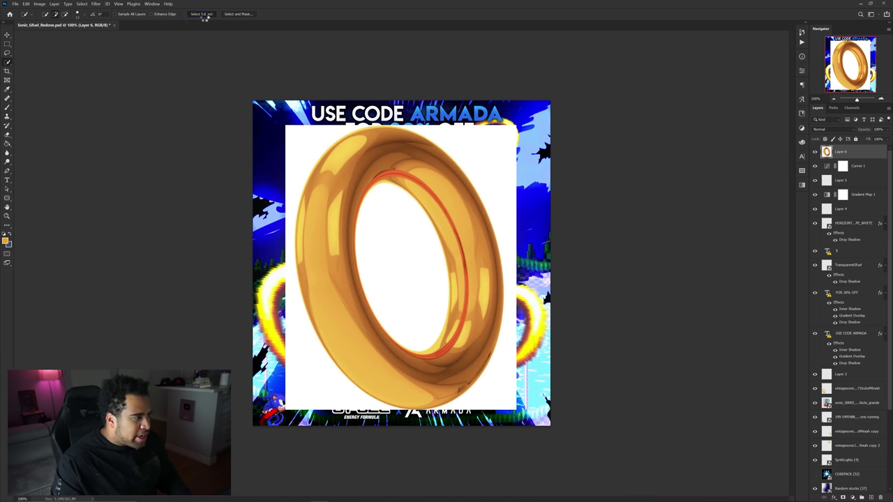
left_click(202, 15)
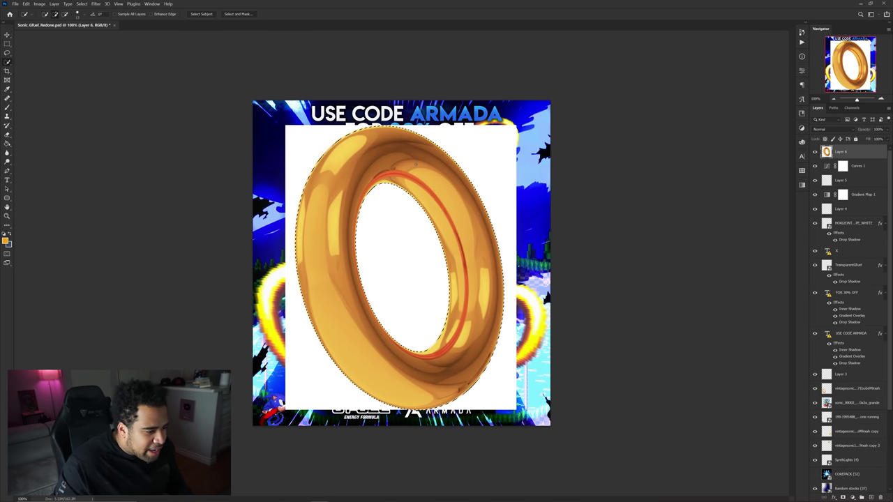
left_click(843, 497)
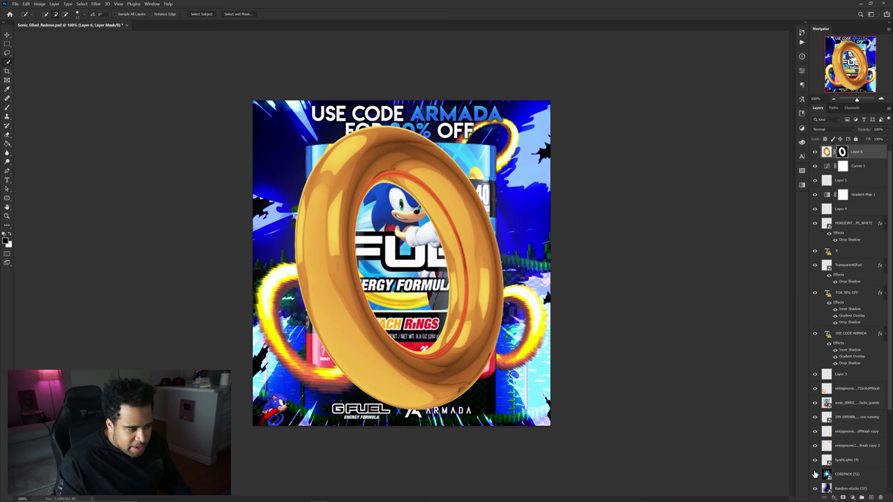
Step: Scale the masked ring to about 53% and place it over Sonic in the middle of the tub
key("v")
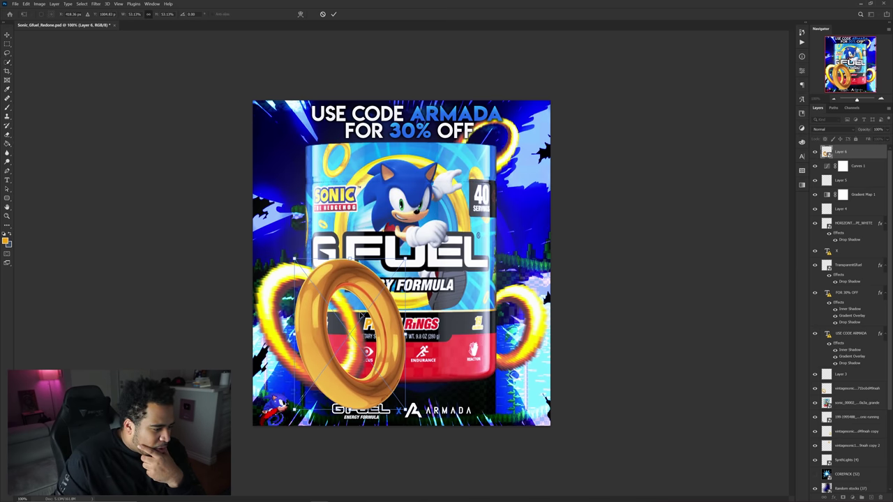
left_click_drag(360, 316, 390, 208)
key("Return")
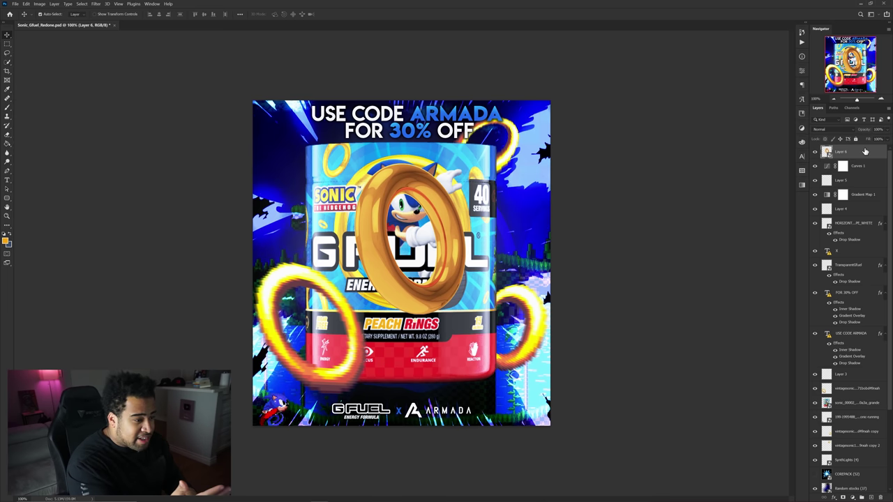
Step: Brighten the ring to golden yellow with Hue/Saturation at Hue +12, Saturation +63 and Lightness +31
key("ctrl+alt+u")
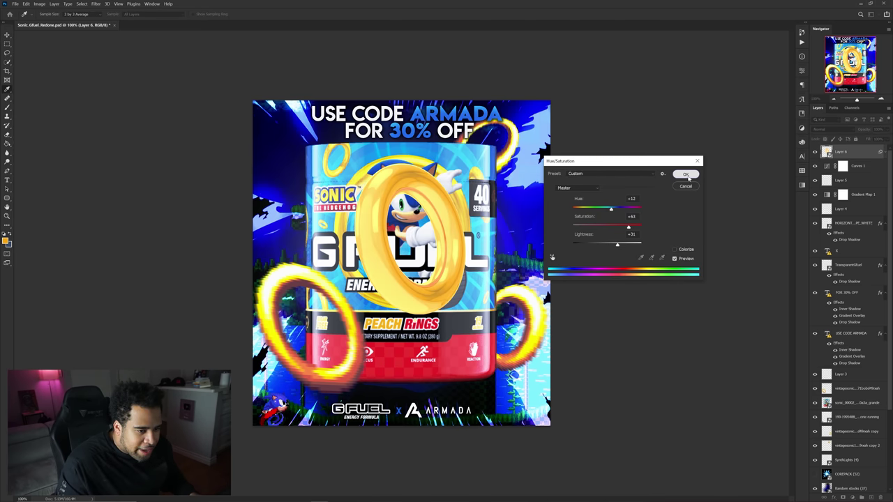
left_click(686, 175)
key("v")
left_click_drag(291, 220, 399, 258)
key("ctrl+z")
left_click_drag(510, 152, 482, 162)
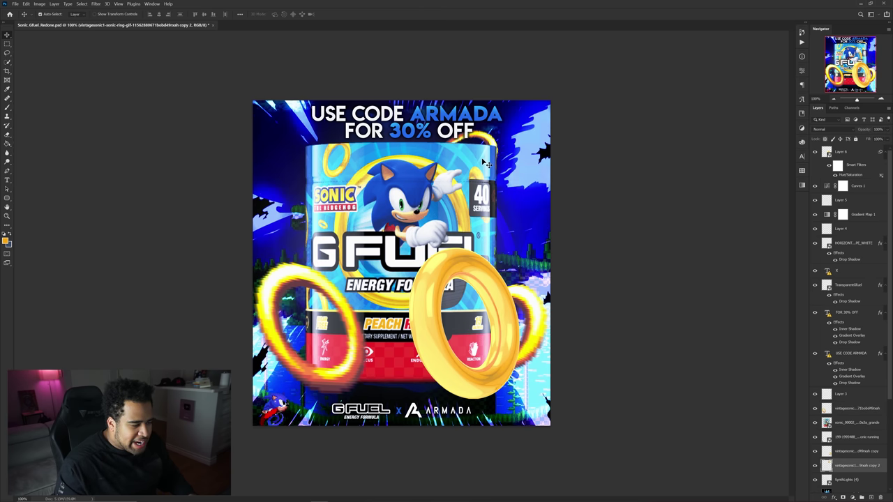
key("ctrl+z")
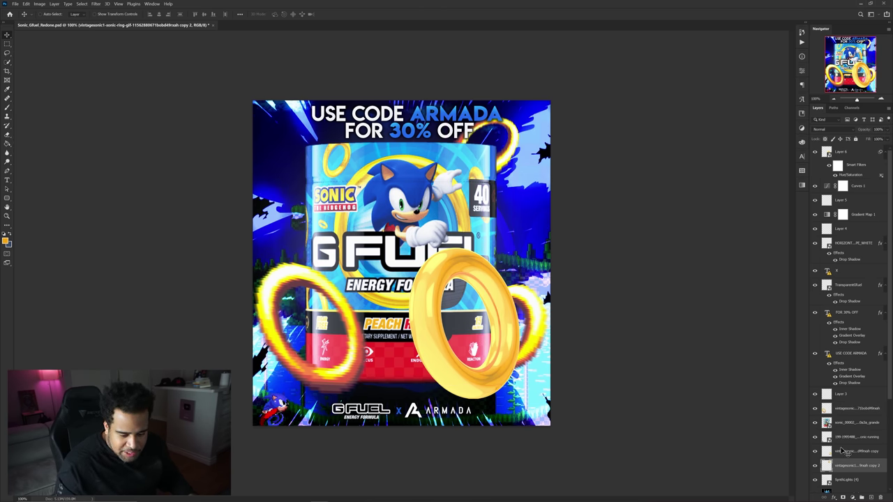
Step: Hide the two pixelated ring copies behind the tub and select the large pixelated ring in front of it
scroll(845, 452, "down", 3)
left_click(816, 397)
left_click(816, 384)
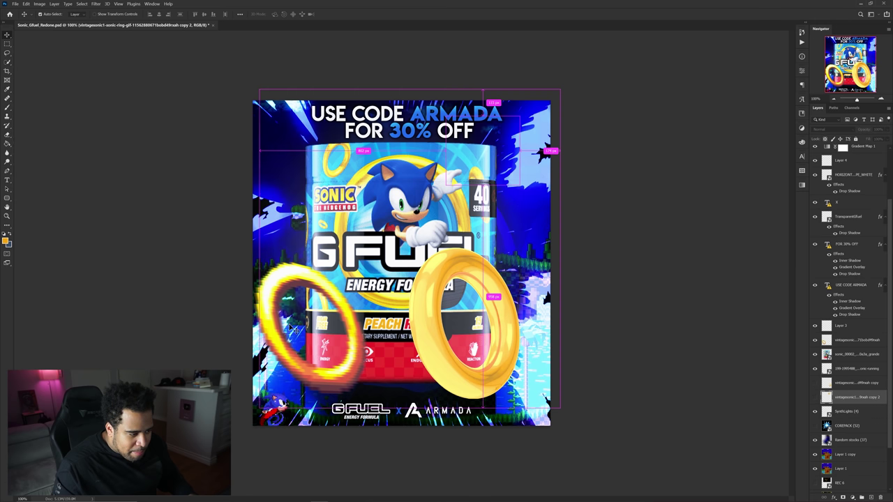
left_click(328, 298, "ctrl")
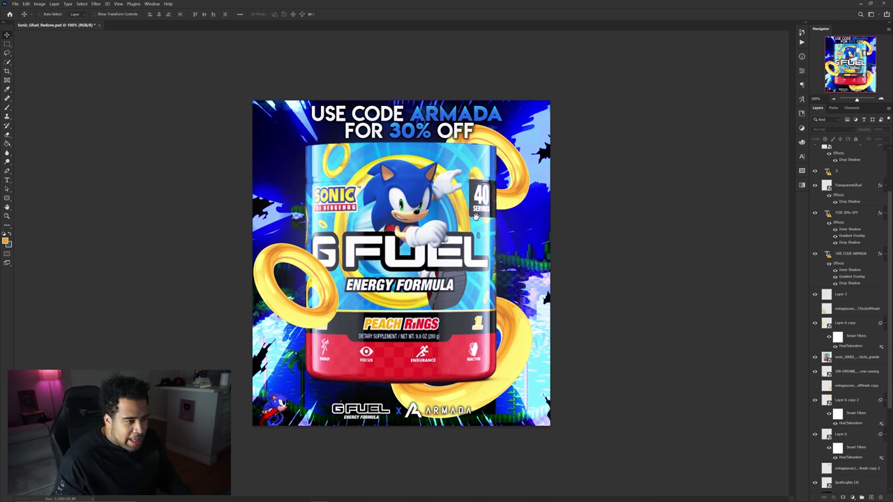
Step: Hide the "Random stocks (37)" and "Layer 1 copy" background layers
scroll(472, 243, "up", 1)
left_click_drag(472, 244, 481, 155)
scroll(491, 216, "down", 1)
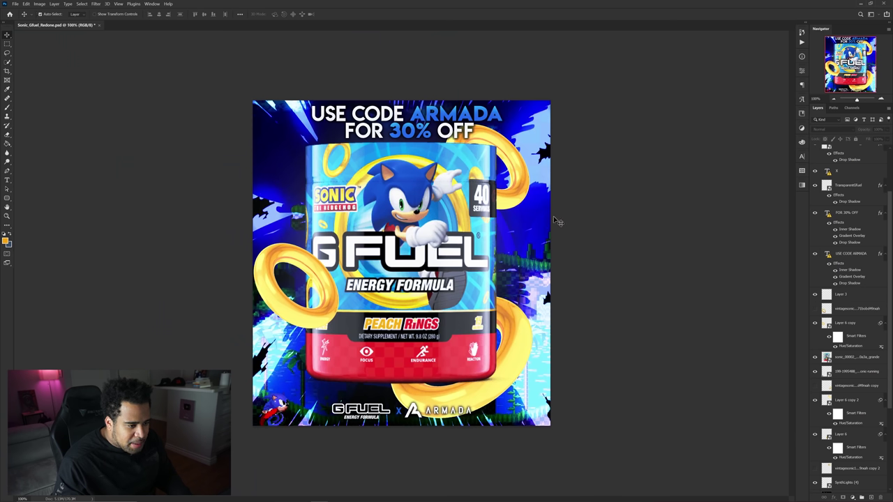
scroll(847, 314, "down", 5)
left_click(840, 386)
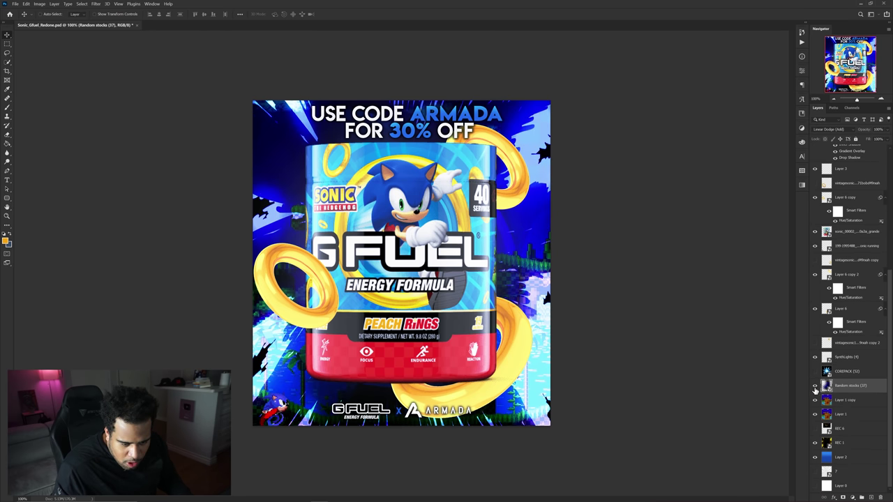
left_click(814, 387)
left_click(850, 401)
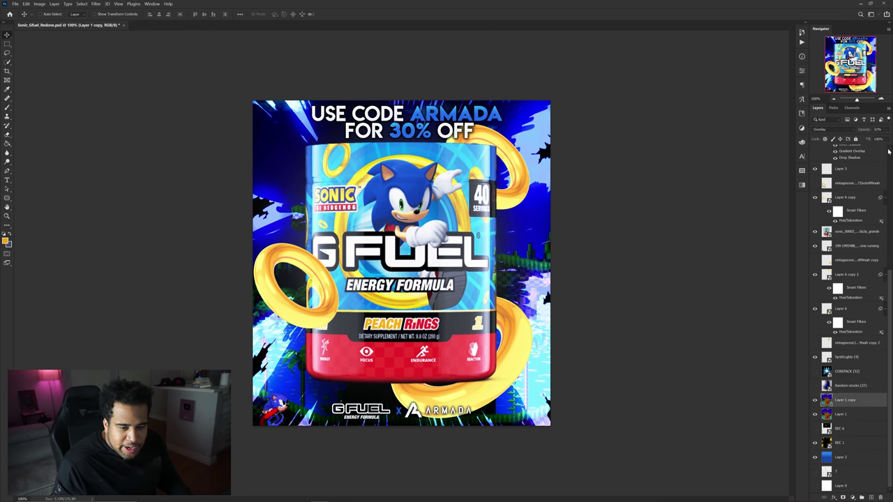
left_click(815, 400)
Step: Hide Layer 1 and REC 1, and switch Layer 2 off and back on to check the background
left_click(848, 414)
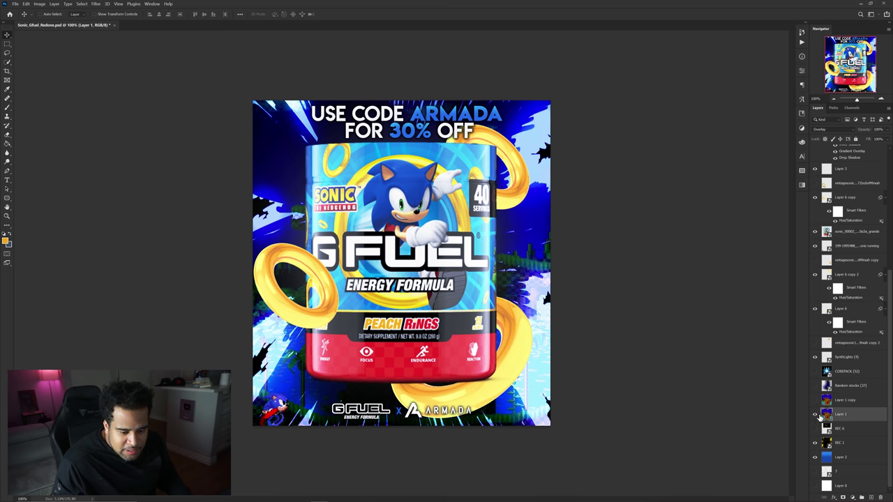
left_click(815, 415)
left_click(817, 443)
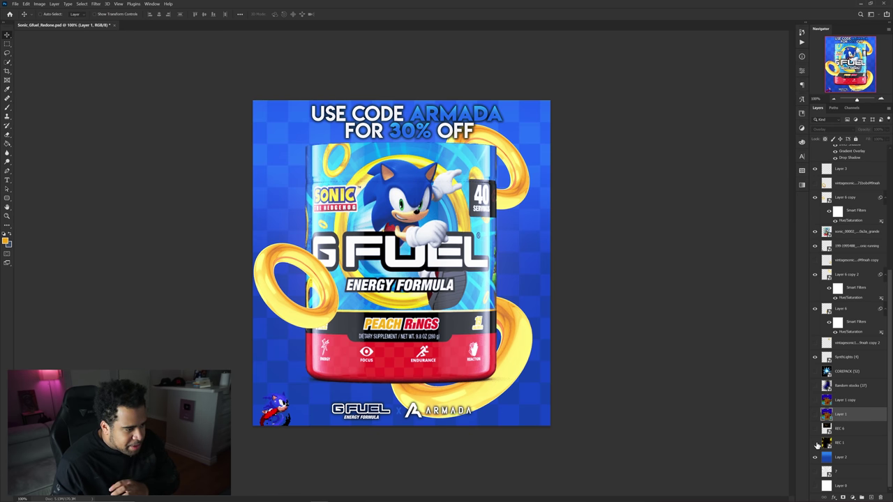
left_click(815, 457)
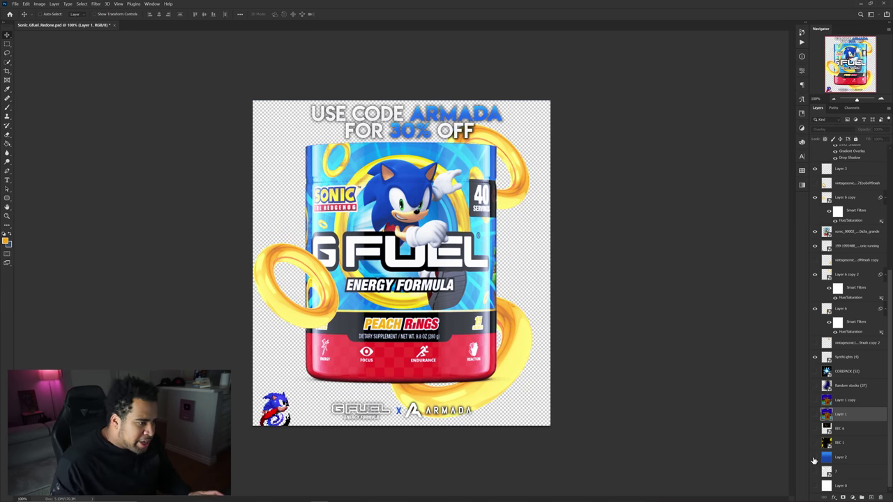
left_click(815, 457)
Step: Show the Layer 1 game scenery again and set its blend mode to Normal
left_click(814, 415)
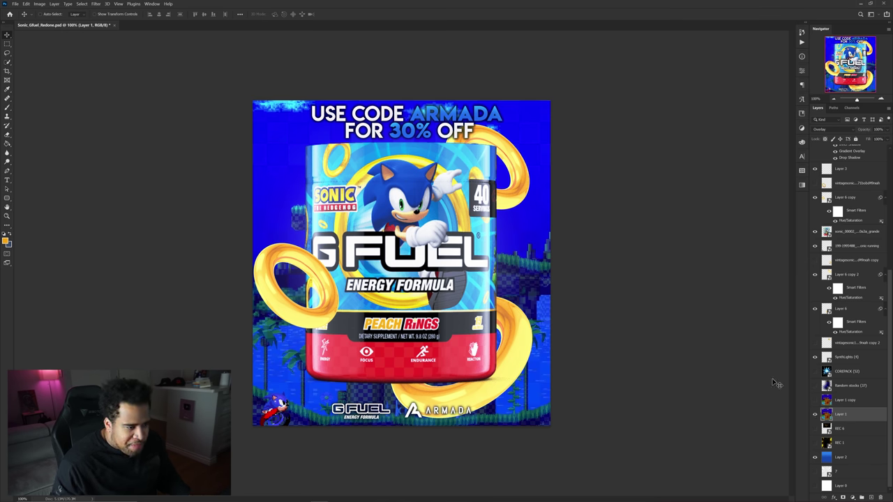
left_click(837, 130)
left_click(832, 138)
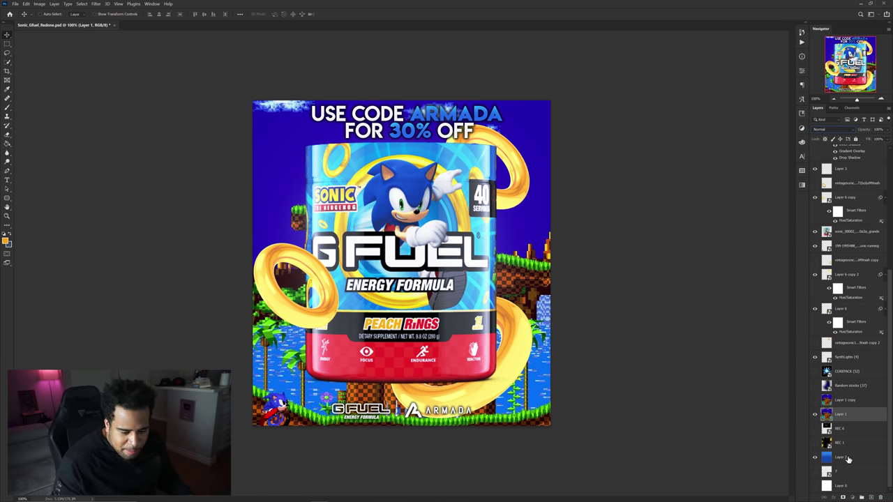
Step: Try a copy of the blue checkered Layer 2 above all other layers in Overlay mode
left_click_drag(848, 459, 865, 143)
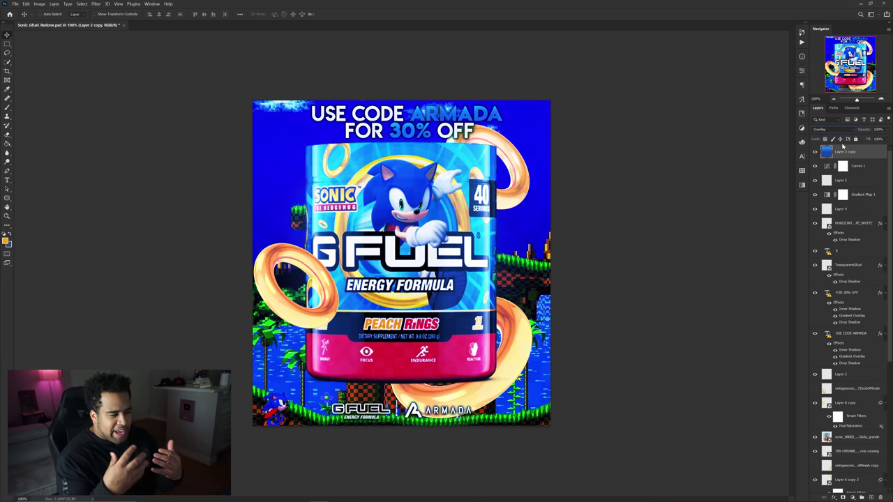
key("ctrl+z")
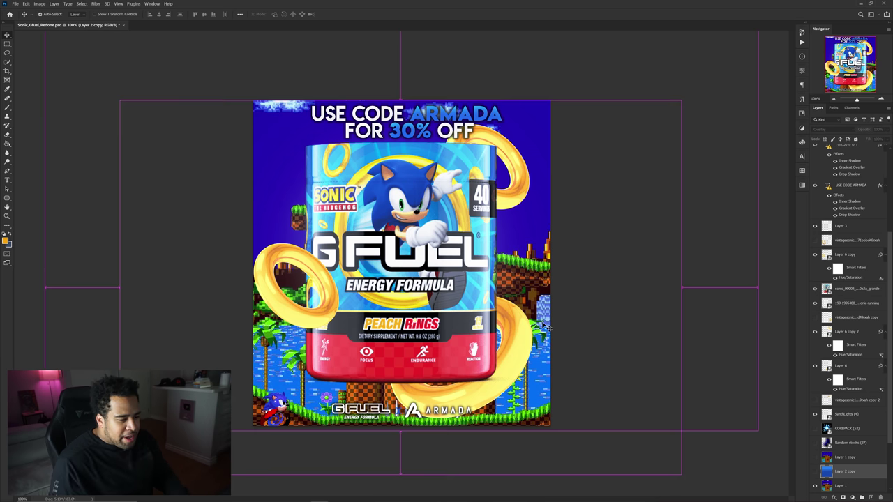
Step: Scale the tub and its three gold rings together to about 87% and centre them on the poster
left_click(523, 342, "ctrl")
left_click(422, 287, "ctrl+shift")
left_click(327, 280, "ctrl+shift")
left_click(519, 175, "ctrl+shift")
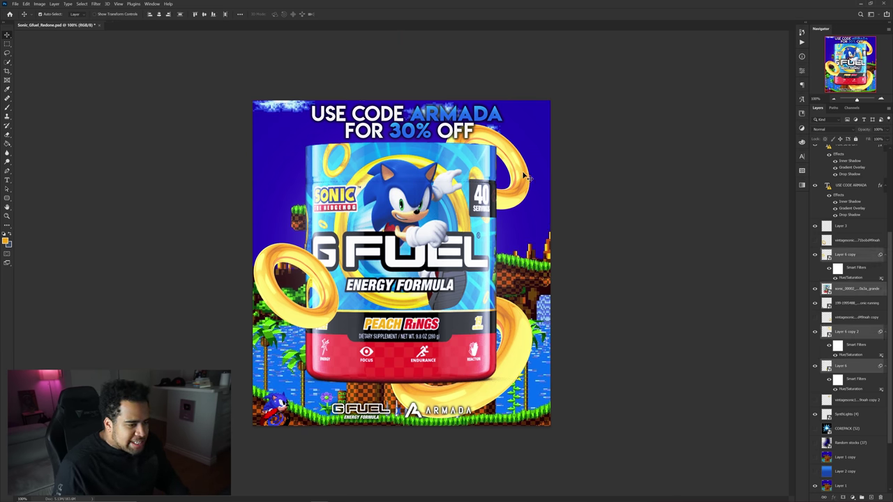
key("ctrl+t")
left_click_drag(534, 266, 515, 260)
key("Return")
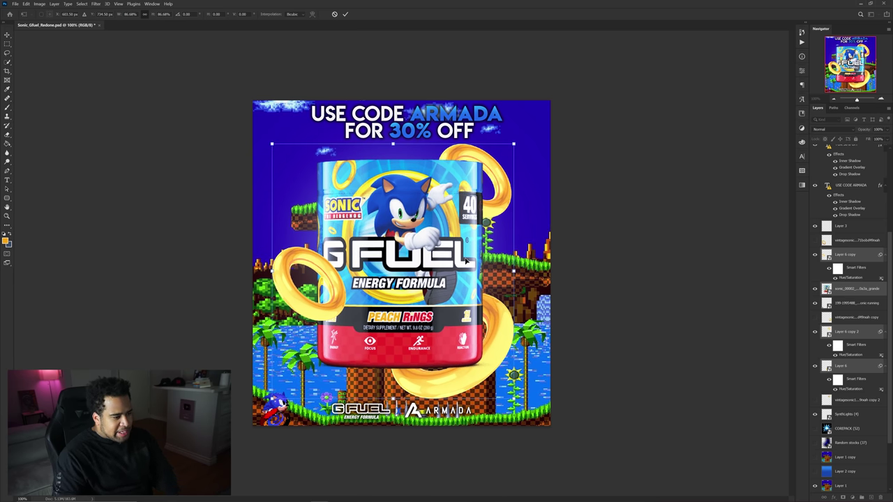
left_click_drag(432, 254, 435, 255)
left_click(632, 235, "ctrl")
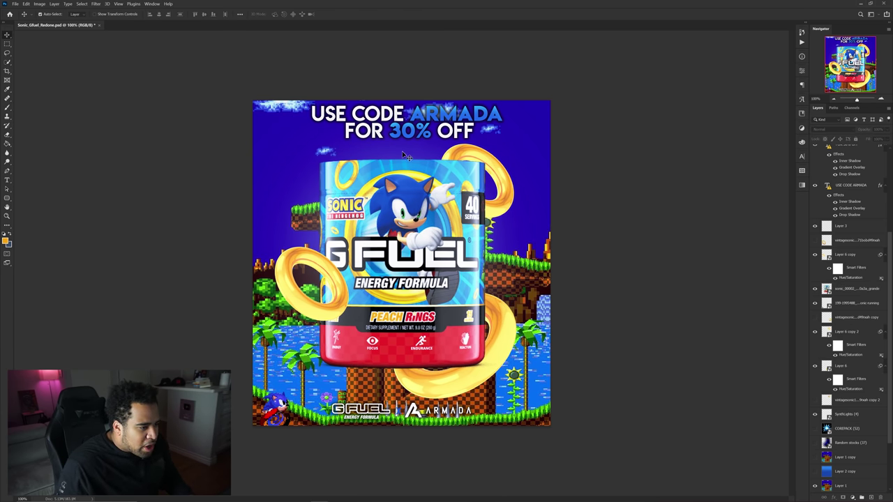
Step: Hide the "SynthLights (4)" layer behind the tub and cycle through the screen modes to preview the poster
left_click_drag(409, 156, 349, 314)
key("ctrl+z")
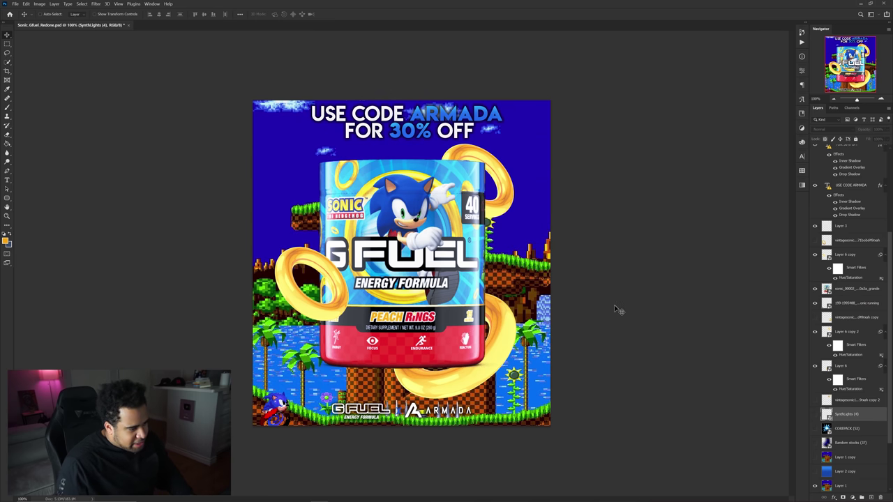
key("f")
key("f")
key("f")
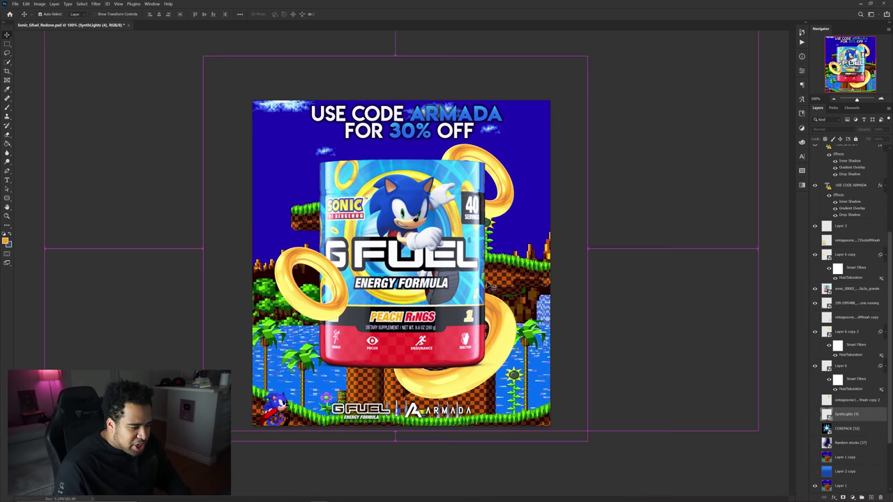
Step: Add a layer mask to the tub and brush away the speckled shadow residue beside its lower right corner
left_click(429, 302, "ctrl")
scroll(471, 371, "up", 2)
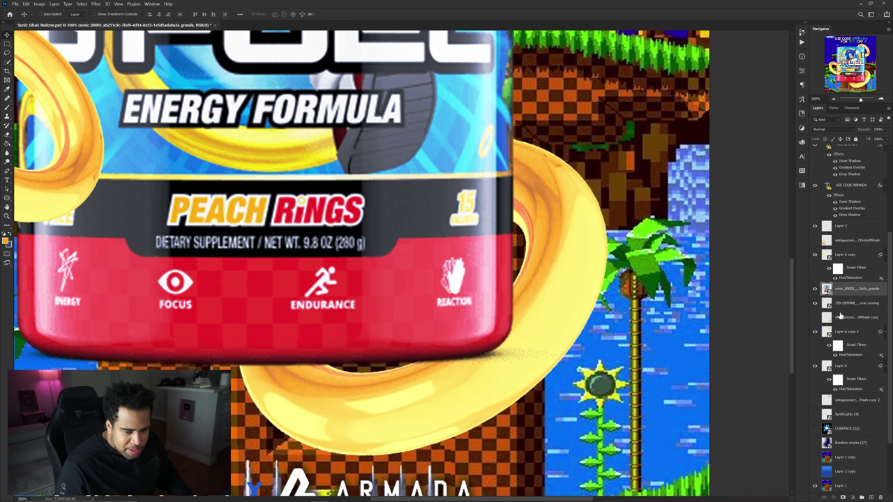
left_click(843, 497)
key("b")
scroll(514, 341, "up", 1)
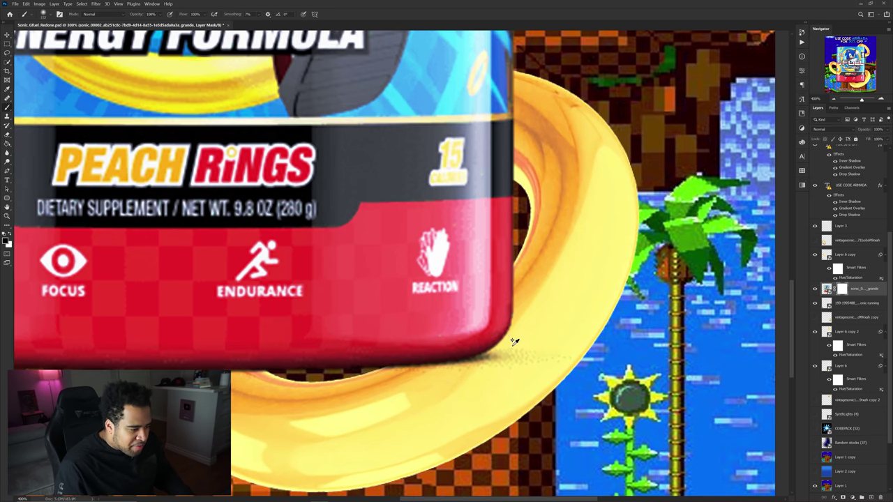
left_click_drag(514, 351, 619, 267)
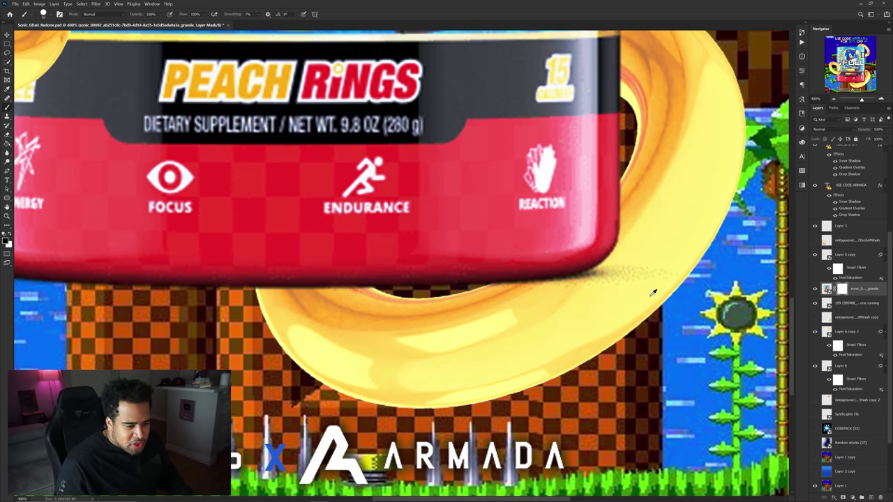
scroll(612, 277, "up", 3)
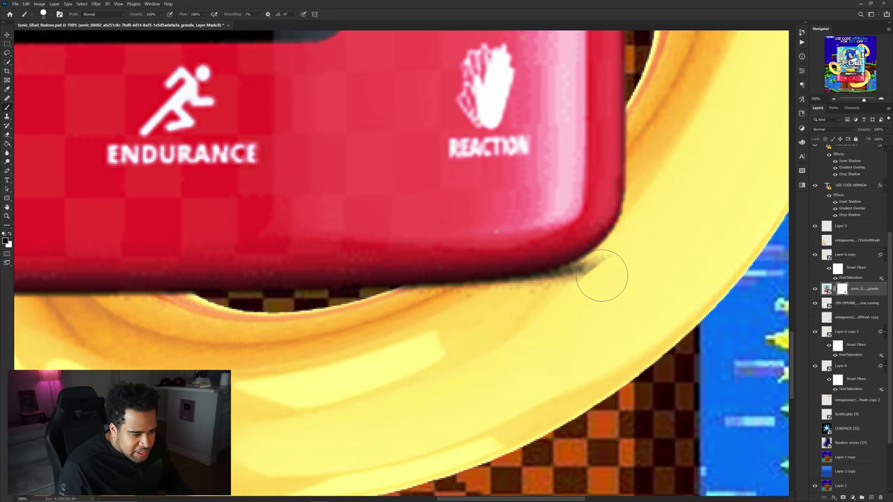
Step: Mask out the remaining dark residue under the tub's bottom edge and check the cutout along its top rim
mouse_move(595, 282)
left_mouse_down()
mouse_move(504, 308)
mouse_move(517, 310)
left_mouse_up()
left_click_drag(342, 315, 661, 315)
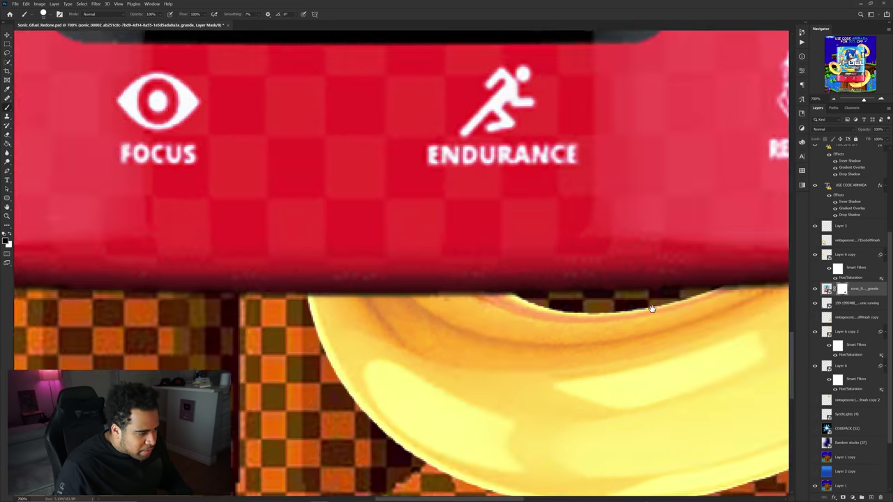
key("ctrl+1")
key("v")
scroll(419, 247, "up", 2)
left_click_drag(418, 248, 421, 380)
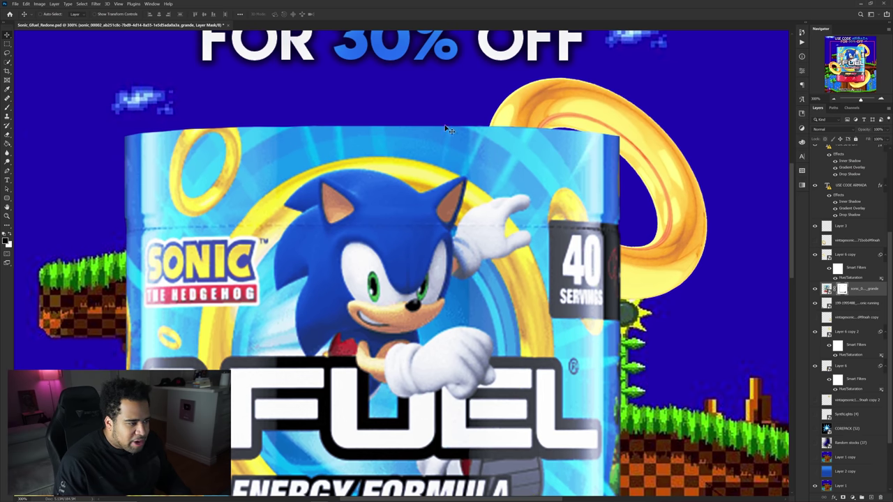
key("ctrl+1")
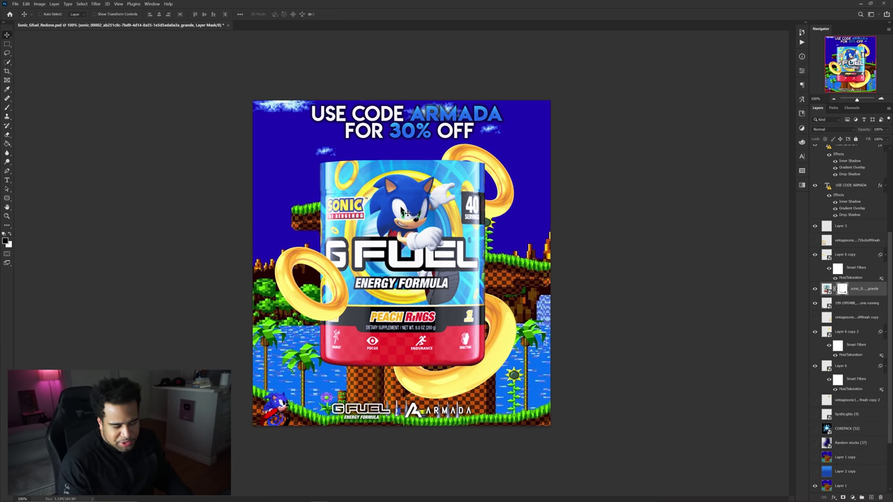
Step: Try small position shifts of the gold rings on the tub's right side, undoing each one
left_click(573, 150)
left_click_drag(500, 165, 511, 167)
key("ctrl+z")
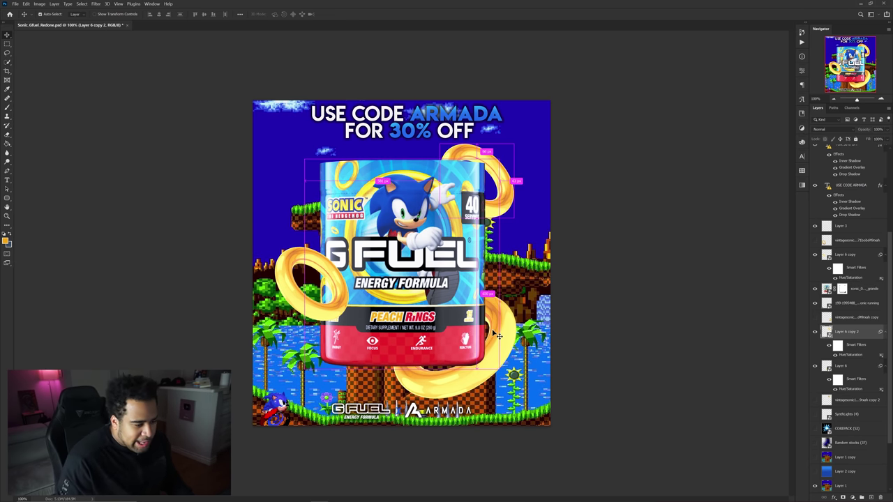
mouse_move(494, 298)
left_mouse_down()
mouse_move(517, 307)
mouse_move(487, 298)
left_mouse_up()
key("ctrl+z")
left_click(499, 329)
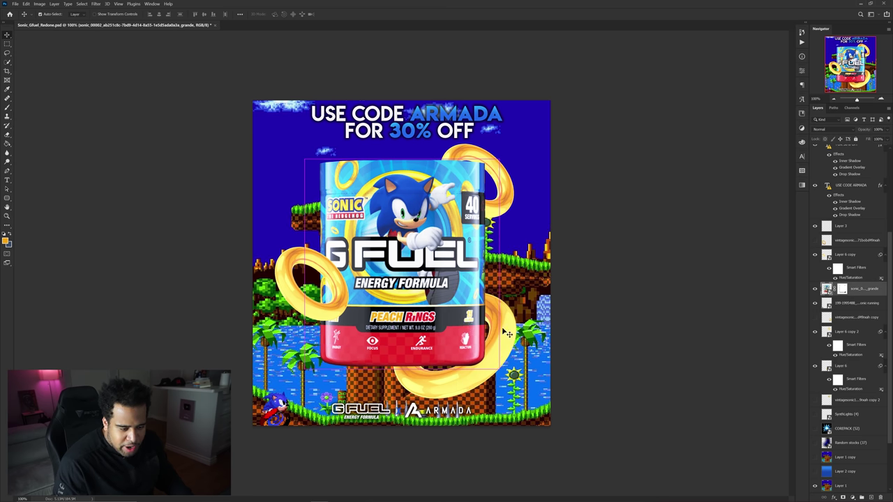
key("ctrl+z")
left_click(460, 328)
key("ctrl+z")
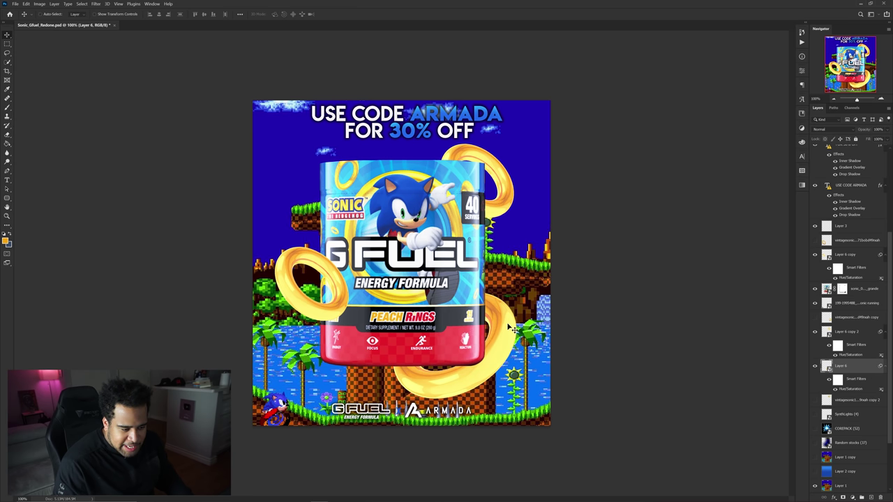
Step: Duplicate the lower right ring (Layer 6) above the tub, add a layer mask and load the tub's outline as a selection
left_click_drag(507, 321, 481, 316)
left_click_drag(858, 369, 854, 288)
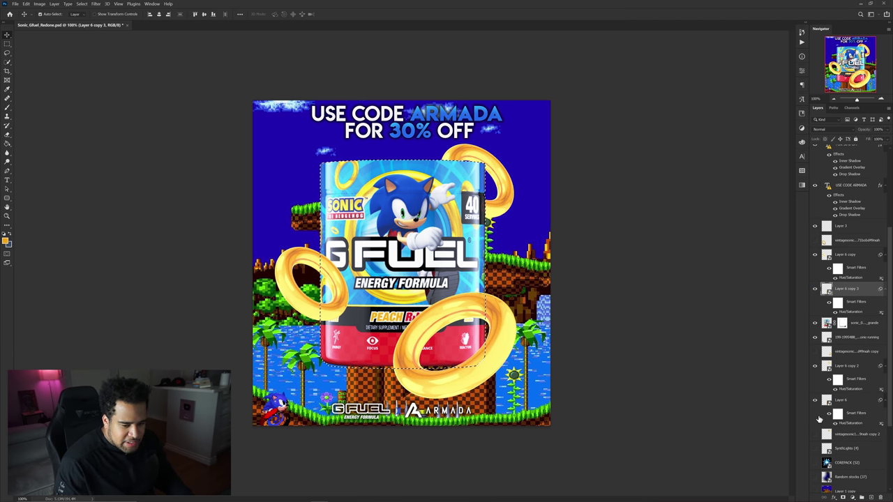
left_click(844, 498)
left_click(827, 323, "ctrl")
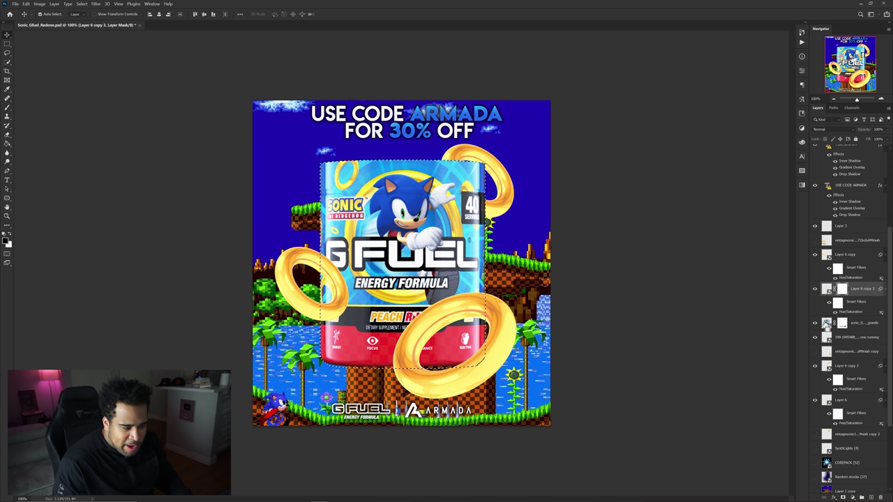
Step: Mask the ring copy inside the tub selection so the ring wraps in front of the lower right corner but behind the label, and deselect
key("b")
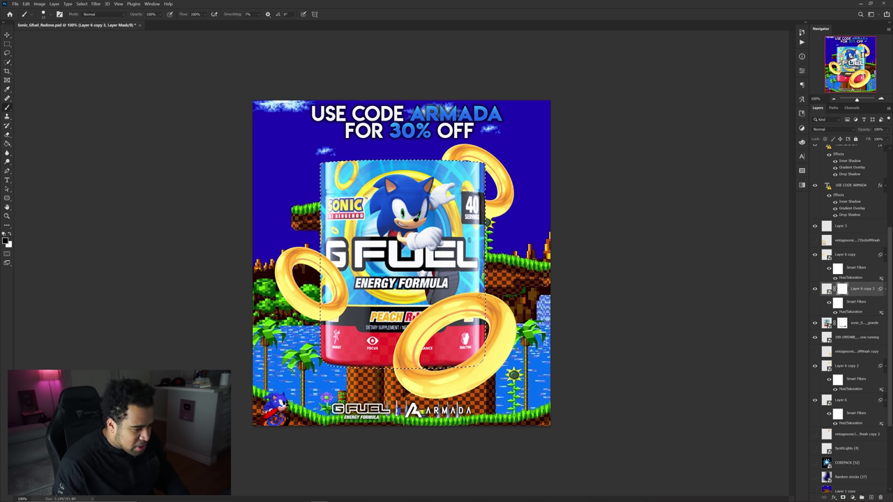
scroll(432, 305, "up", 1)
mouse_move(431, 304)
left_mouse_down()
mouse_move(489, 294)
mouse_move(485, 324)
mouse_move(475, 295)
mouse_move(360, 353)
mouse_move(336, 401)
mouse_move(355, 398)
mouse_move(362, 408)
mouse_move(380, 369)
left_mouse_up()
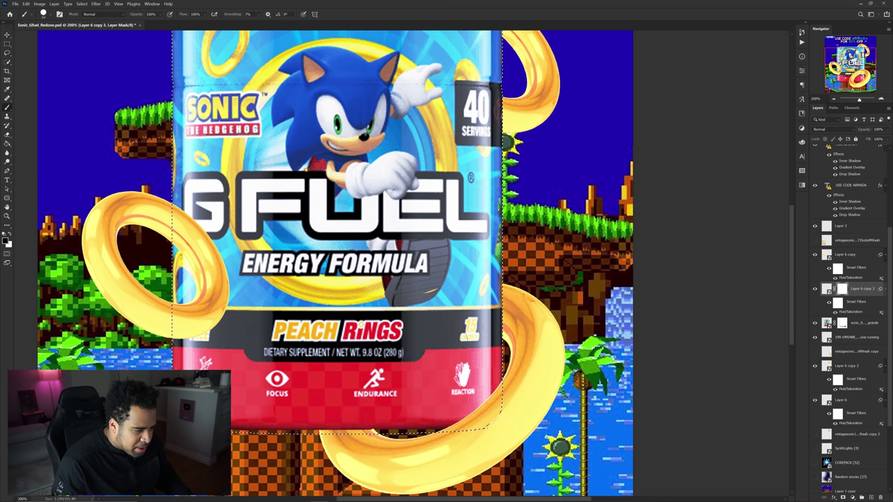
key("ctrl+d")
key("v")
left_click_drag(509, 409, 623, 351)
key("ctrl+z")
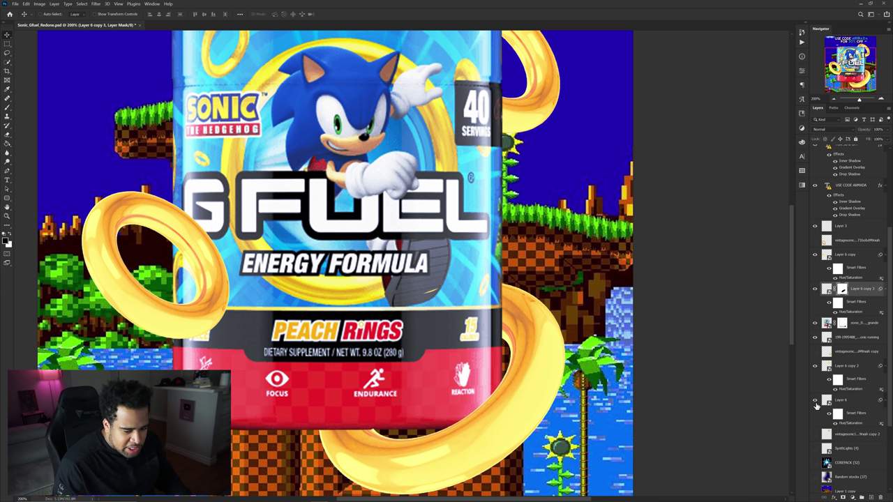
key("ctrl+minus")
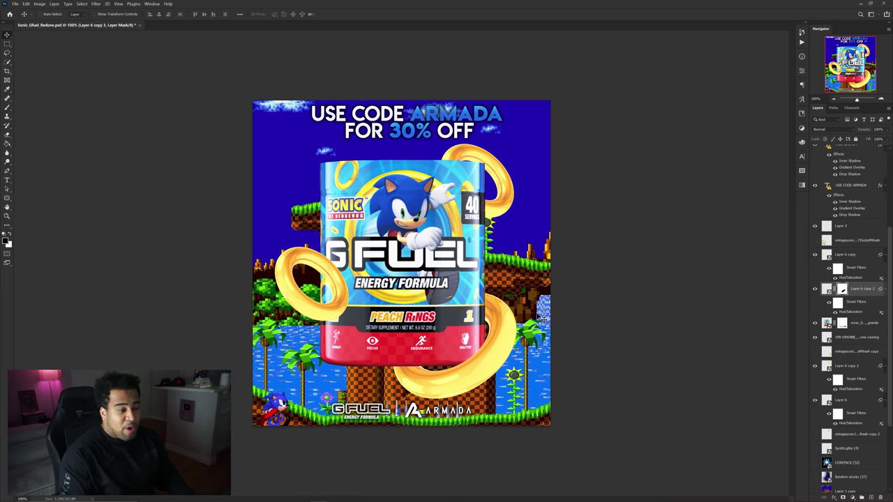
Step: Place a small scaled-down copy of the gold ring beside the tub, just above the large left ring
scroll(472, 200, "up", 1)
left_click_drag(352, 261, 526, 187)
left_click_drag(407, 252, 424, 241)
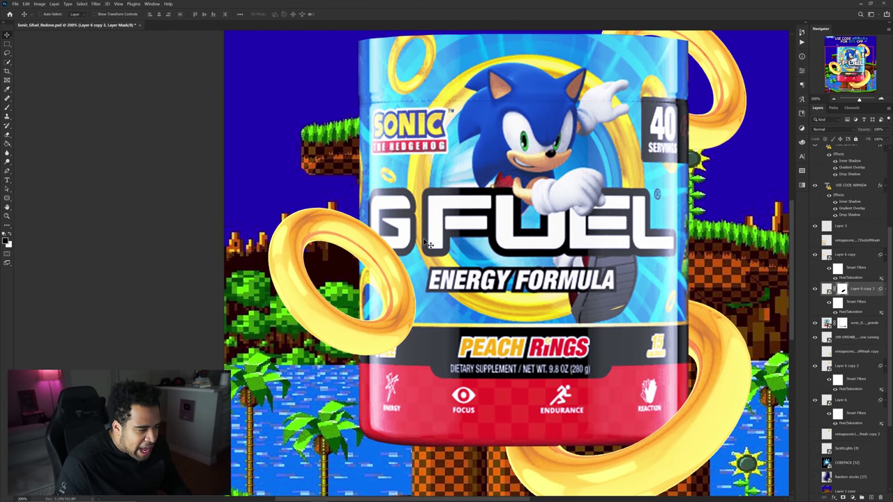
left_click_drag(393, 279, 391, 271)
key("ctrl+t")
left_click_drag(448, 258, 379, 234)
left_click_drag(392, 222, 401, 231)
key("Return")
Step: Shrink the upper right ring and place small ring copies inside it and above the lower right ring
left_click_drag(370, 259, 414, 188)
key("ctrl+t")
key("Return")
left_click_drag(414, 188, 634, 199)
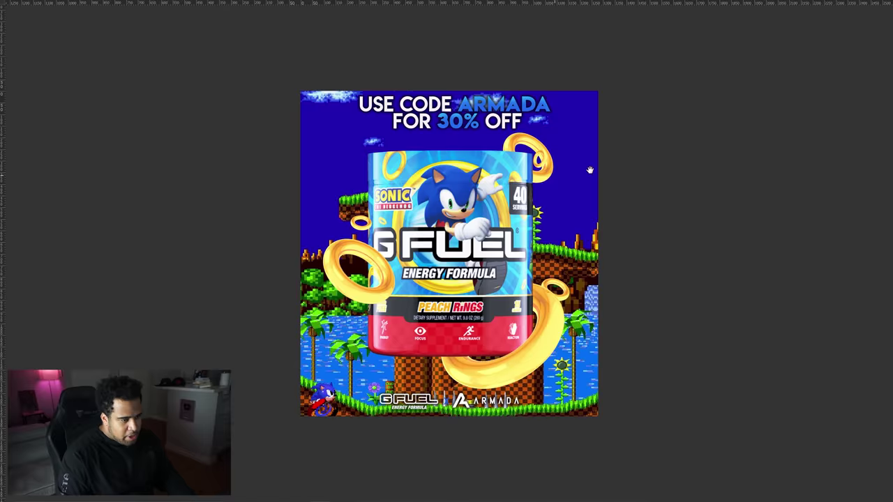
left_click_drag(590, 169, 719, 124)
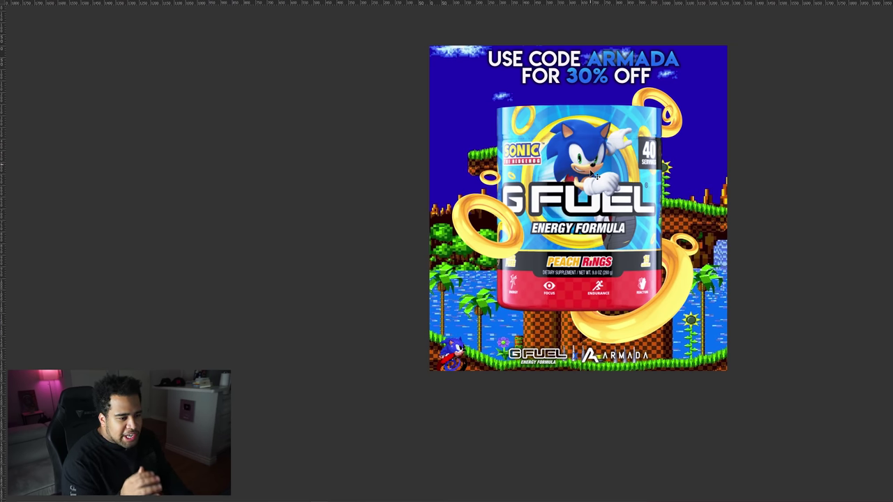
key("ctrl+r")
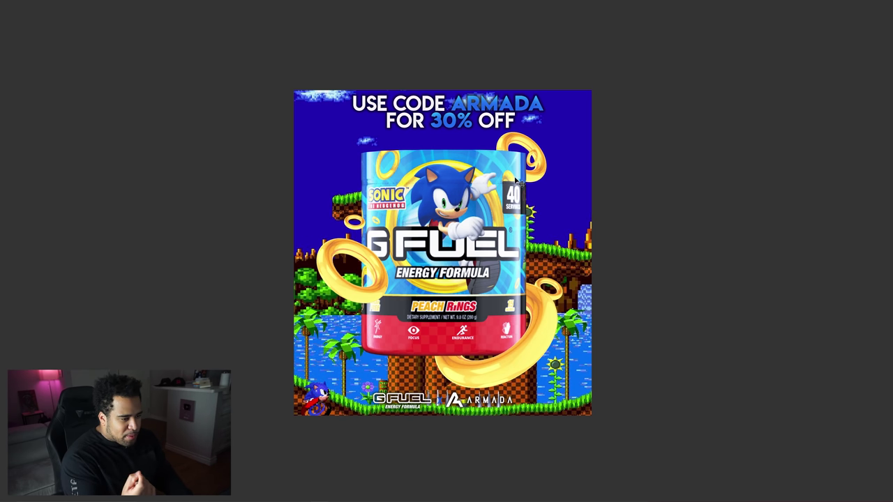
key("f")
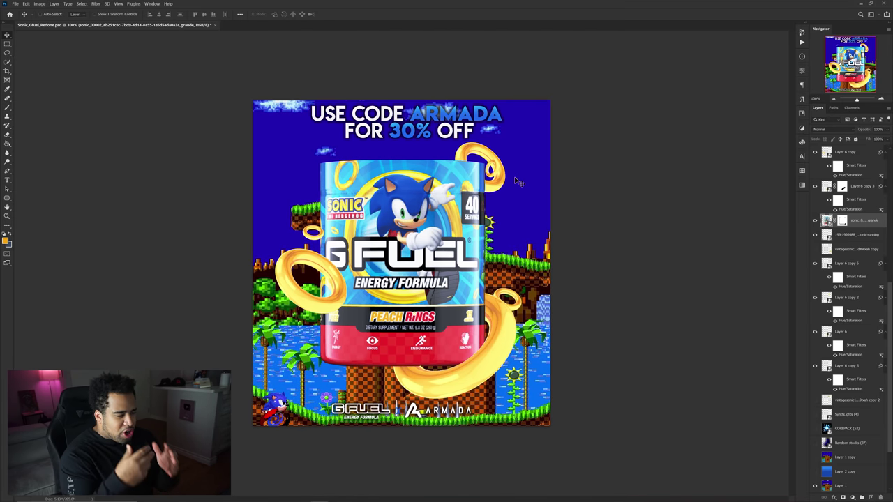
Step: Nudge the large left gold ring slightly to the left over the tub's edge
scroll(331, 270, "up", 2)
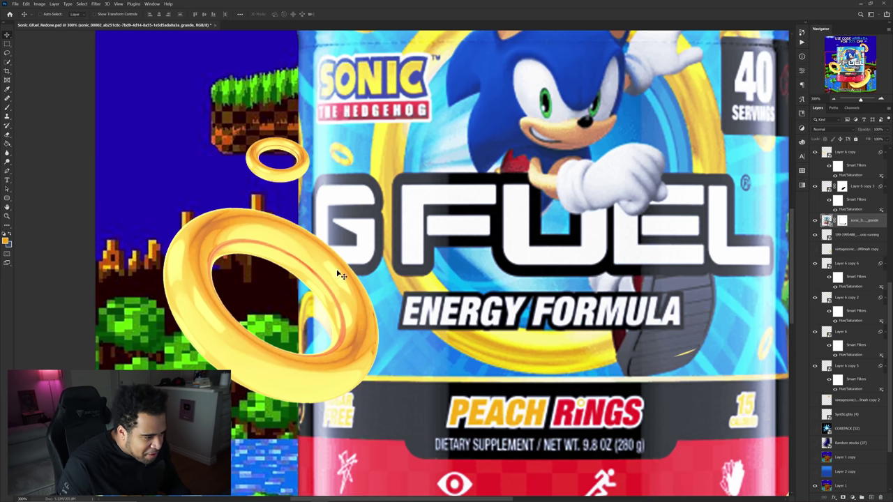
mouse_move(337, 271)
left_mouse_down()
mouse_move(295, 246)
mouse_move(328, 274)
left_mouse_up()
key("ctrl+z")
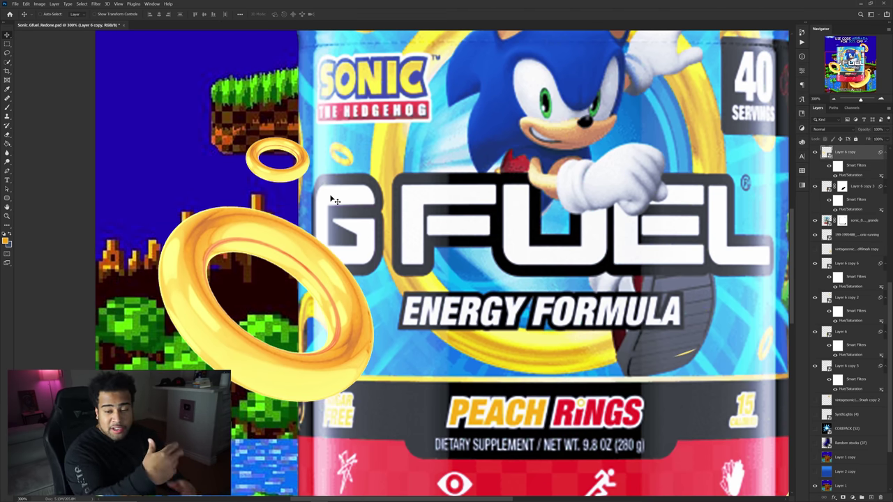
Step: Try moving the upper right ring and the tub, undoing each move
scroll(380, 192, "down", 1)
left_click_drag(625, 162, 609, 212)
key("ctrl+z")
left_click_drag(444, 162, 470, 161)
key("ctrl+z")
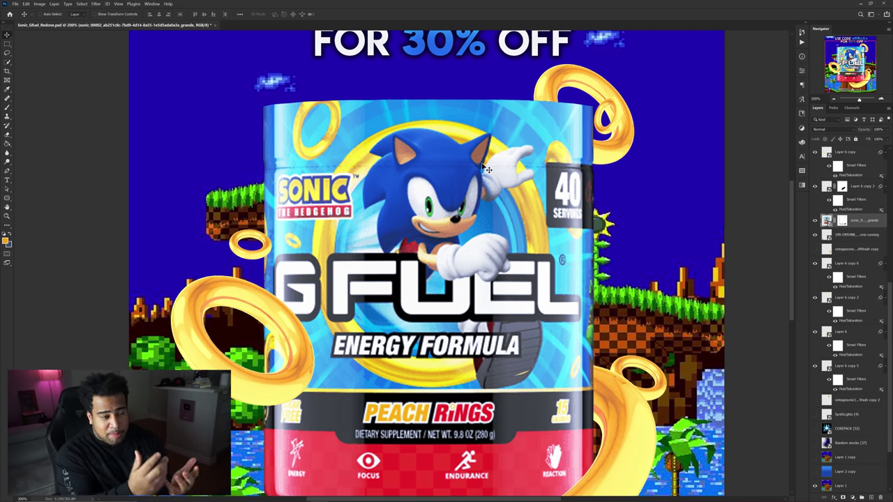
Step: Apply a masked Camera Raw Filter to a copy of the Layer 1 game scenery to brighten the lower sky
key("ctrl+shift+a")
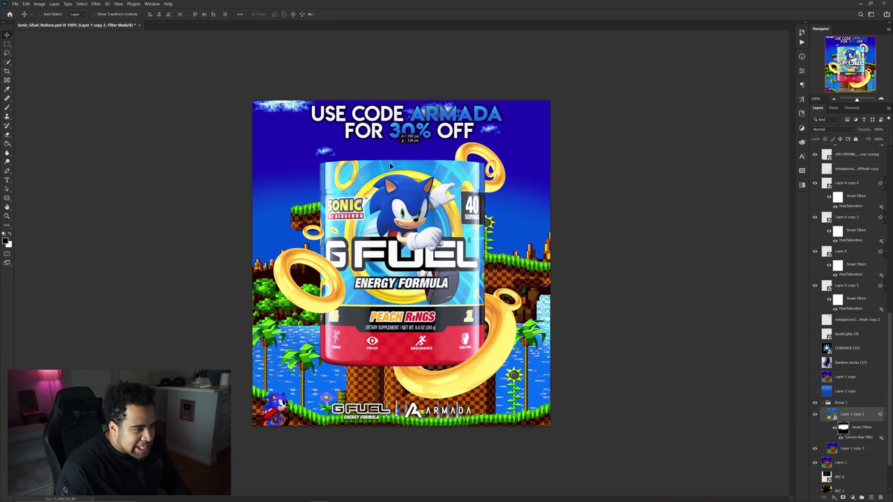
Step: Restyle the headline in a condensed Black font, with a smaller USE CODE “ARMADA” above a larger FOR 30% OFF and the 30% in yellow
scroll(861, 291, "up", 10)
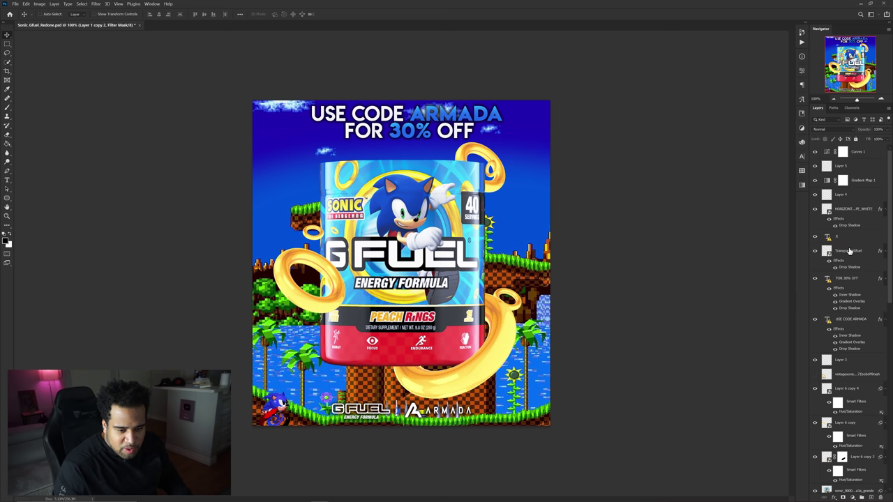
left_click(848, 235)
left_click(847, 277)
left_click(847, 320, "ctrl")
left_click_drag(421, 158, 413, 221)
key("ctrl+z")
left_click(802, 158)
left_click(777, 171)
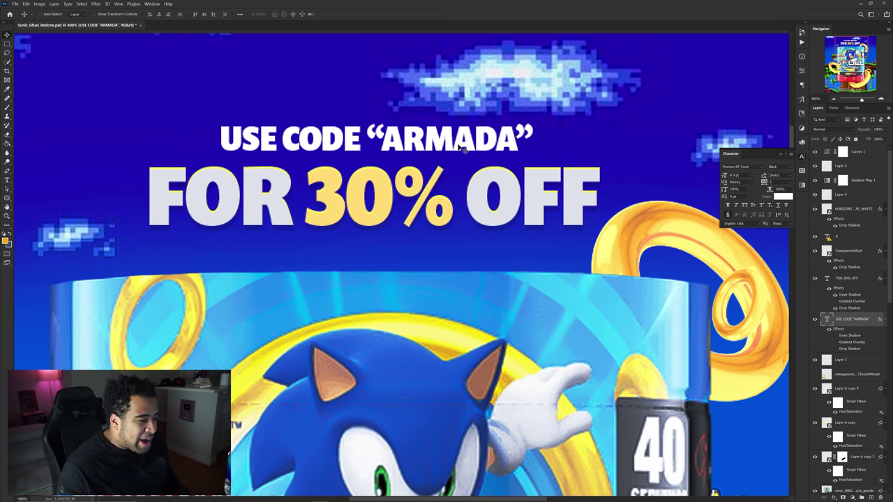
Step: Move the two headline lines together slightly higher above the tub
scroll(461, 148, "down", 5)
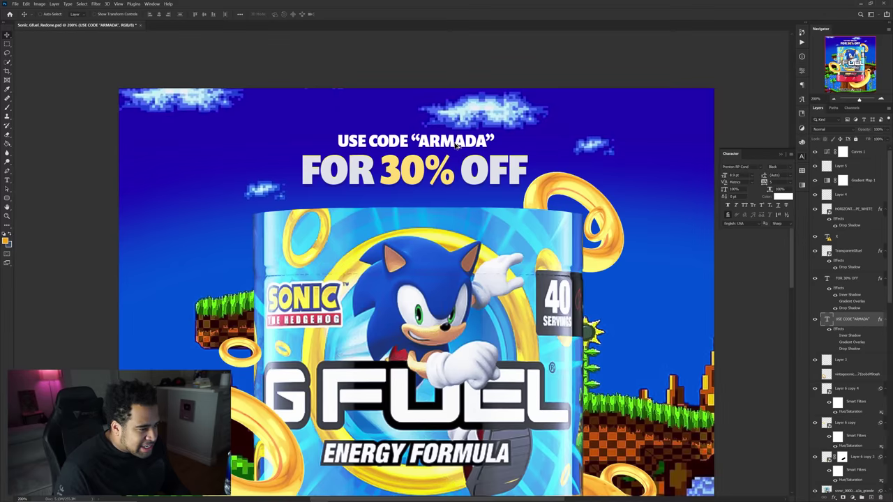
scroll(412, 144, "up", 3)
scroll(411, 144, "up", 2)
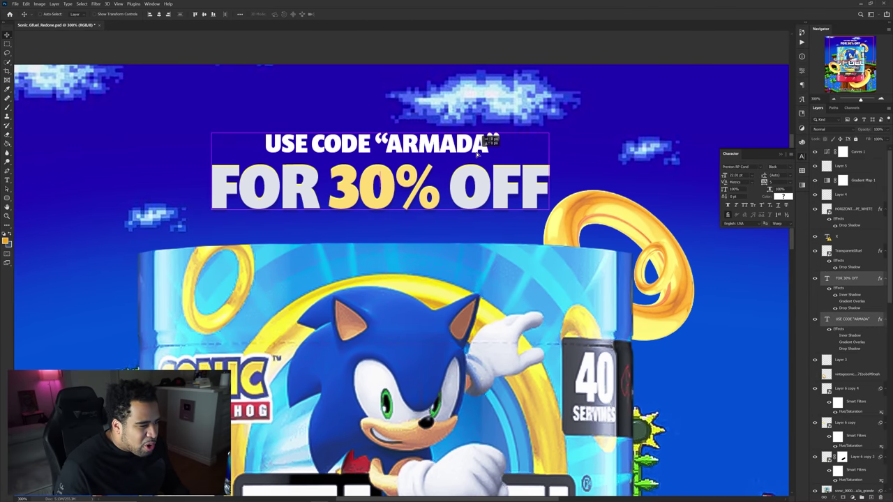
scroll(455, 148, "up", 1)
scroll(451, 150, "down", 5)
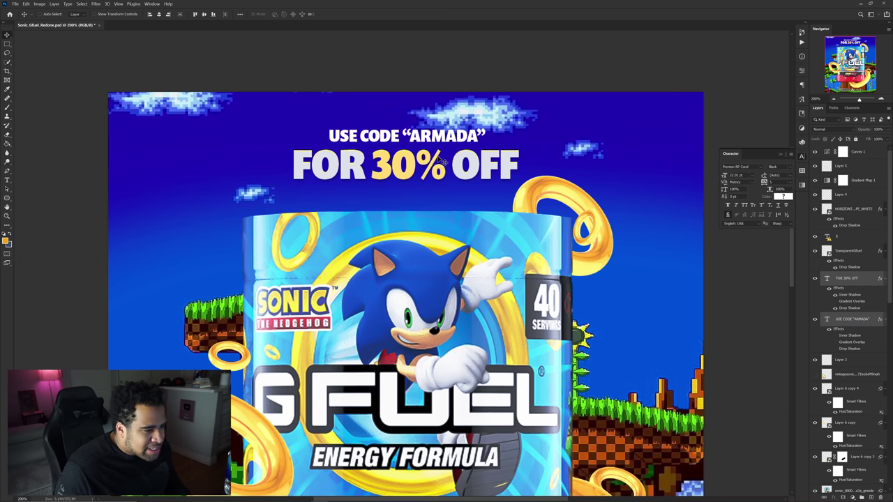
Step: Invert the elliptical selection around the Layer 7 gold ring and clear the green fringe outside it
scroll(447, 162, "up", 5)
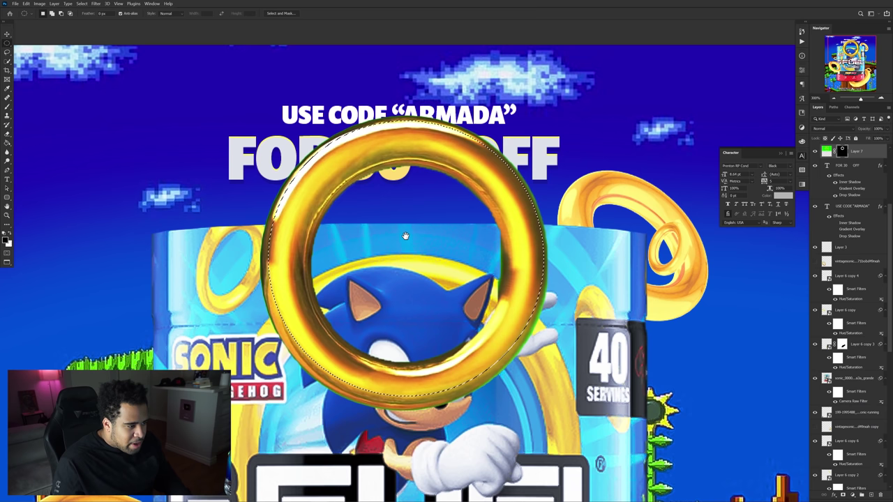
right_click(427, 245)
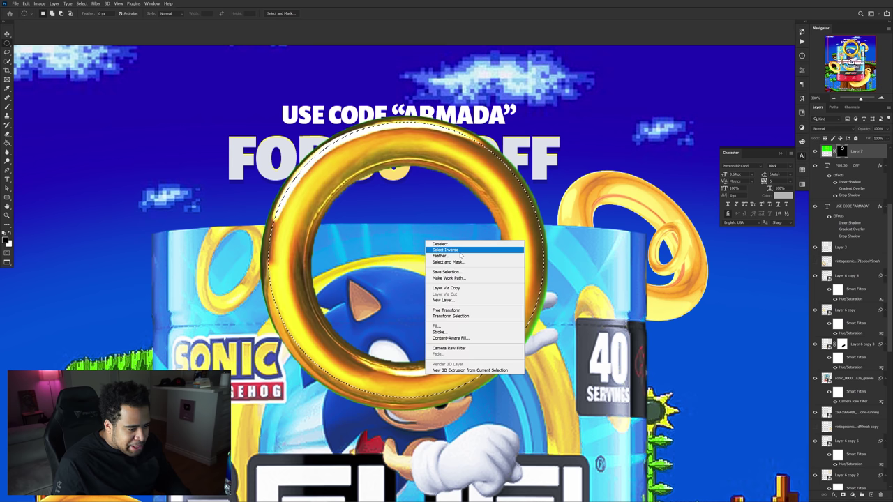
left_click(446, 253)
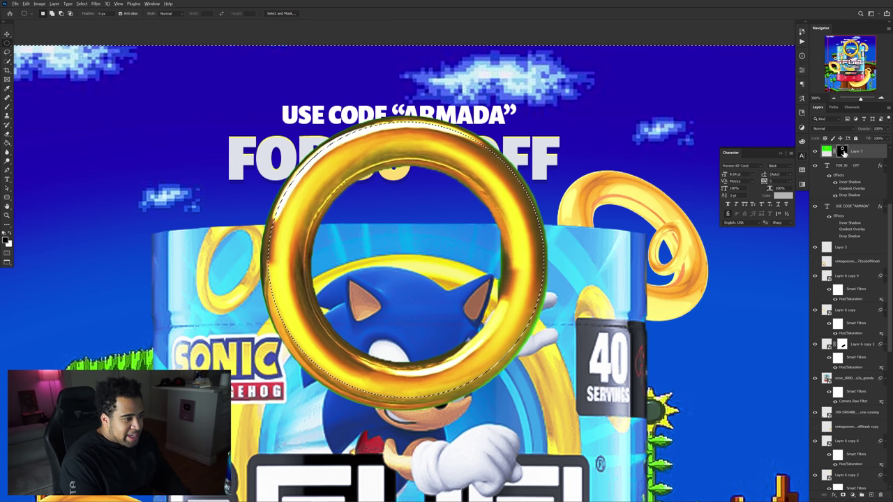
key("Delete")
key("ctrl+d")
key("v")
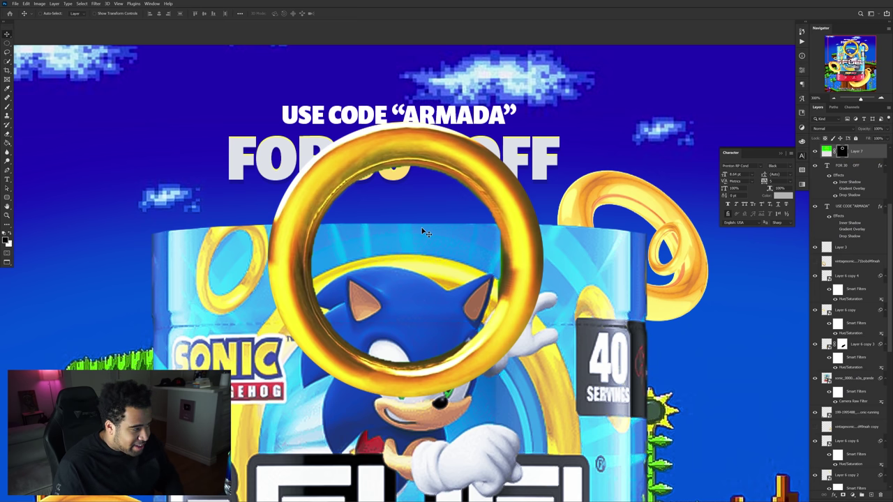
key("m")
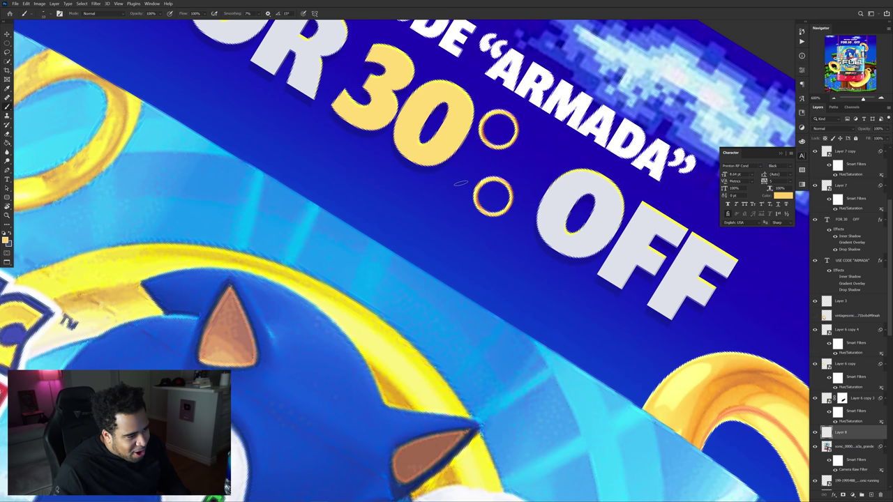
Step: Draw a thin yellow diagonal slash between the two small rings to complete the percent sign after 30
mouse_move(461, 183)
left_mouse_down()
mouse_move(437, 194)
mouse_move(557, 157)
left_mouse_up()
left_click(405, 198)
left_click(536, 167, "shift")
key("ctrl+z")
scroll(465, 174, "down", 4)
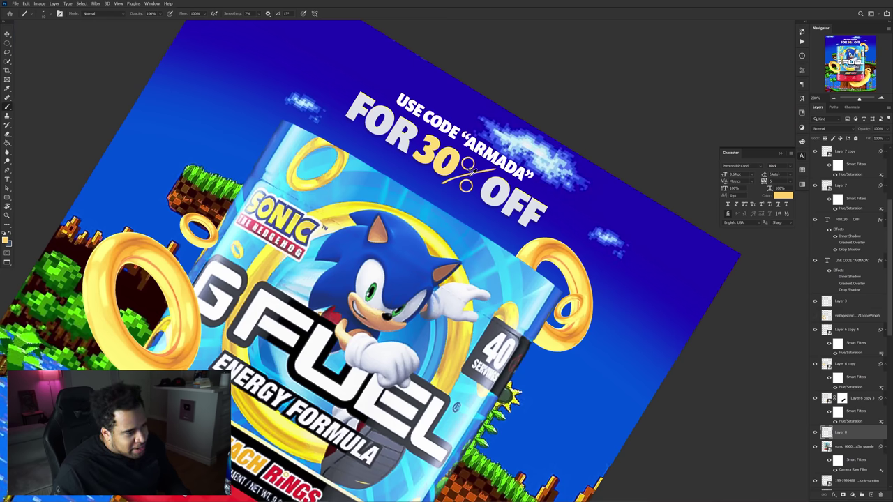
left_click_drag(472, 171, 522, 226)
key("r")
left_click_drag(586, 236, 546, 140)
key("v")
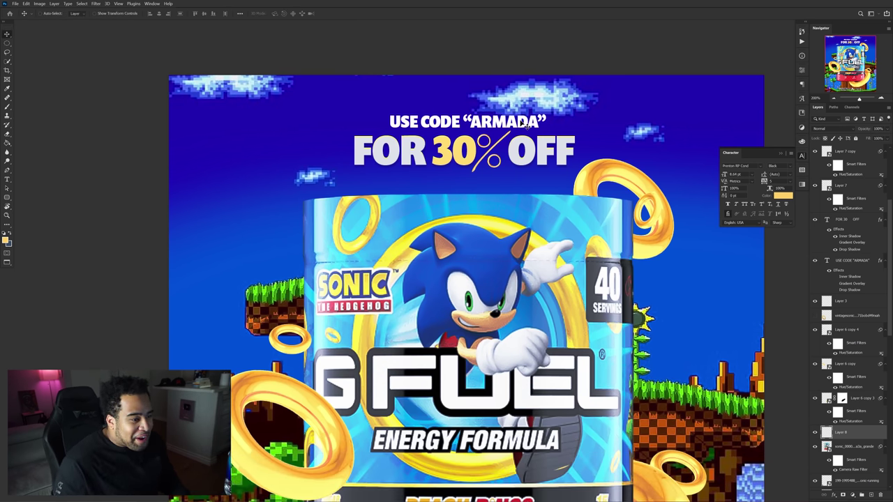
Step: Try the running pixel Sonic sprite near the poster's lower left corner, beside the palm trees
left_click(514, 120, "ctrl")
scroll(514, 120, "up", 3)
scroll(503, 122, "down", 2)
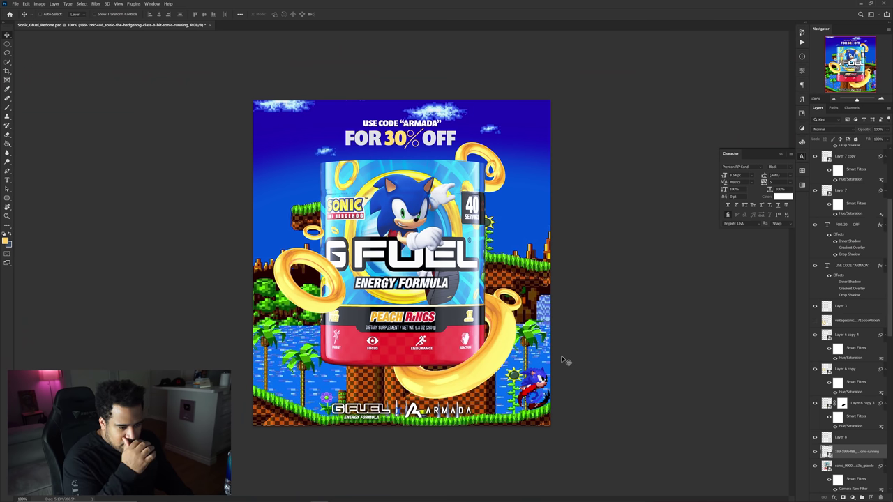
scroll(564, 359, "up", 3)
left_click_drag(579, 391, 60, 367)
left_click_drag(59, 367, 226, 323)
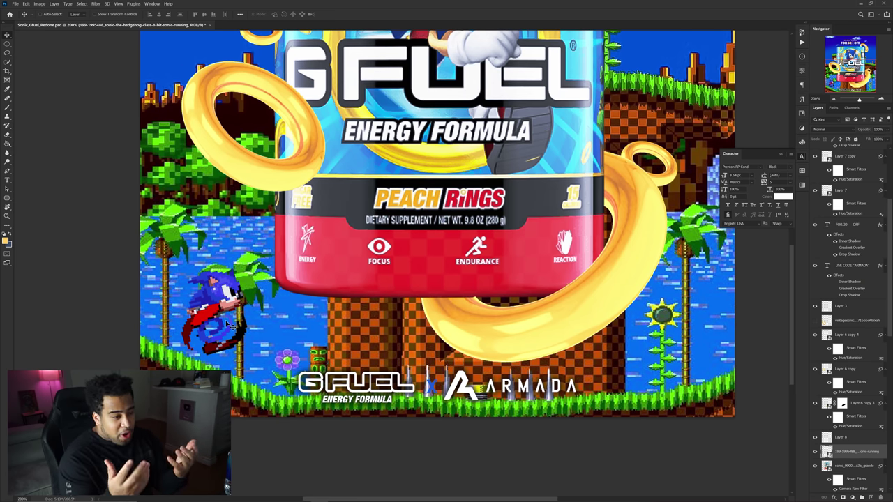
left_click_drag(230, 326, 309, 325)
left_click_drag(305, 128, 309, 262)
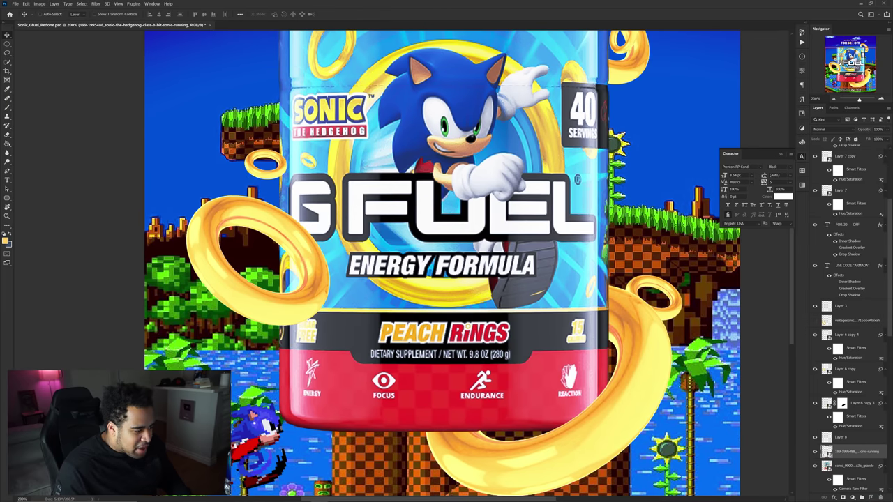
Step: Move the running pixel Sonic sprite back to the poster's lower right edge, just above the grass
left_click_drag(555, 426, 492, 324)
left_click_drag(218, 344, 623, 346)
key("ctrl+t")
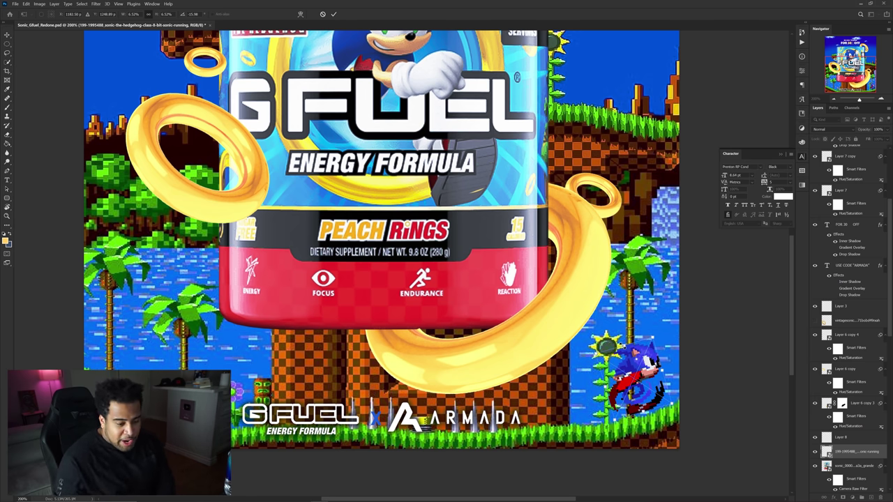
key("Return")
key("ctrl+minus")
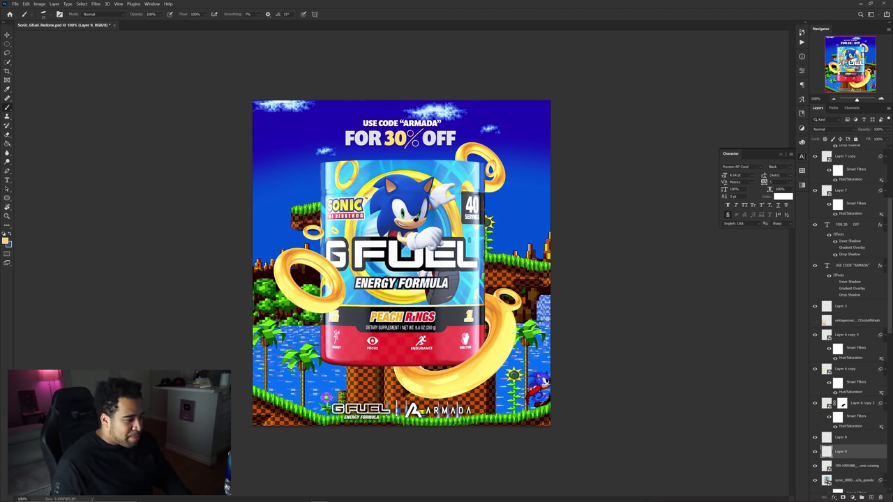
Step: Paint a thick yellow wavy ribbon on Layer 9, sweeping from the poster's left edge across the tub to the lower right
mouse_move(238, 353)
left_mouse_down()
mouse_move(439, 343)
mouse_move(555, 404)
left_mouse_up()
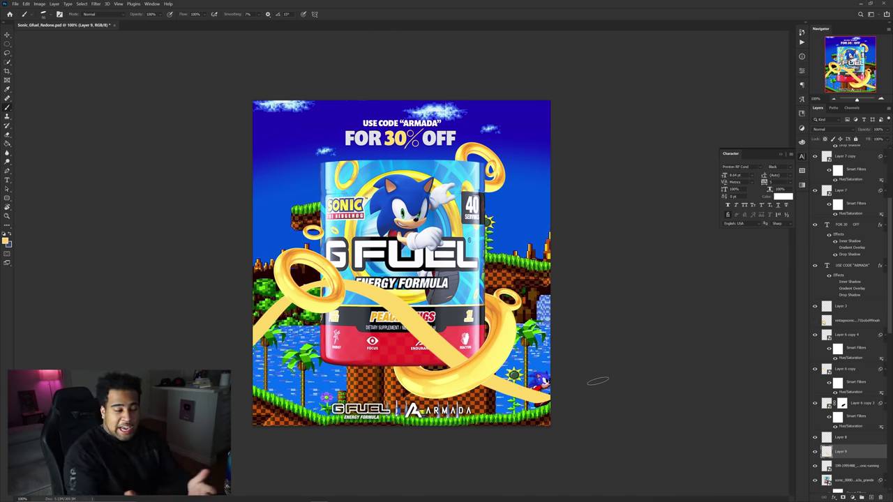
key("v")
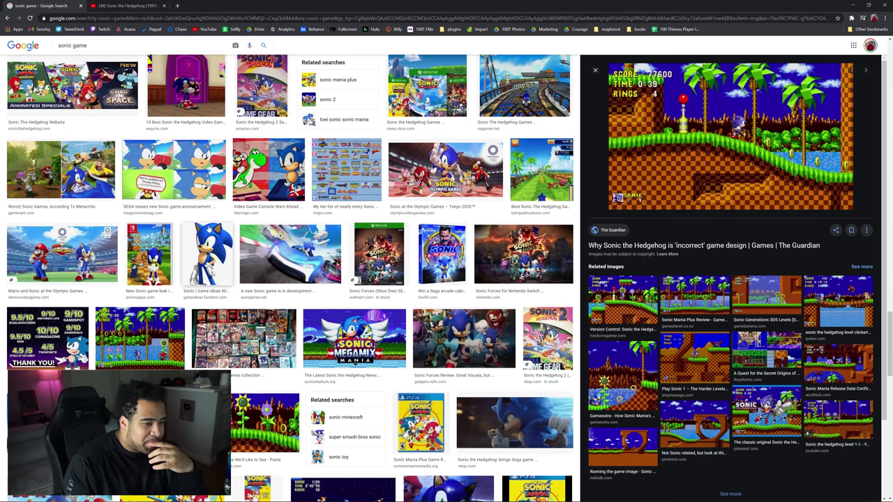
Step: Browse the "sonic game" image results in the browser, then inspect the poster's headline area in Photoshop
scroll(290, 279, "down", 5)
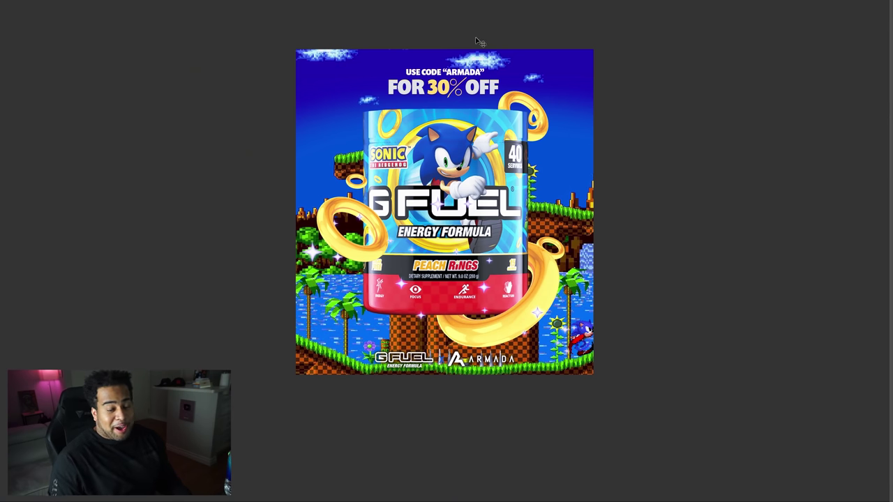
scroll(443, 73, "up", 5)
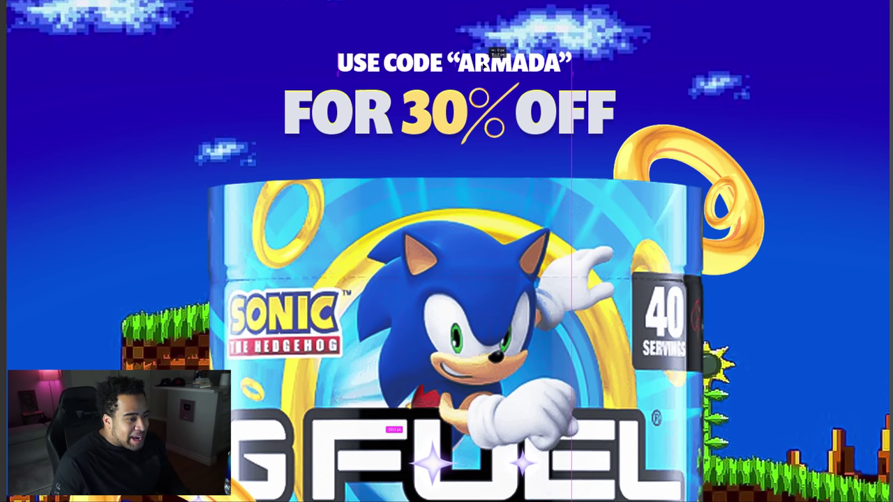
key("ctrl+0")
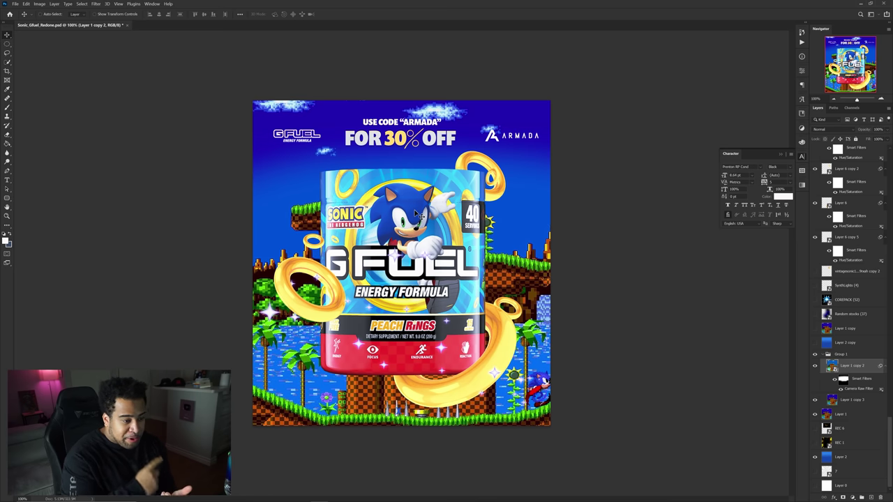
Step: Add a layer above Layer 1 copy 2 in Group 1 and paint four white rays fanning upward from behind the tub
key("ctrl")
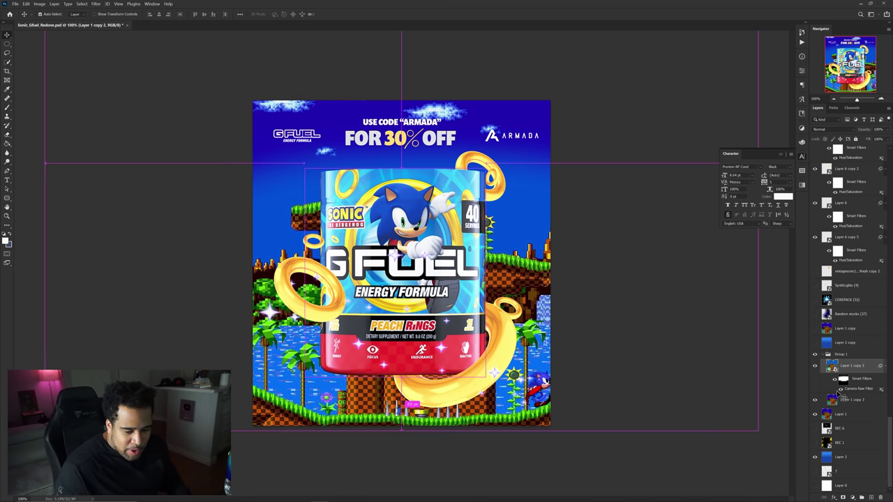
left_click(871, 497)
key("b")
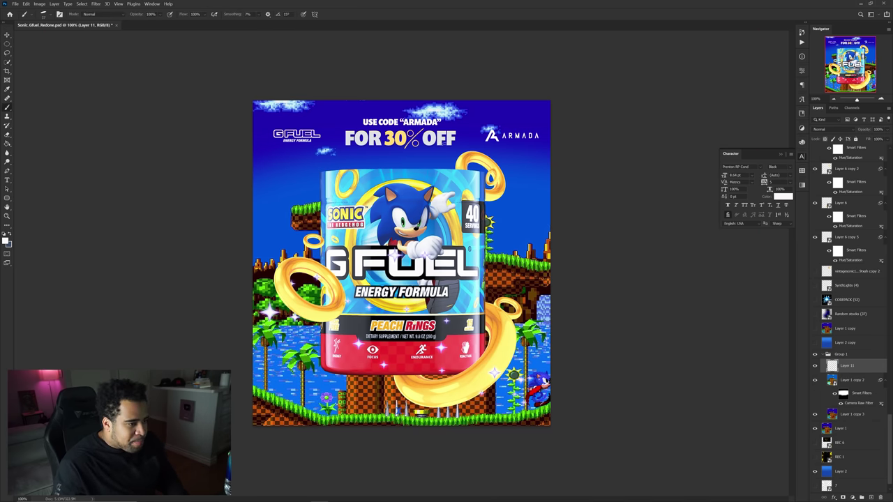
left_click_drag(429, 102, 406, 169)
key("ctrl+z")
left_click_drag(537, 102, 487, 156)
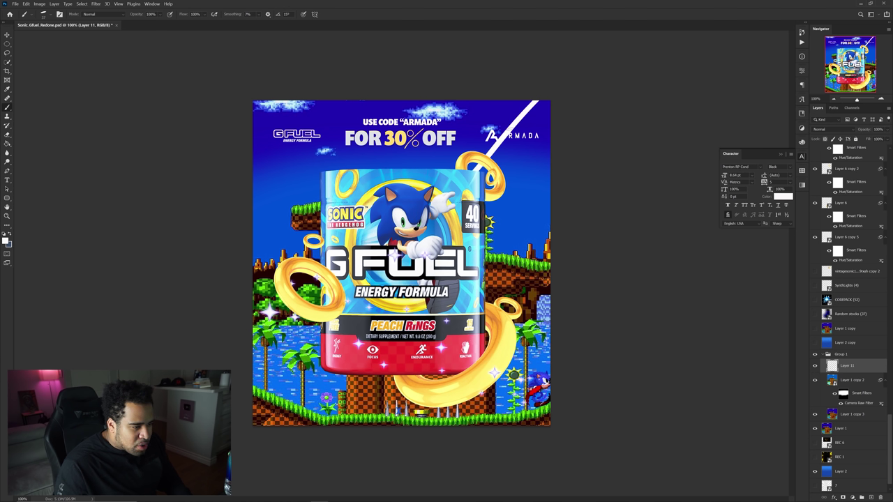
left_click_drag(459, 102, 440, 169)
key("ctrl+z")
left_click_drag(455, 102, 434, 169)
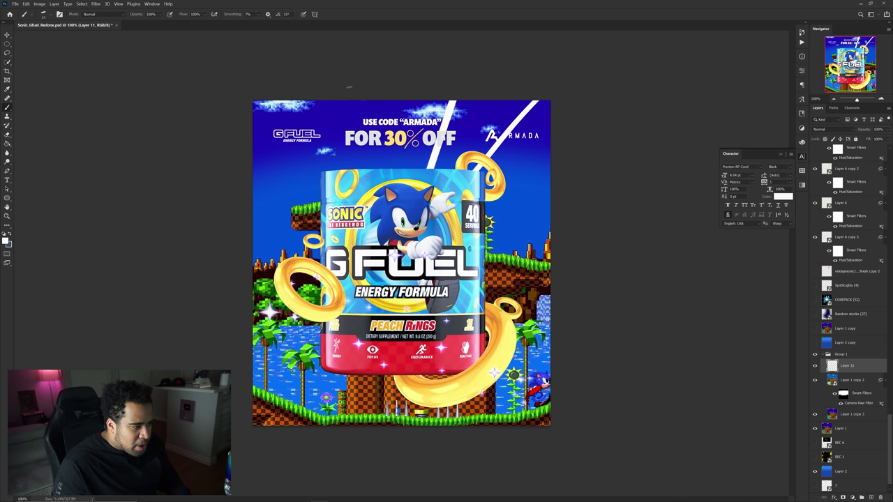
left_click_drag(354, 102, 381, 168)
left_click_drag(265, 102, 325, 170)
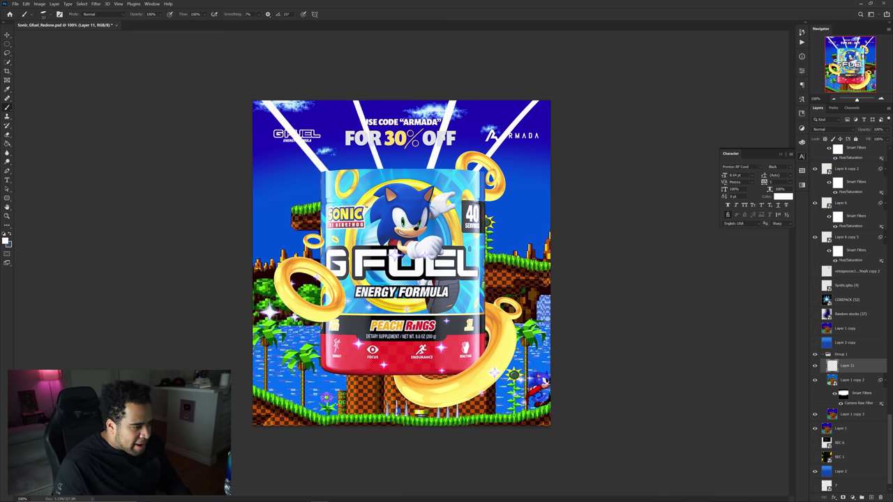
Step: Soften the white rays with a Gaussian Blur of about 20 pixels and set their layer to Soft Light
left_click(96, 4)
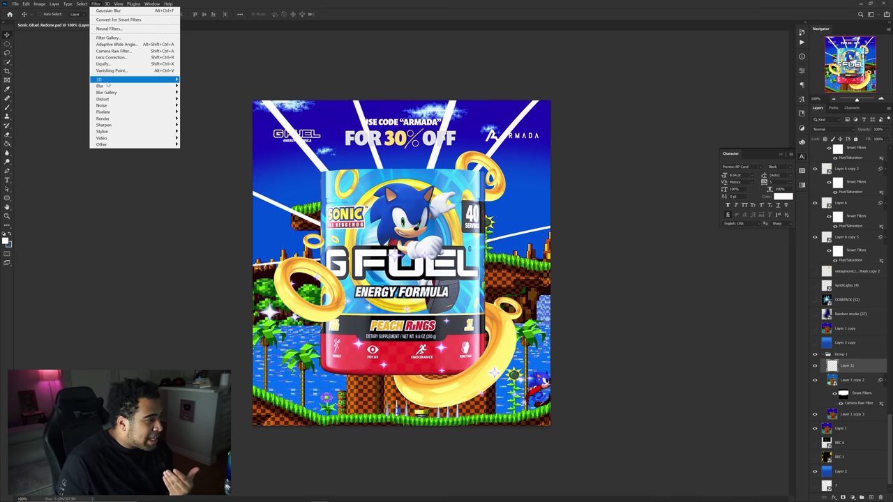
mouse_move(113, 86)
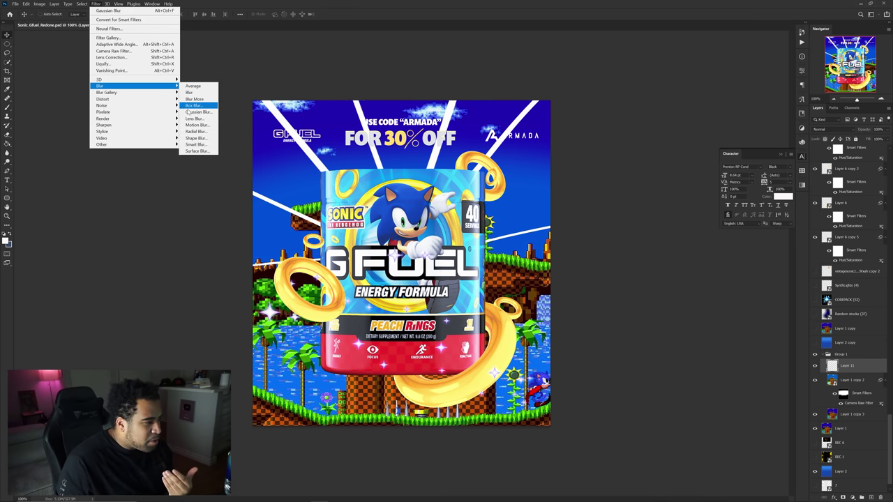
left_click(188, 112)
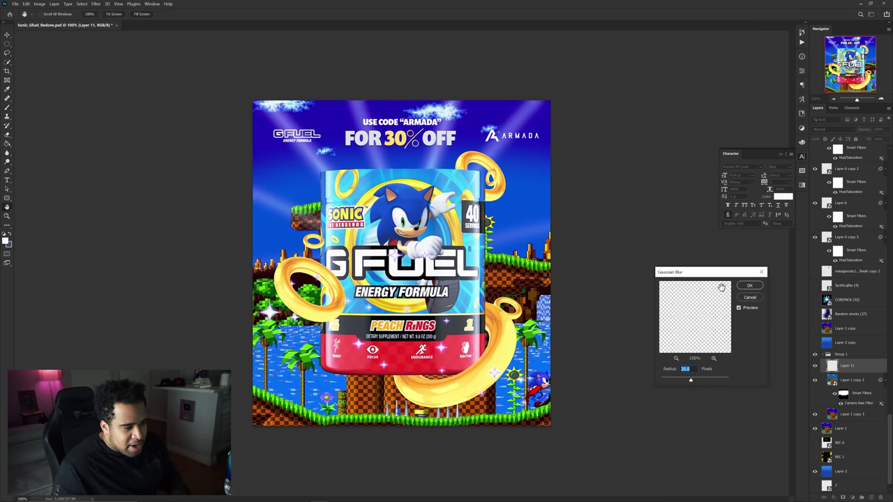
left_click(750, 286)
left_click(834, 130)
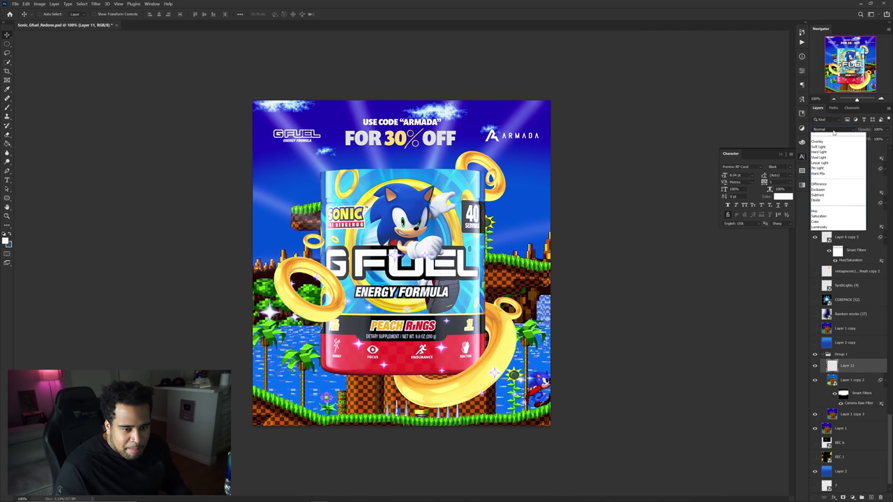
left_click(826, 221)
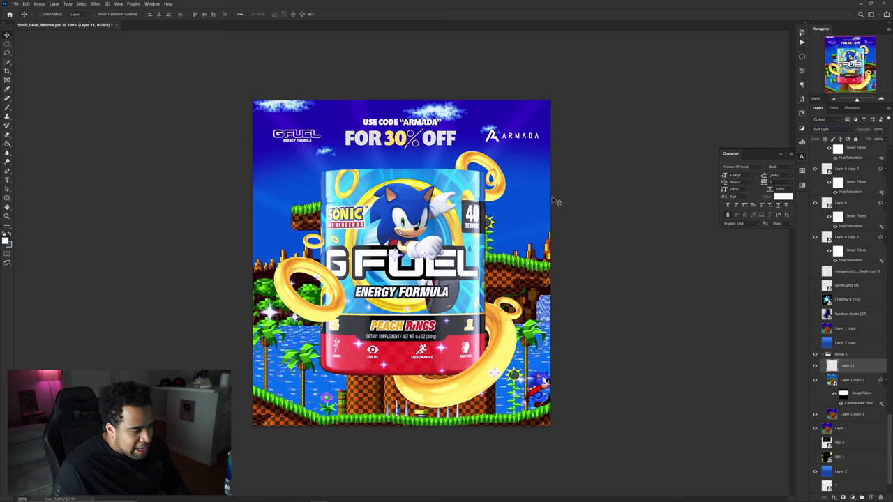
Step: Rename the tub layer as g and add an empty layer directly beneath it for brush painting
double_click(855, 152)
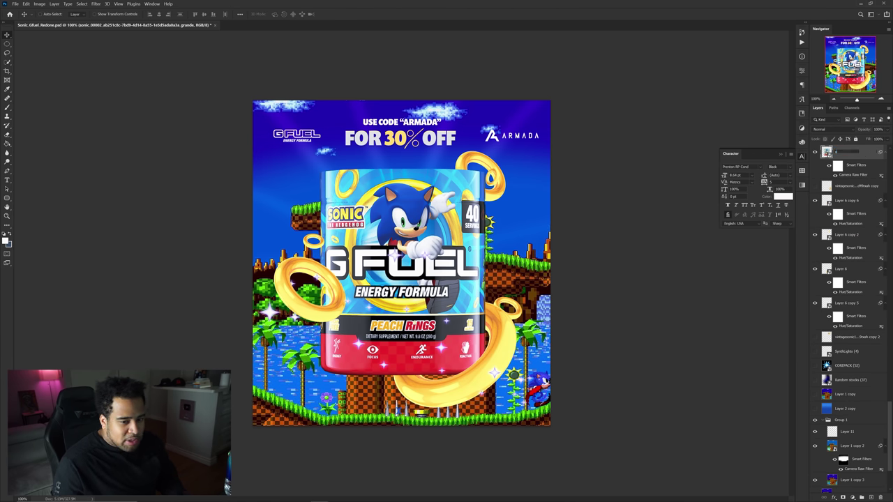
type("g")
key("Return")
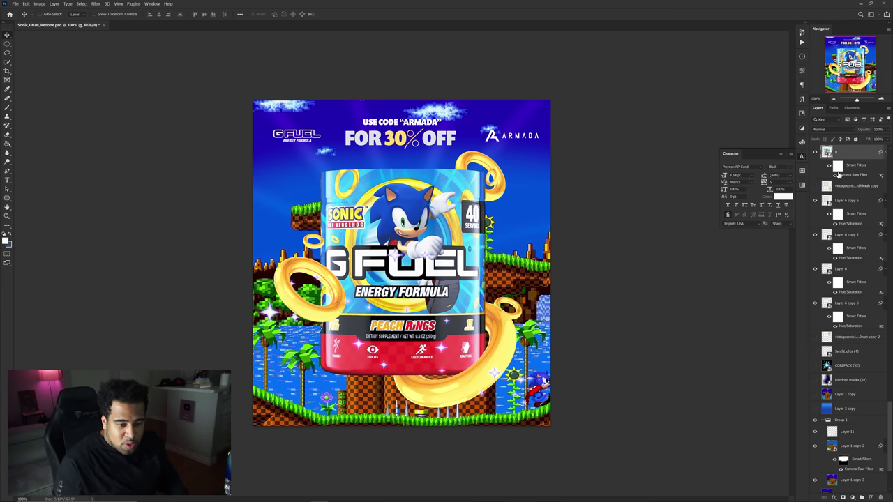
left_click(849, 190)
left_click(865, 491)
key("b")
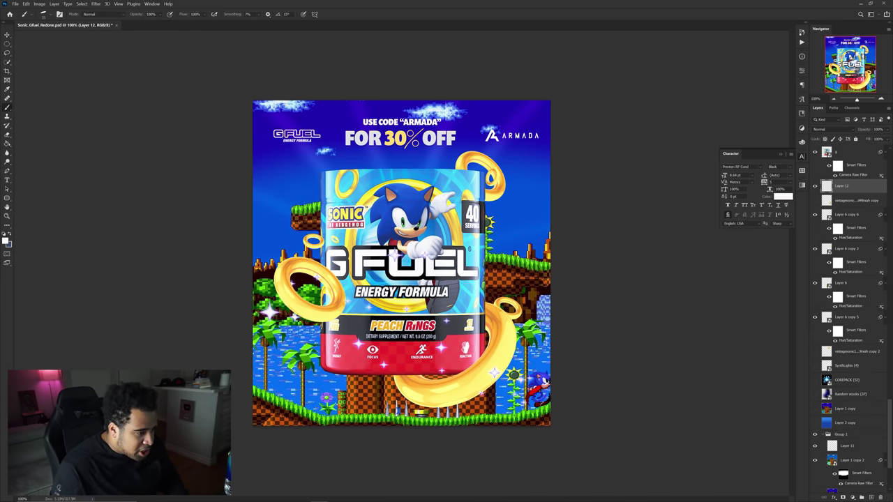
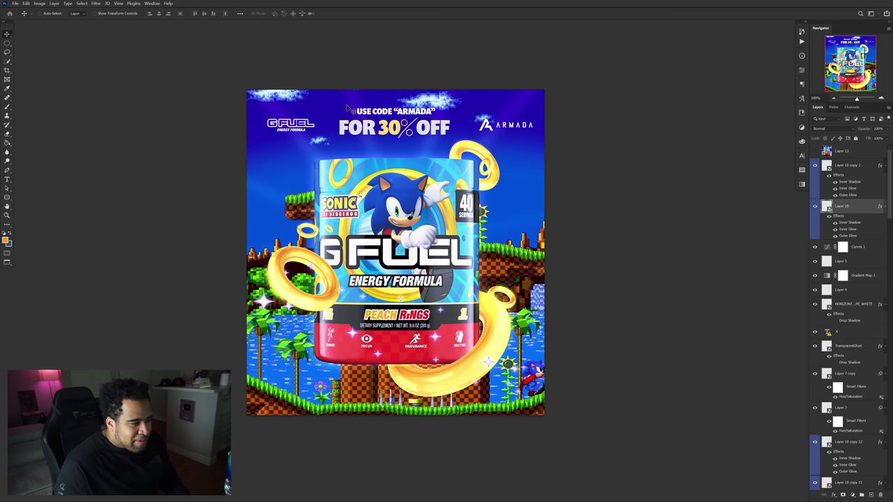
Step: Toggle the original poster layer's visibility to compare the old design with the redesign
left_click(814, 152)
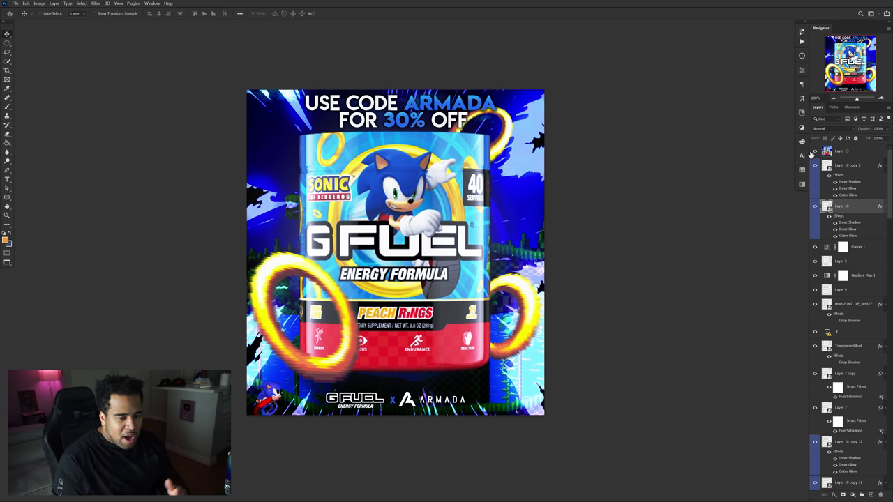
left_click(815, 152)
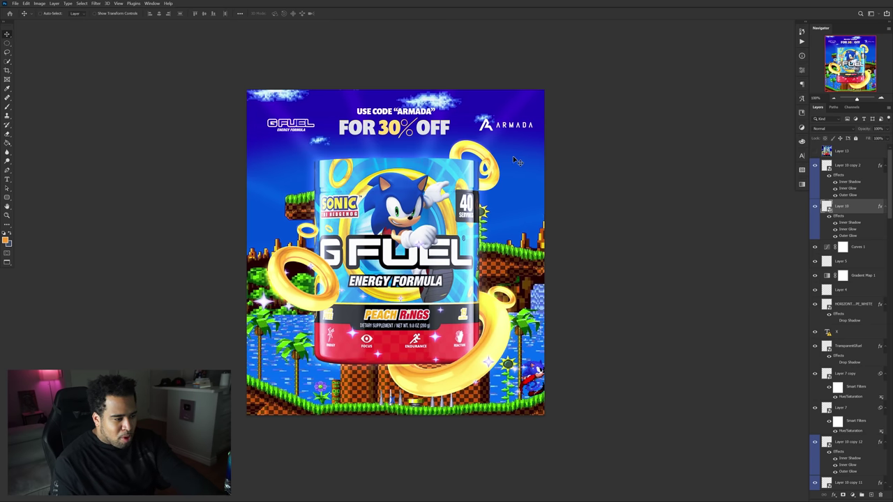
left_click(813, 153)
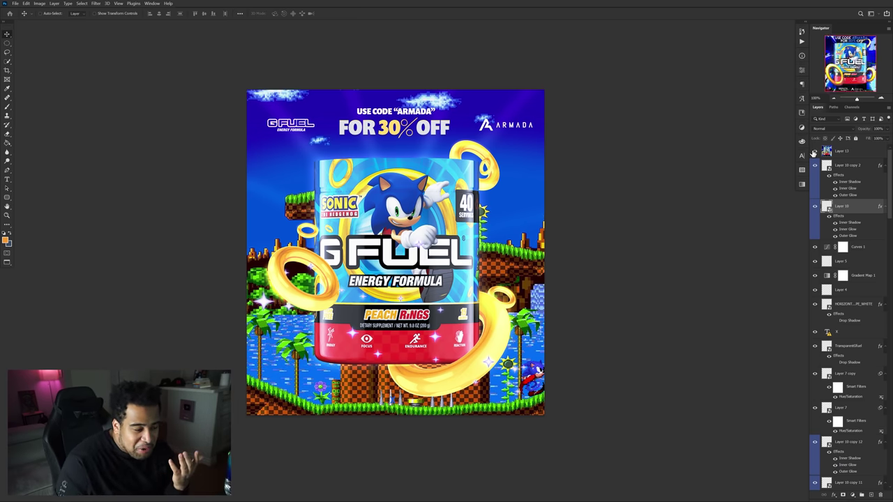
left_click(814, 153)
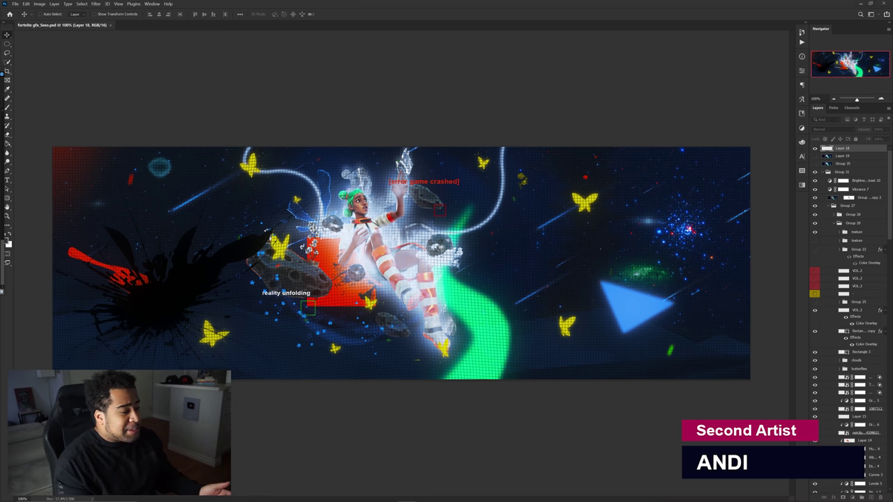
Step: Capture a 3282x1416 screenshot area around the Fortnite banner and circle the black splatter, blue triangle and upper-right butterfly in red pen
key("Print")
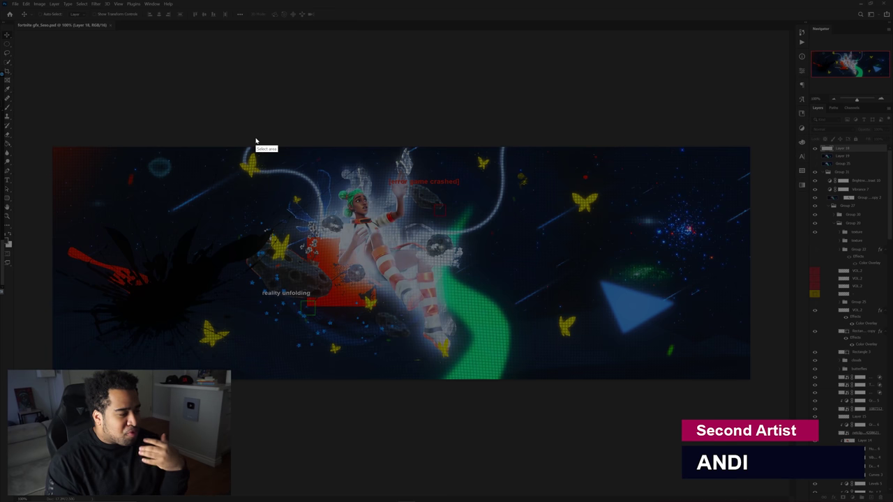
left_click_drag(24, 98, 787, 427)
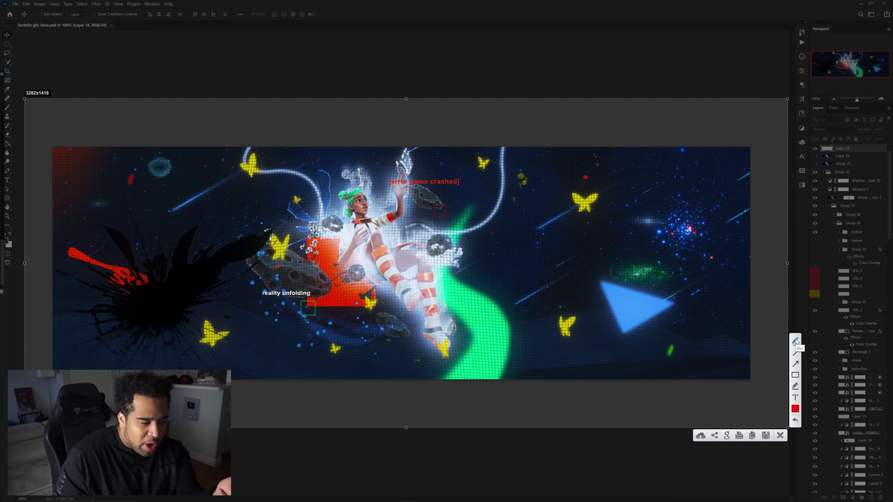
left_click(795, 341)
mouse_move(136, 215)
left_mouse_down()
mouse_move(56, 321)
mouse_move(162, 220)
left_mouse_up()
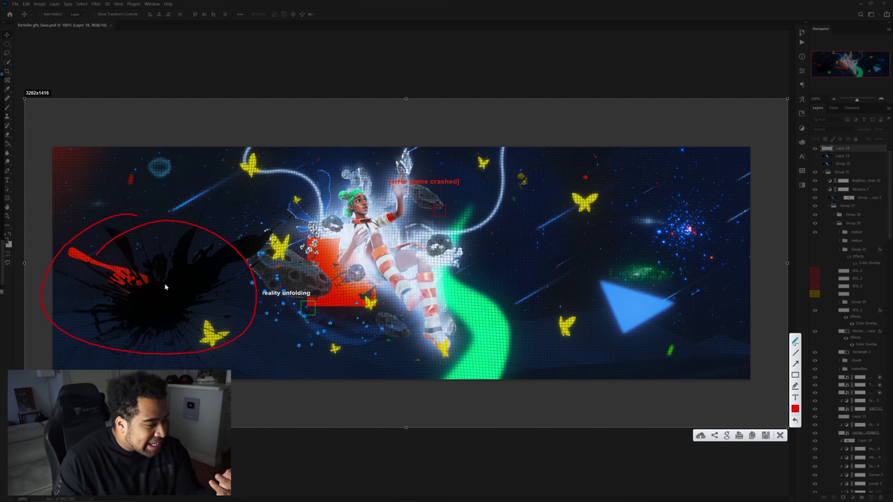
mouse_move(586, 249)
left_mouse_down()
mouse_move(670, 348)
mouse_move(636, 274)
left_mouse_up()
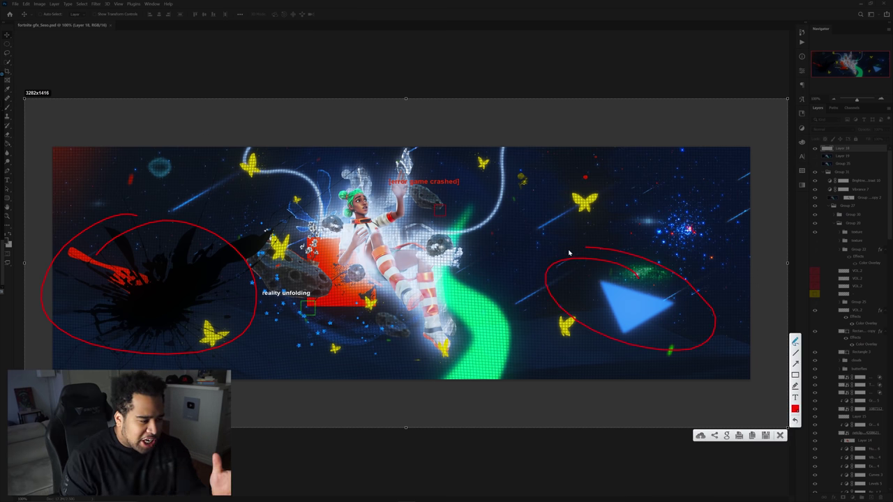
left_click_drag(567, 191, 608, 184)
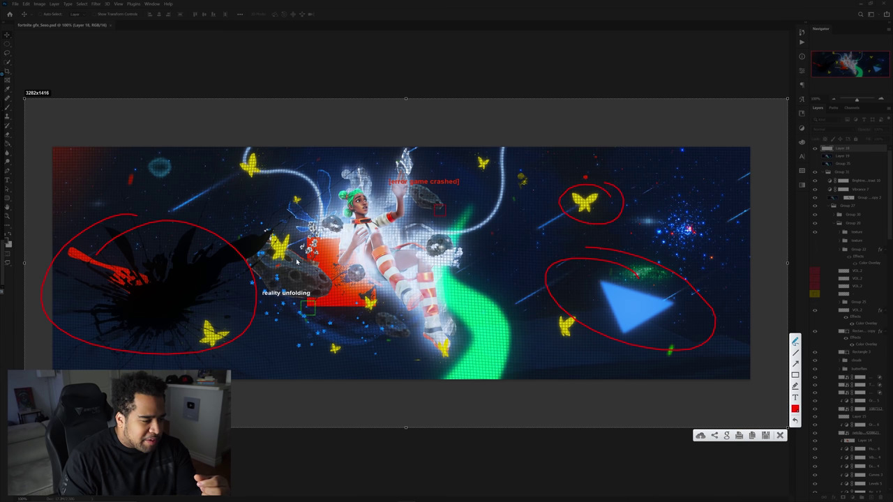
Step: Circle the butterfly above the large asteroid in red pen and close the screenshot markup
mouse_move(271, 234)
left_mouse_down()
mouse_move(260, 264)
mouse_move(307, 236)
left_mouse_up()
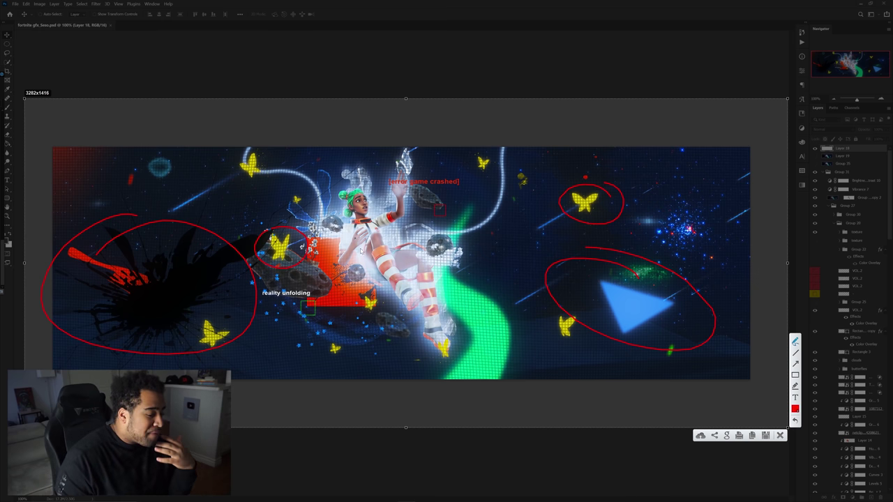
left_click(779, 435)
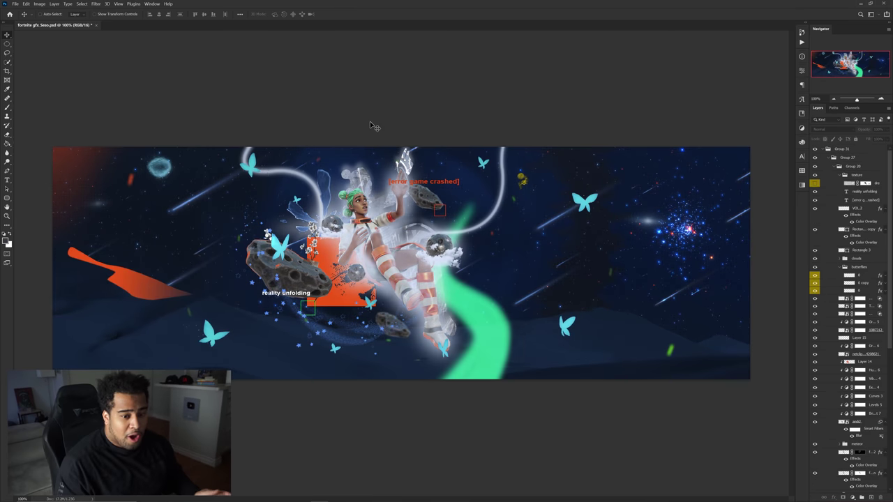
Step: Try moving the blue butterflies layer up and toward the character, and undo the move
scroll(325, 187, "up", 1)
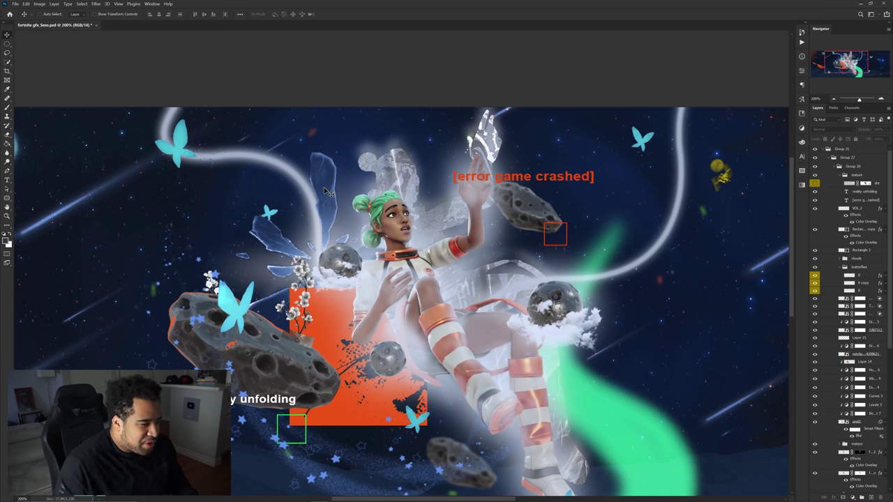
scroll(332, 185, "down", 1)
left_click_drag(591, 206, 576, 187)
key("ctrl+z")
scroll(828, 225, "down", 5)
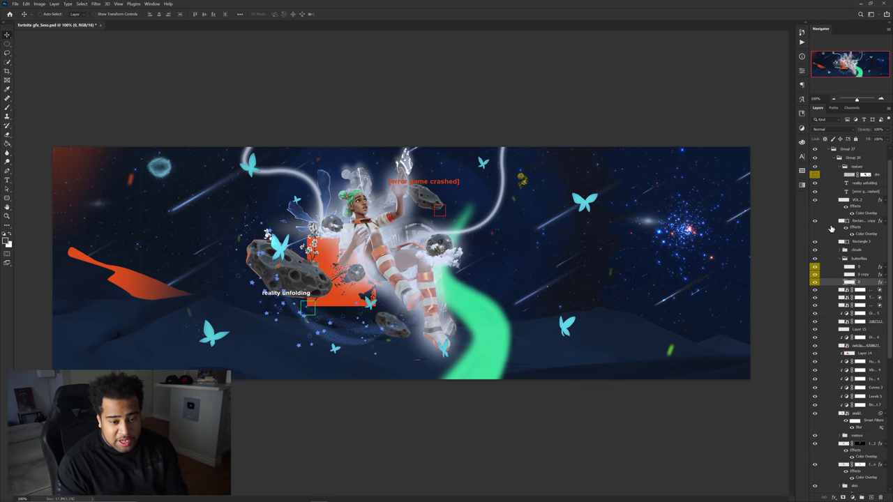
scroll(829, 225, "down", 9)
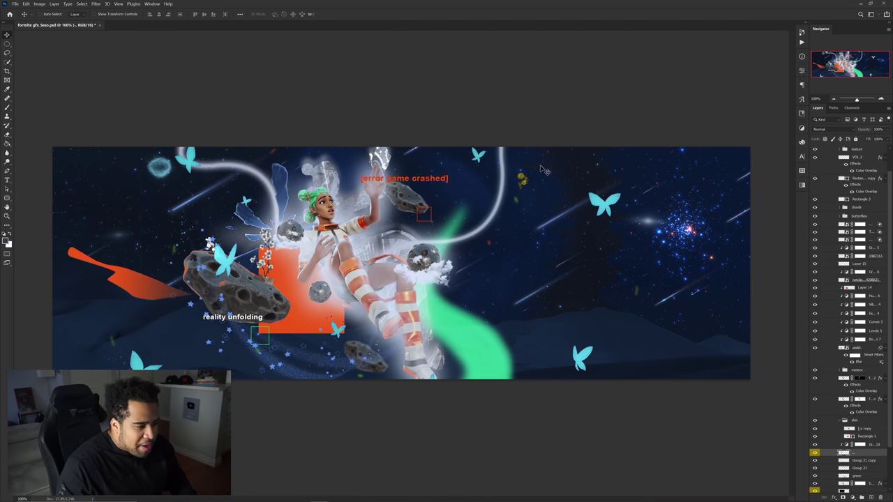
Step: Shift the blue butterflies layer slightly down toward the character and add a new layer above it
mouse_move(603, 206)
left_mouse_down()
mouse_move(591, 187)
mouse_move(594, 213)
left_mouse_up()
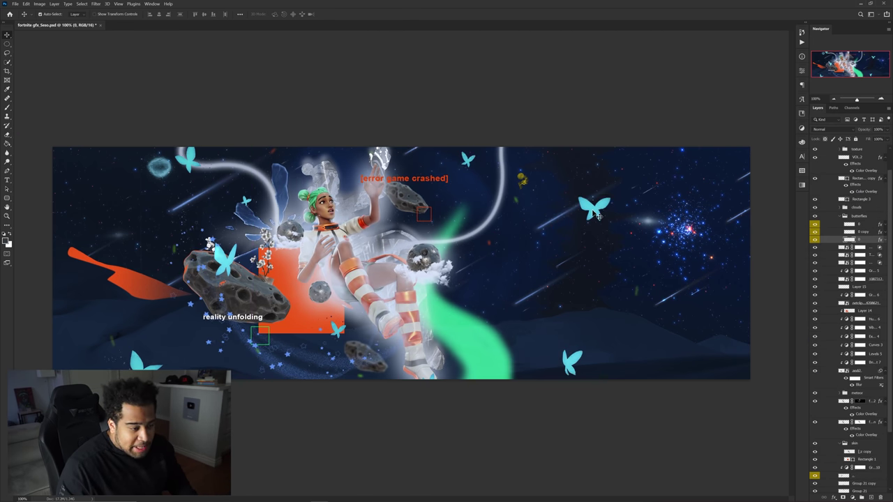
key("ctrl+z")
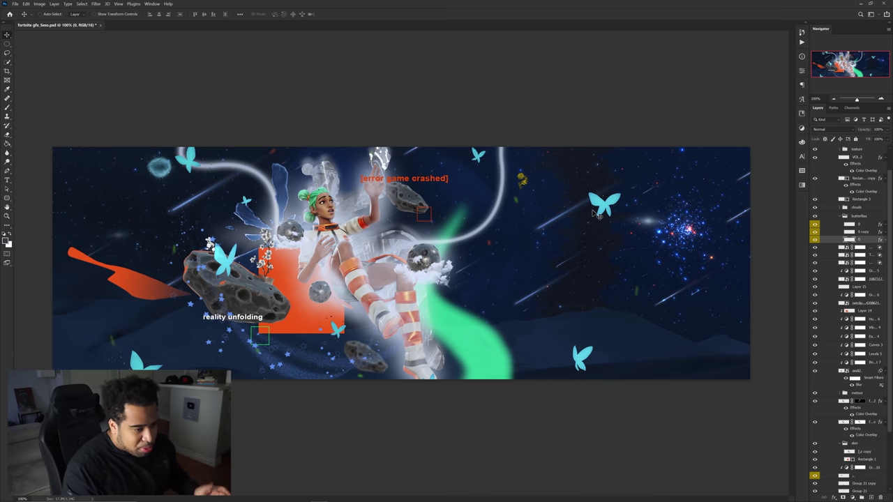
left_click_drag(612, 203, 600, 208)
left_click(872, 498)
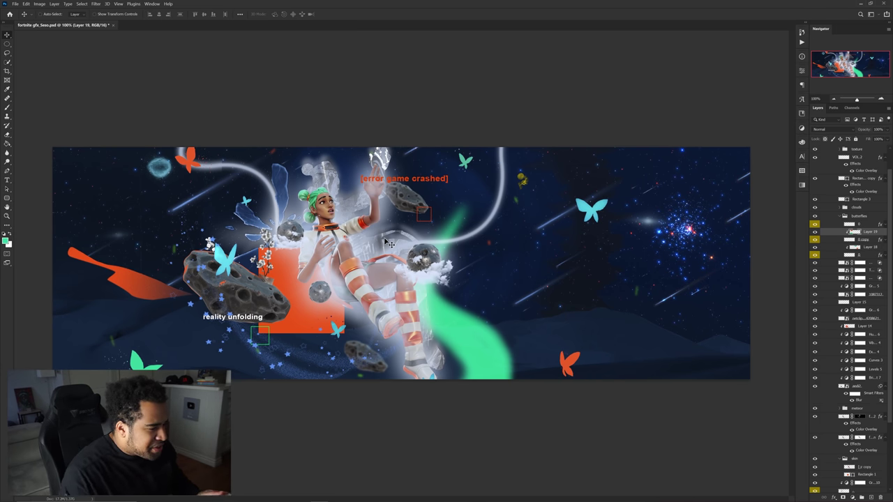
Step: Raise the asteroid behind the red error text and shift the cloud-wrapped sphere by the character's leg away from her
mouse_move(405, 195)
left_mouse_down()
mouse_move(419, 172)
mouse_move(415, 190)
mouse_move(416, 182)
left_mouse_up()
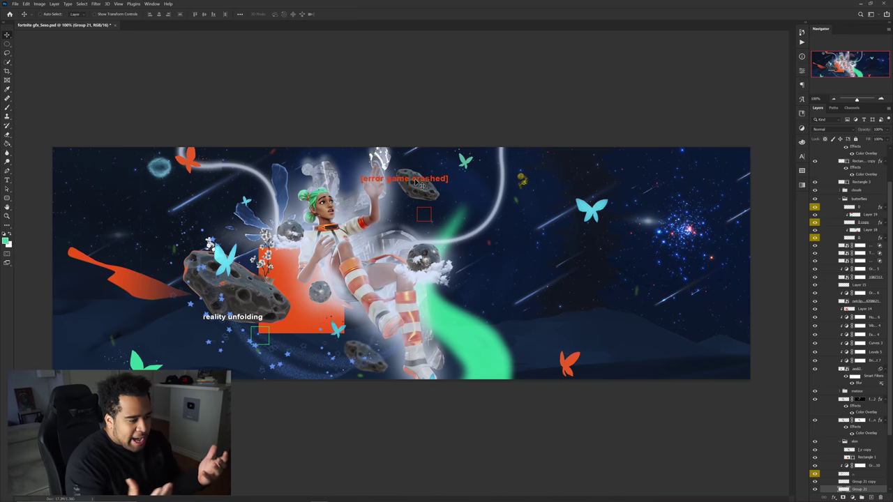
key("ctrl")
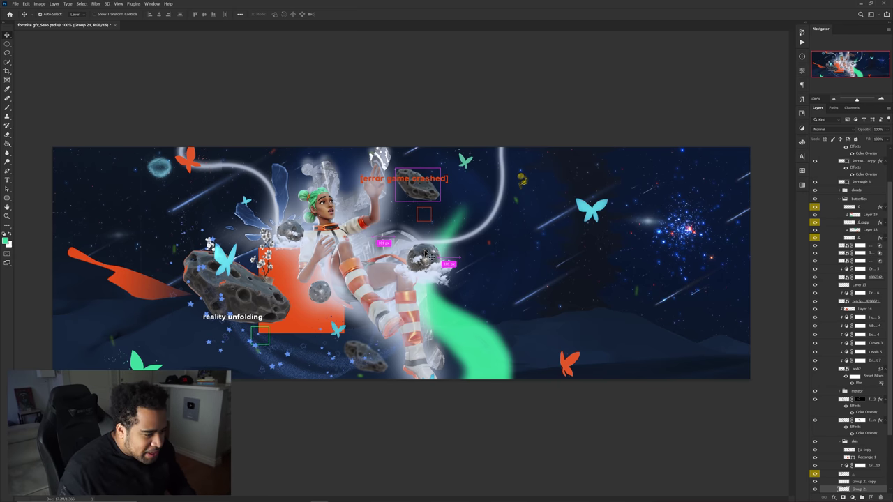
left_click_drag(430, 255, 435, 275)
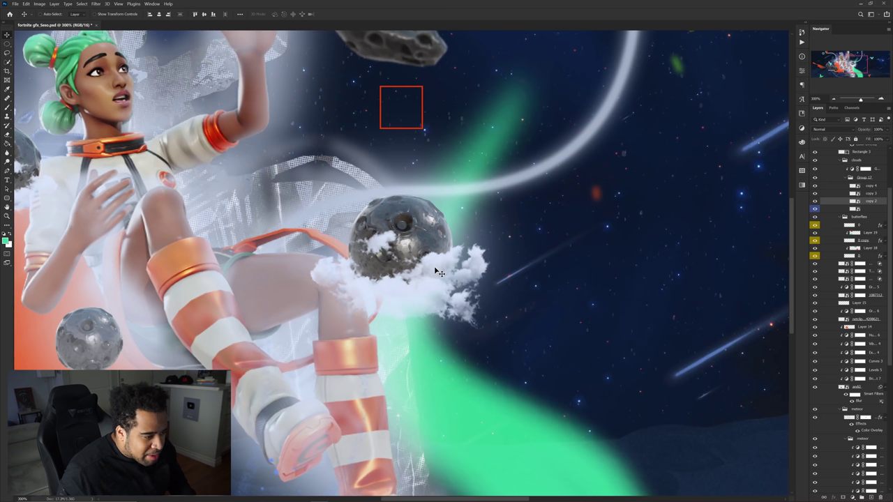
scroll(434, 265, "up", 3)
left_click_drag(433, 266, 434, 243)
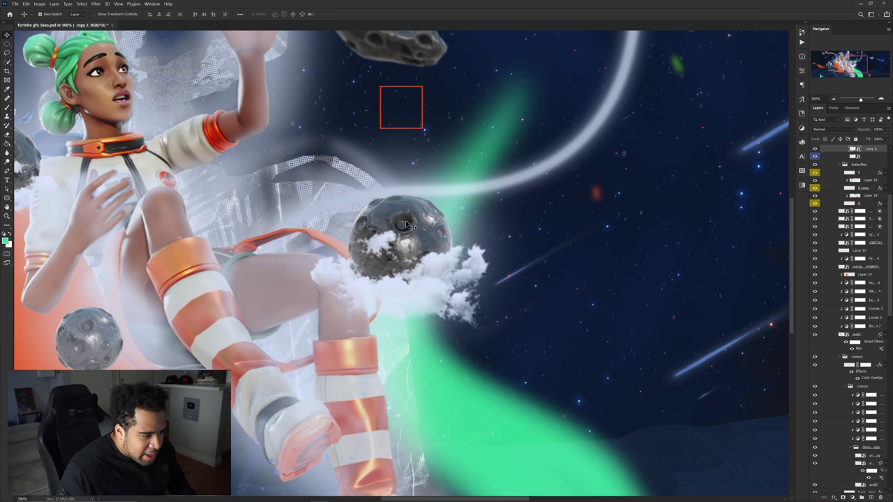
left_click_drag(405, 217, 521, 217)
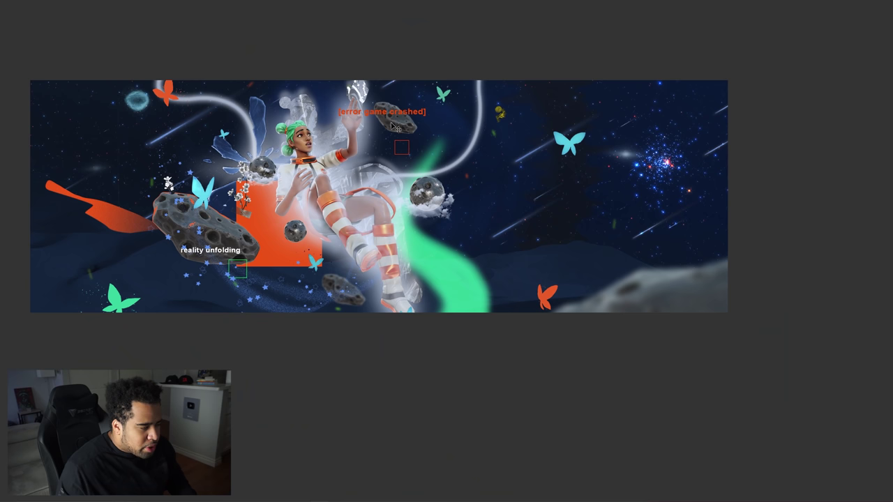
Step: Duplicate the asteroid near the red error text, and place a smaller, flattened copy beside the star cluster
left_click_drag(394, 126, 642, 262)
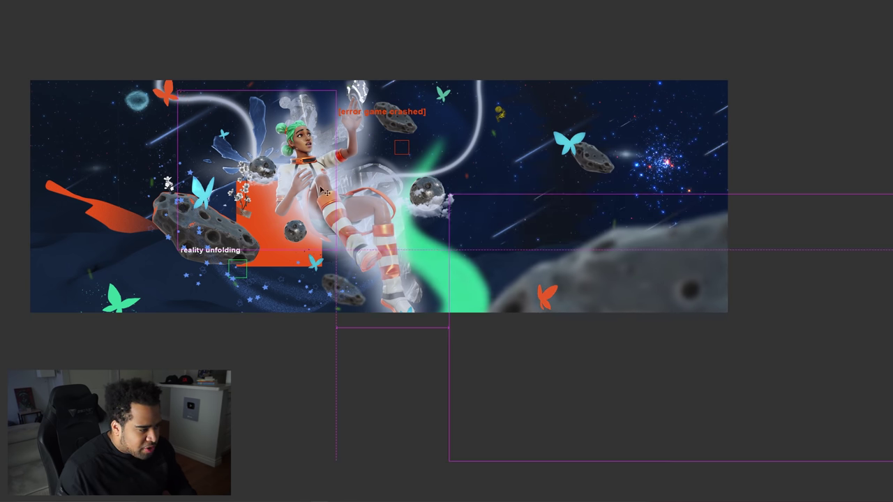
key("ctrl+z")
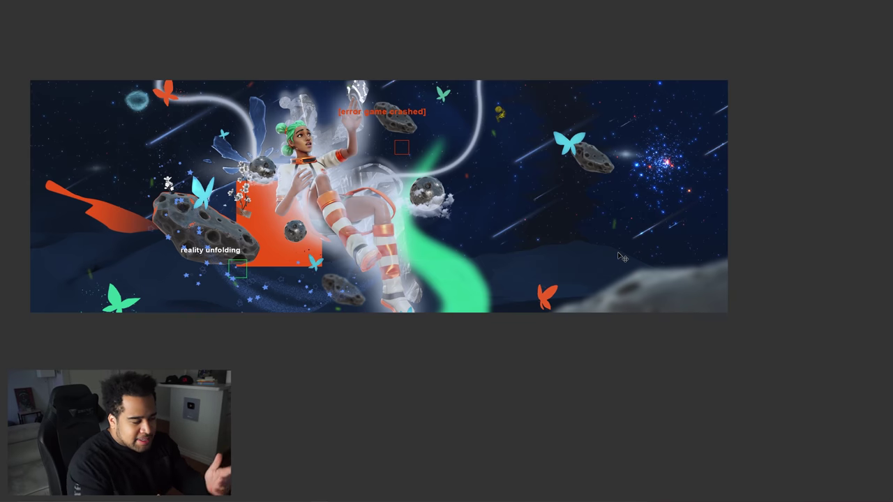
mouse_move(626, 160)
left_mouse_down()
mouse_move(637, 186)
mouse_move(631, 165)
mouse_move(627, 174)
left_mouse_up()
left_click_drag(623, 171, 388, 197)
key("Return")
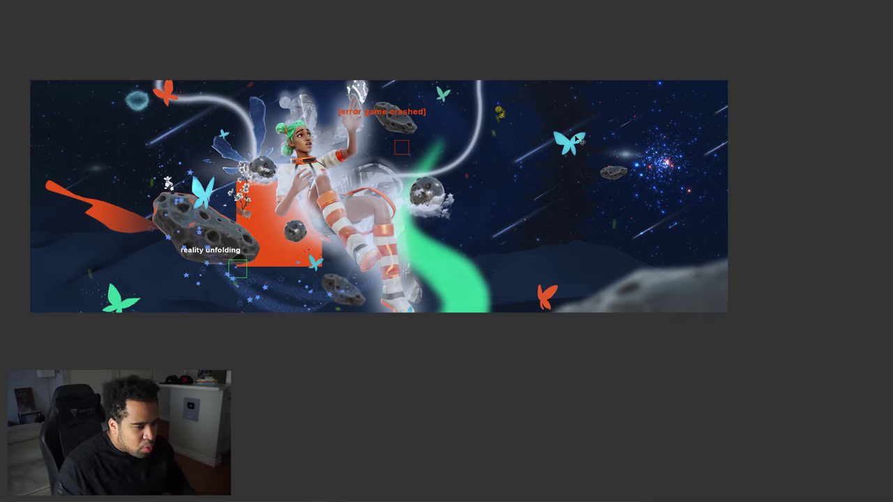
left_click(604, 166)
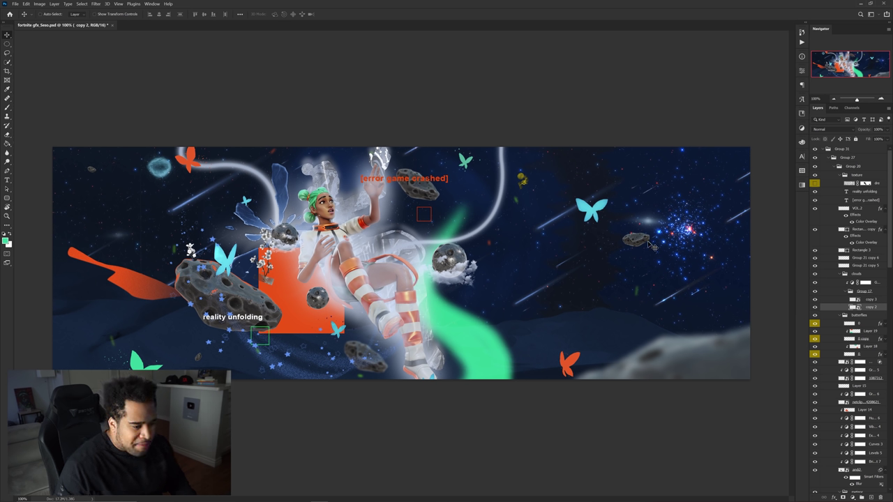
Step: Duplicate the cloud layer around the sphere by the leg and brush black on the copy's mask to thin its outer clouds
double_click(468, 267)
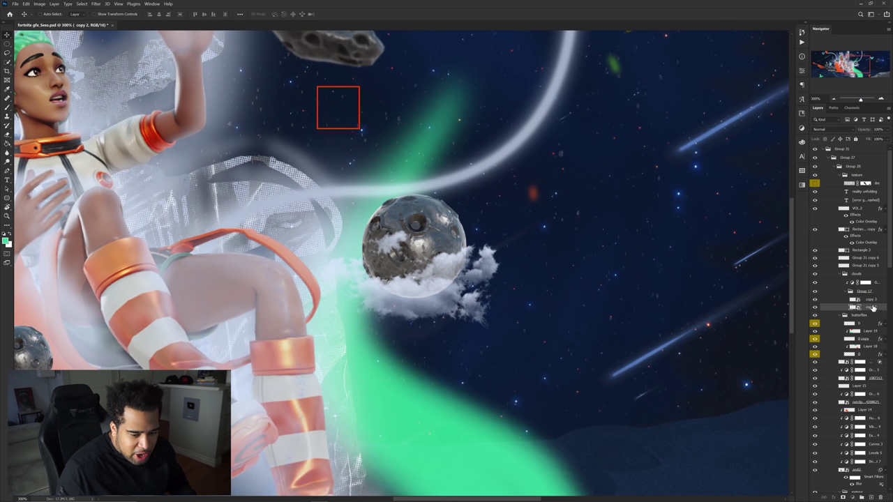
key("ctrl+j")
left_click_drag(463, 283, 419, 281)
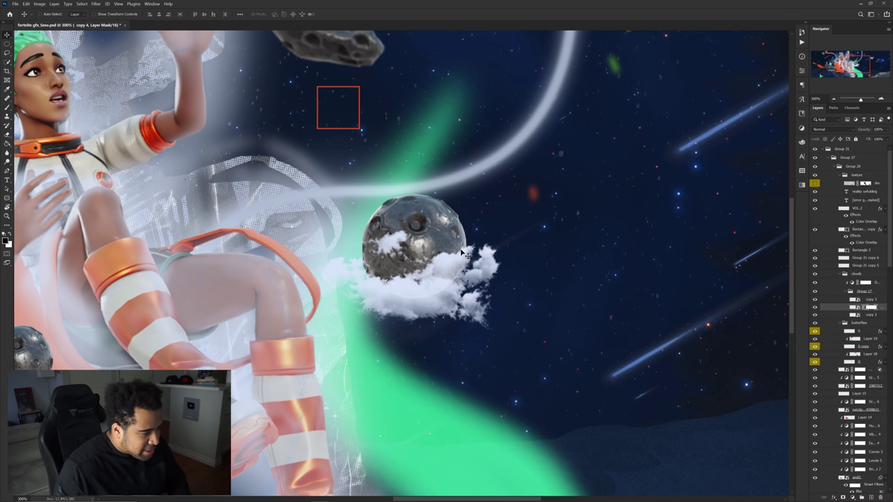
key("b")
scroll(380, 254, "up", 1)
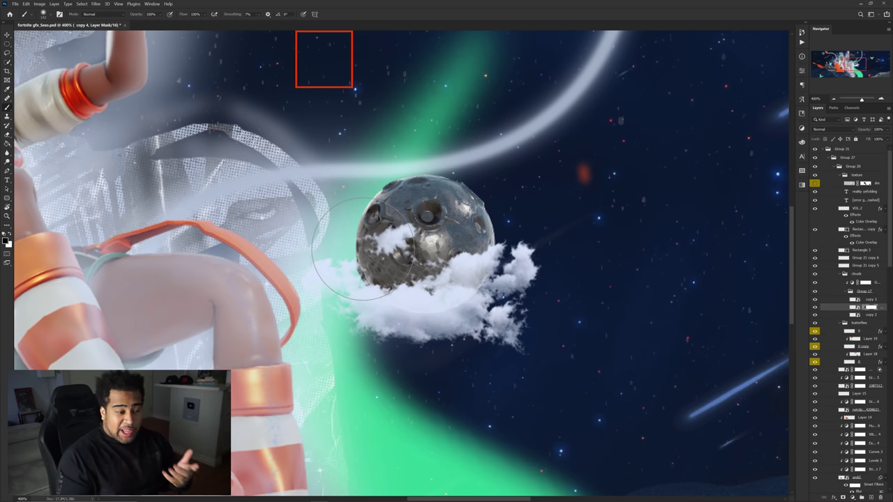
mouse_move(349, 251)
left_mouse_down()
mouse_move(321, 269)
mouse_move(440, 269)
left_mouse_up()
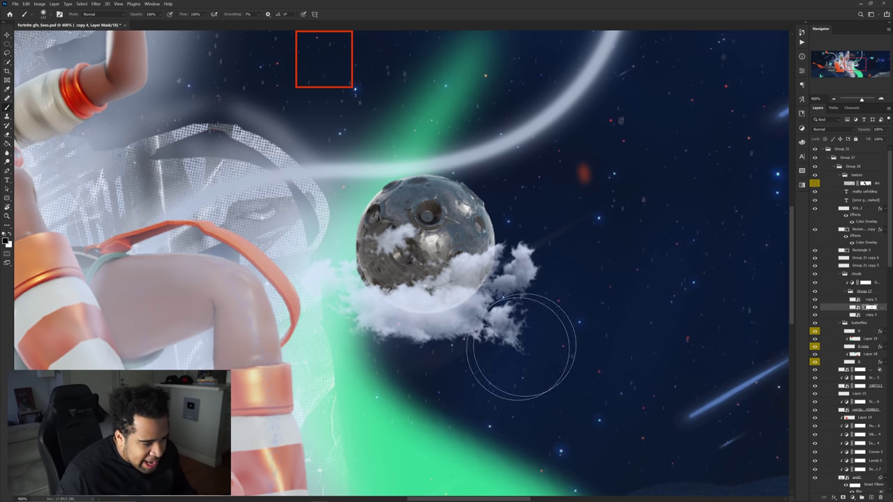
key("ctrl+1")
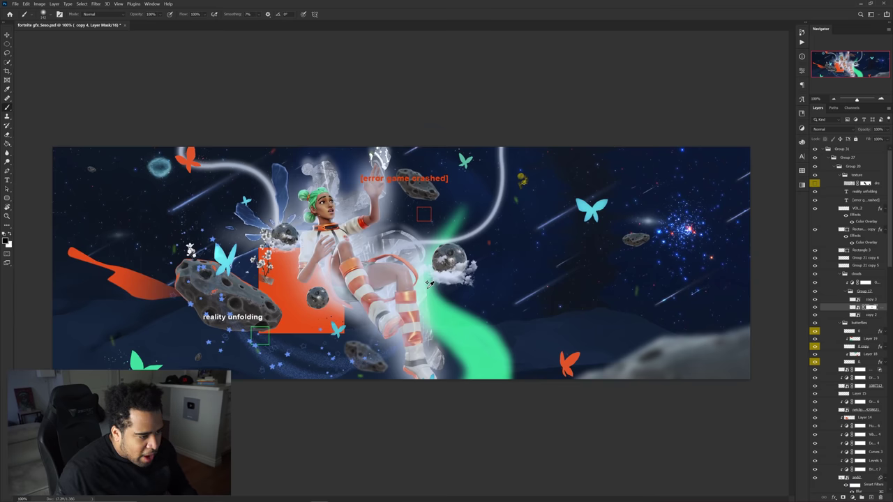
Step: Toggle the cloud layers' visibility to compare the sphere beside the flowers with and without clouds
key("v")
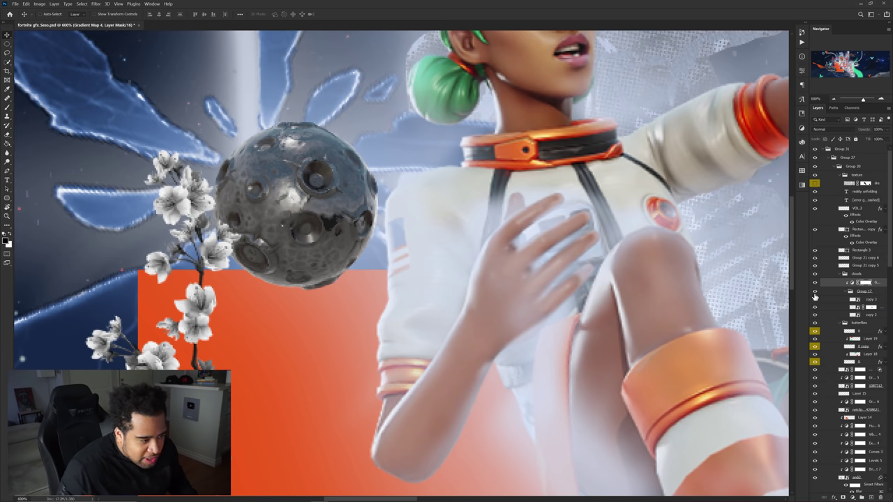
left_click(815, 297)
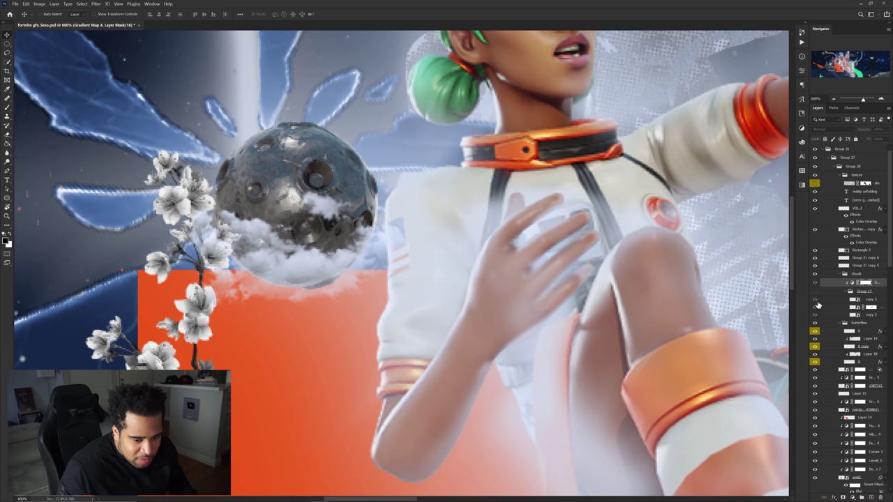
left_click(815, 299)
left_click(816, 301)
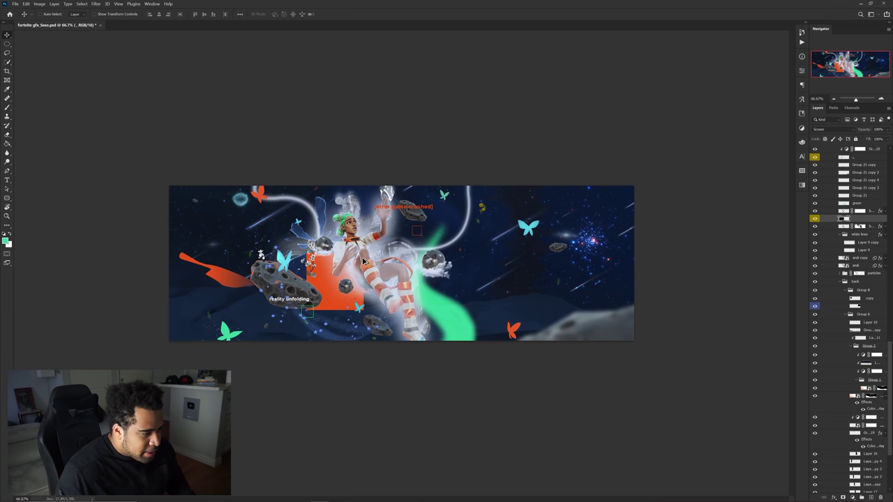
Step: Duplicate the white swirl layer into the empty area below the small asteroid and squash the copy vertically into a flat ring
key("ctrl+1")
left_click_drag(630, 245, 712, 253)
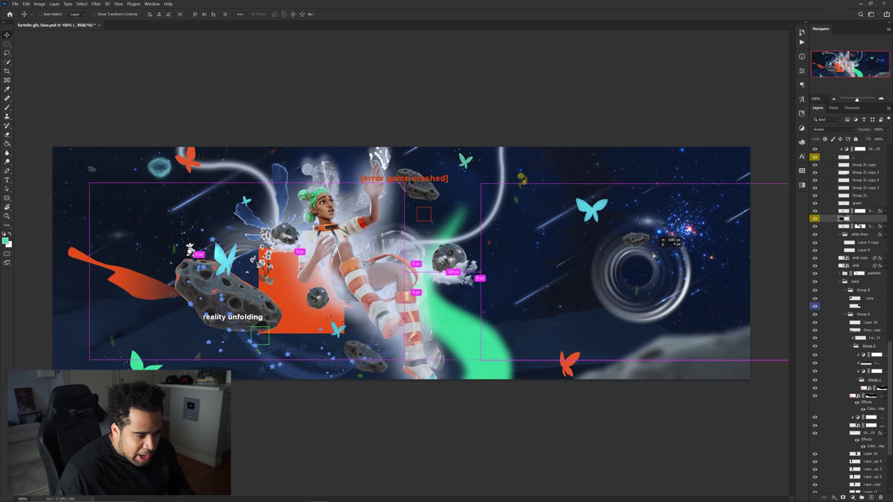
key("ctrl+t")
left_click_drag(642, 183, 639, 245)
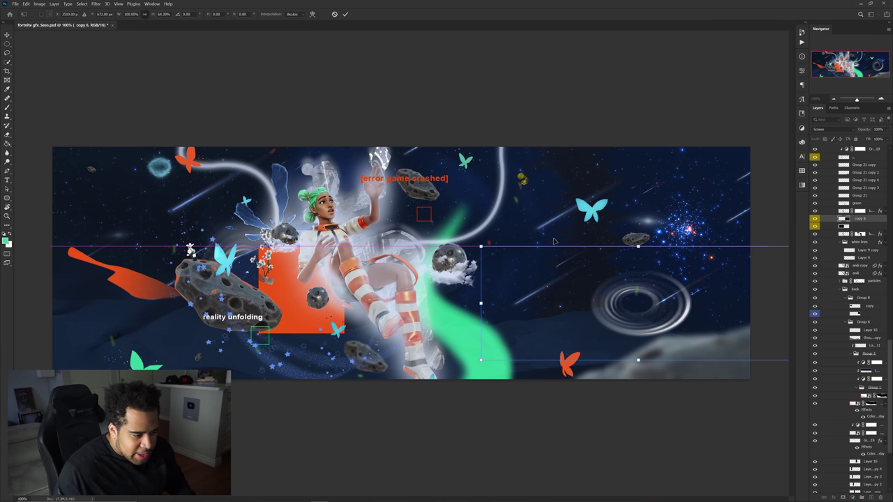
left_click_drag(555, 221, 540, 255)
left_click_drag(634, 247, 635, 265)
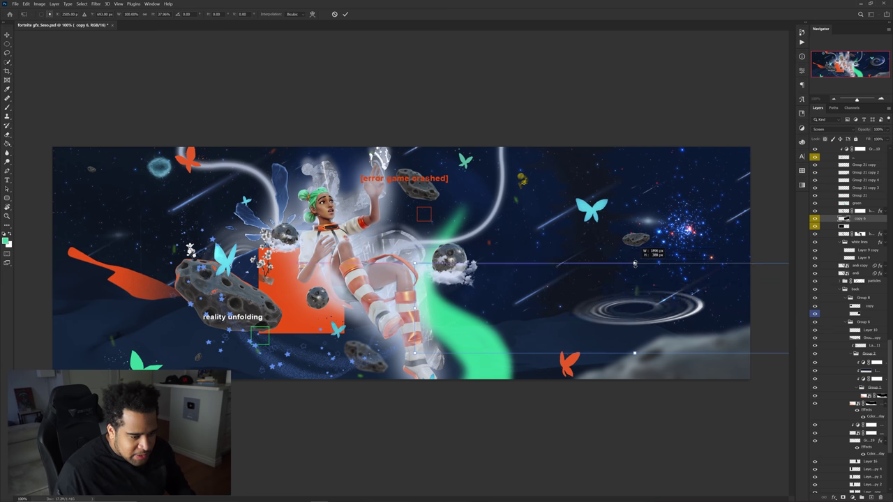
key("Return")
Step: Center the flattened ring on the small asteroid, enlarge it to more than double size and tilt it counter-clockwise
left_click_drag(658, 294, 663, 226)
key("ctrl+t")
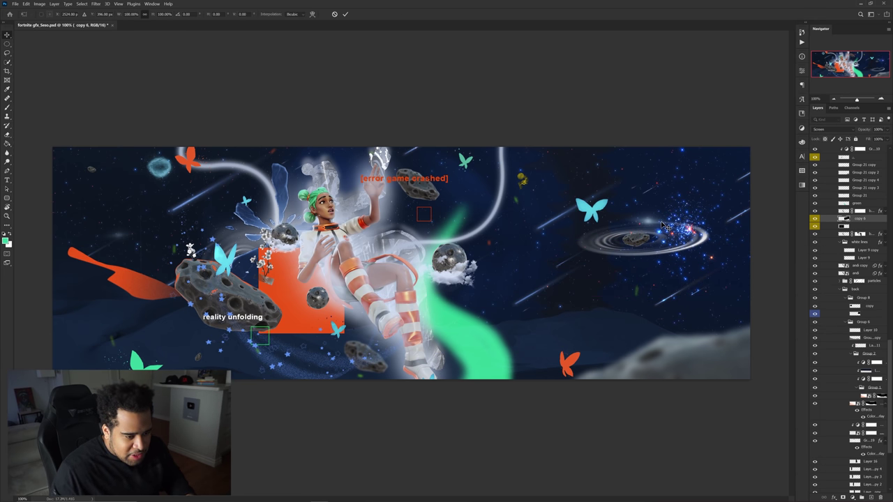
left_click_drag(639, 193, 656, 116)
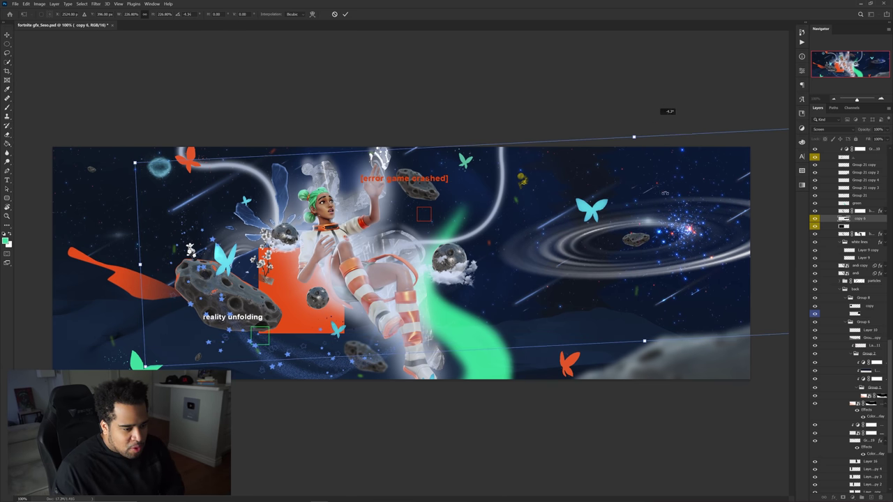
key("Return")
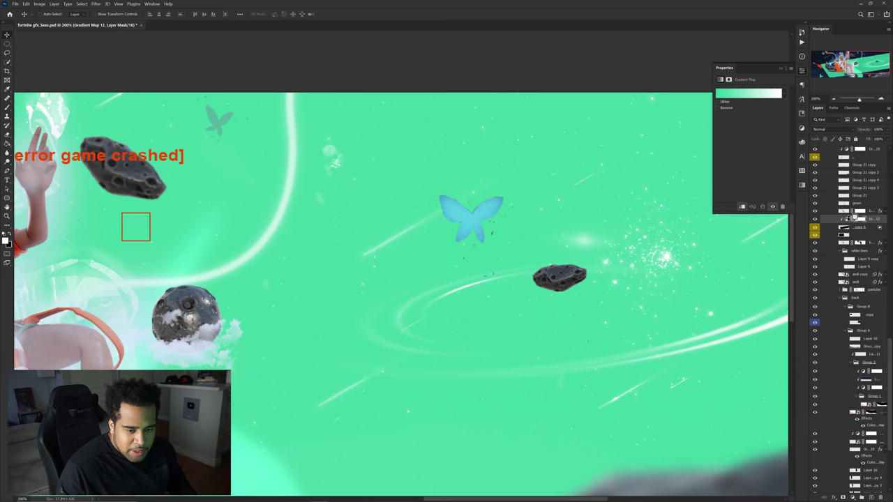
Step: Clip the Gradient Map to the ring layer and set its gradient from black to blue #56a9f0
left_click(847, 221, "alt")
left_click(750, 94)
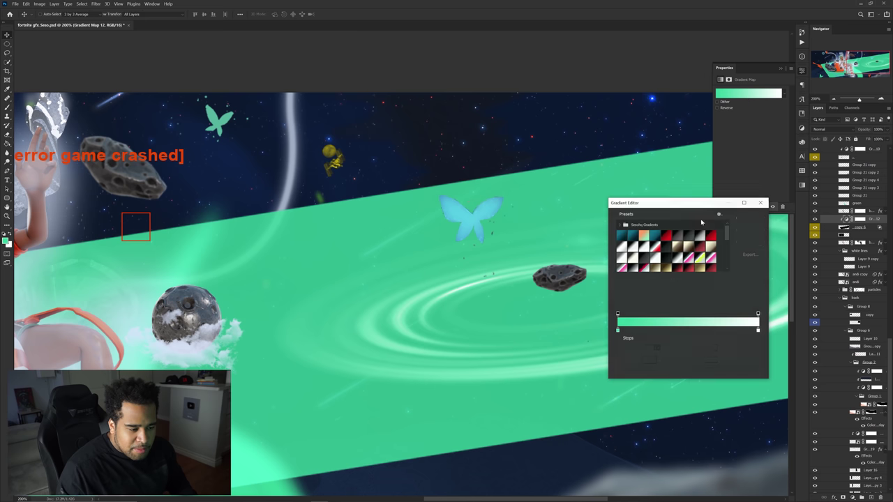
double_click(617, 333)
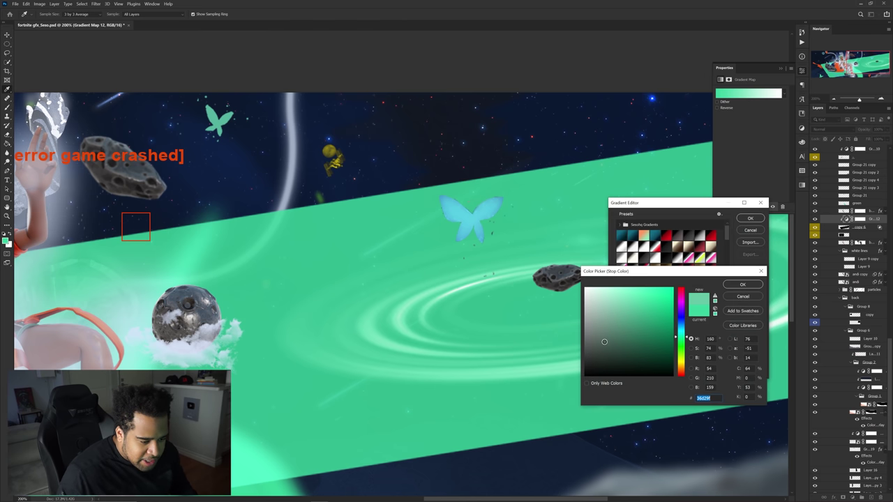
left_click_drag(606, 341, 575, 388)
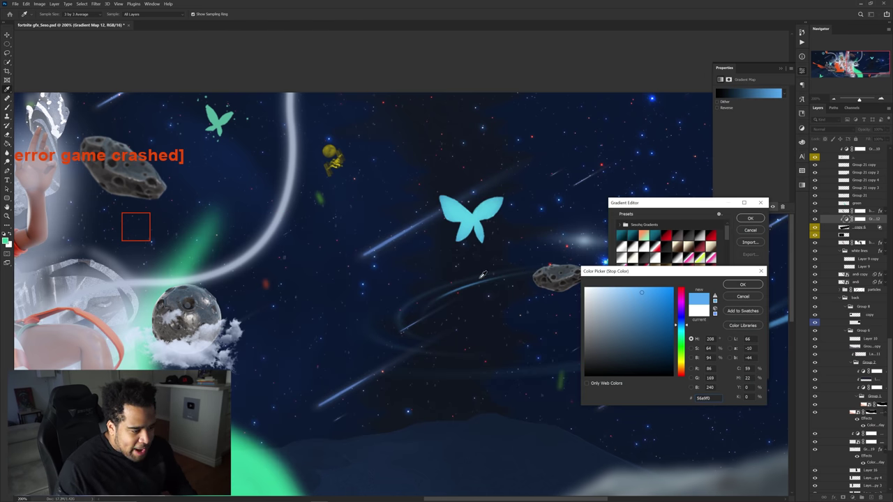
left_click(742, 285)
left_click(750, 218)
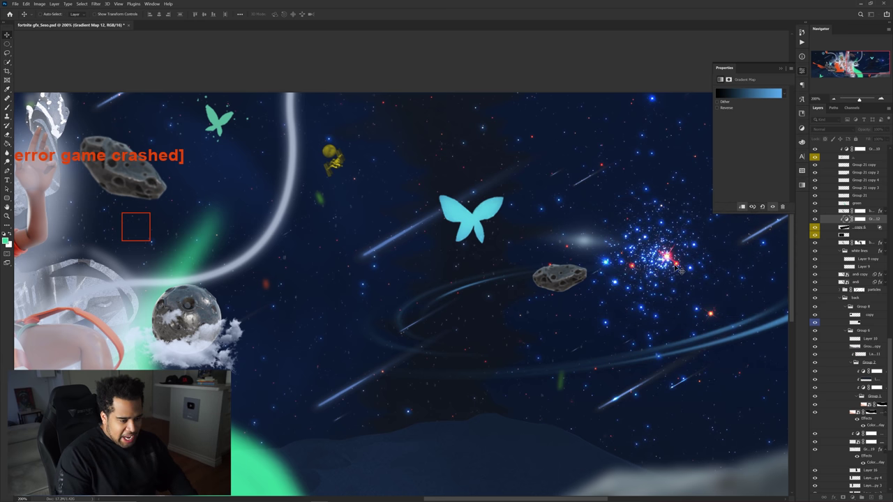
Step: Lock the blue ring's layer and reposition the potw2036a star image on the banner's right side
scroll(641, 272, "down", 5)
scroll(497, 273, "up", 1)
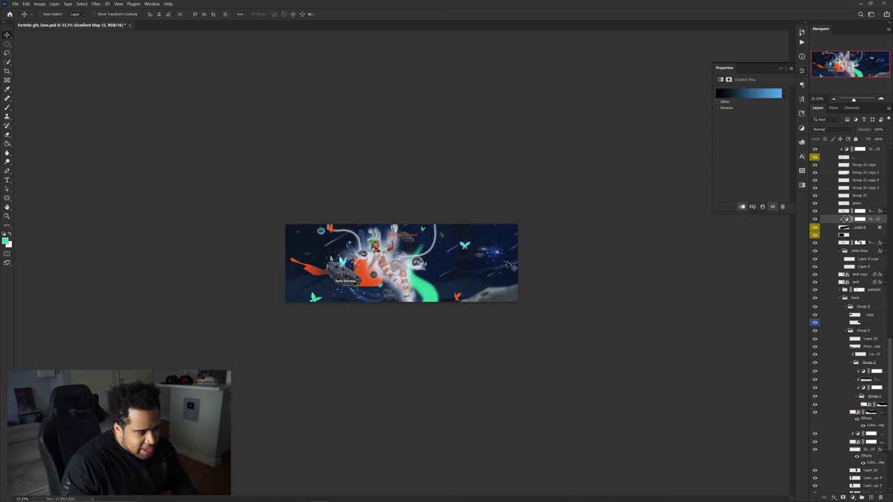
scroll(509, 254, "up", 5)
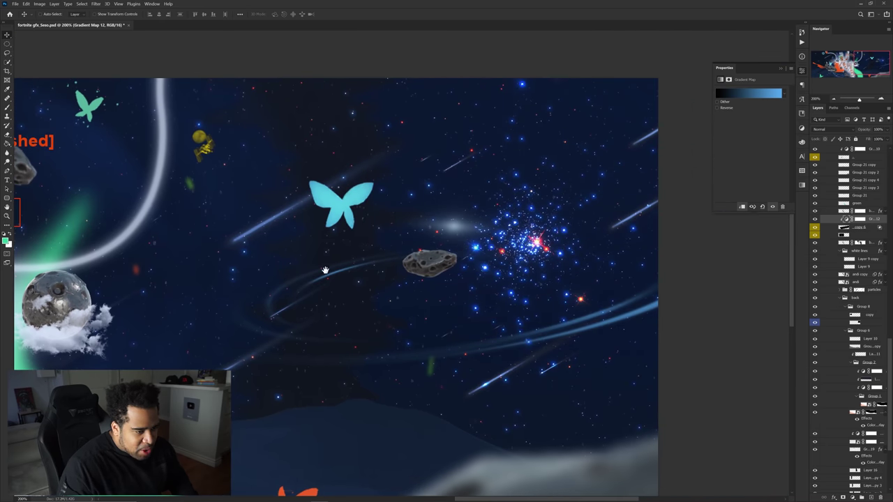
left_click_drag(563, 234, 570, 228)
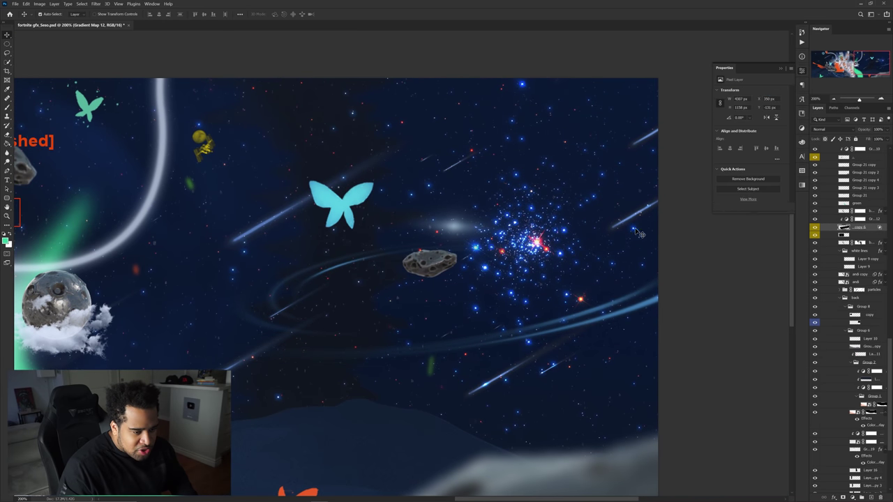
key("ctrl+z")
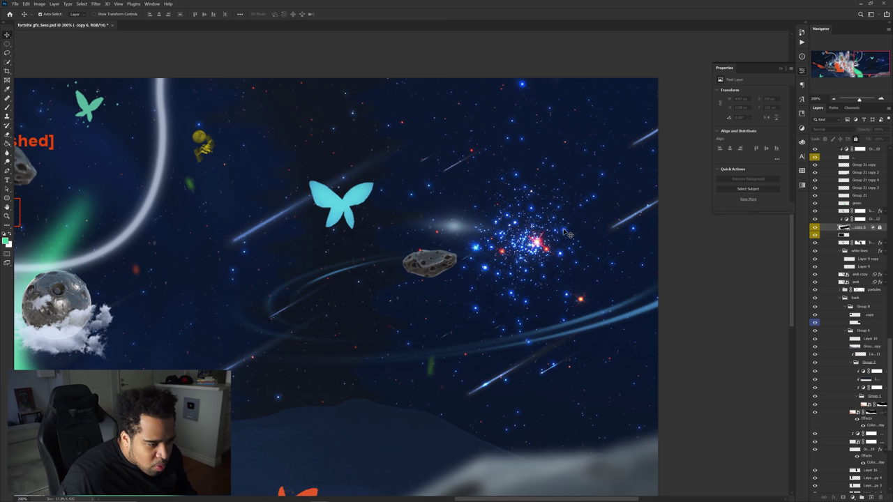
left_click(568, 233, "ctrl")
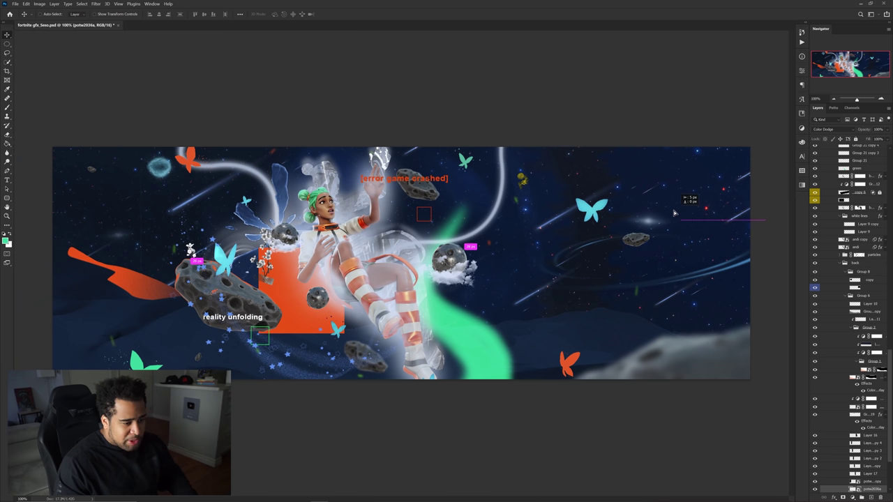
scroll(524, 217, "up", 2)
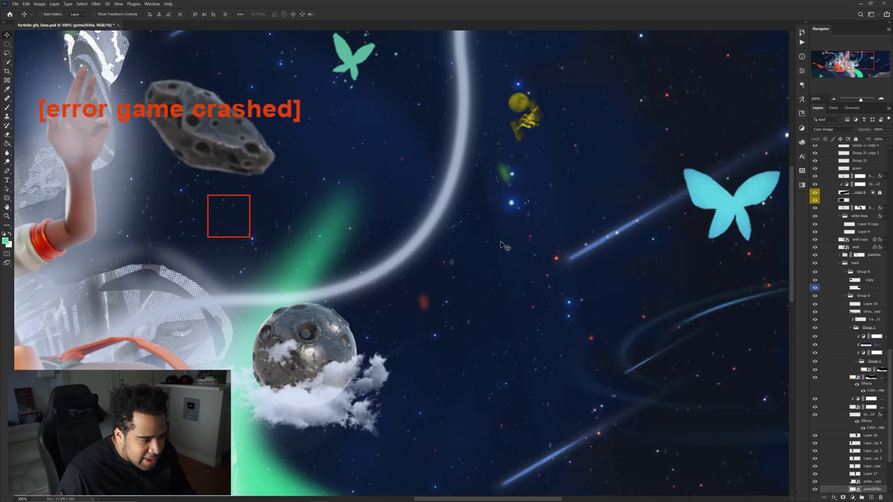
scroll(565, 222, "down", 3)
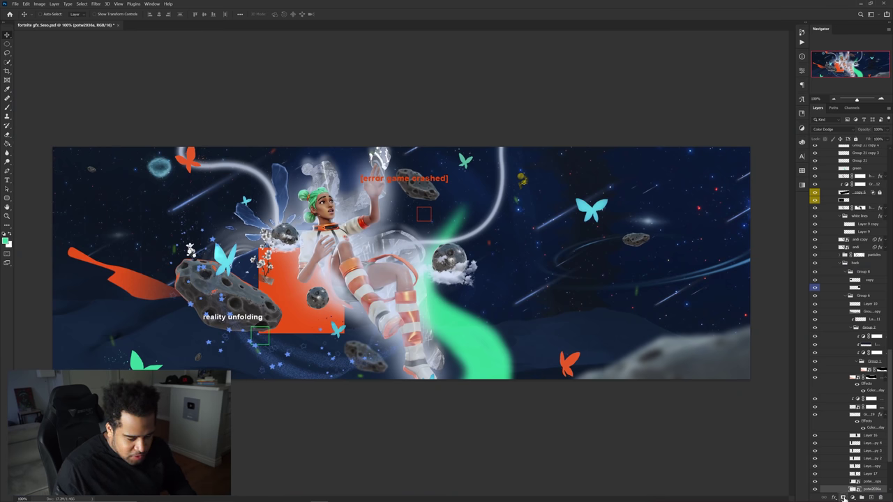
Step: Add a layer mask to the potw2036a star image and brush out its left part beside the white swirl
left_click(843, 498)
key("b")
left_click_drag(478, 197, 504, 197)
left_click_drag(494, 243, 510, 242)
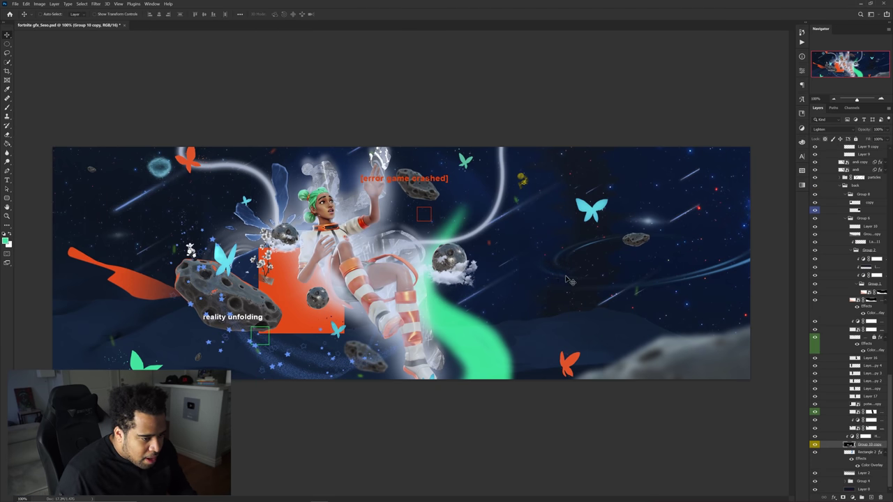
Step: Switch to full-screen view with menus and hide the adjustment layer tinting the oval nebula at the banner's upper left
left_click_drag(557, 279, 558, 279)
scroll(530, 273, "down", 1)
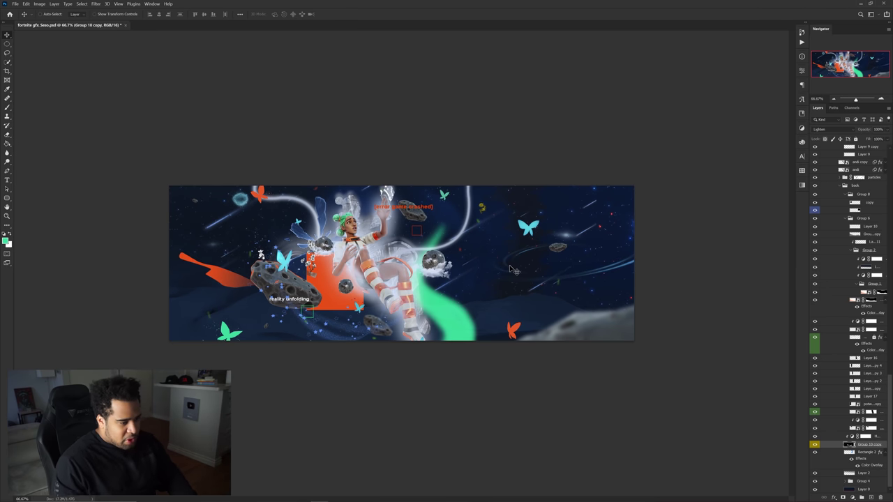
key("f")
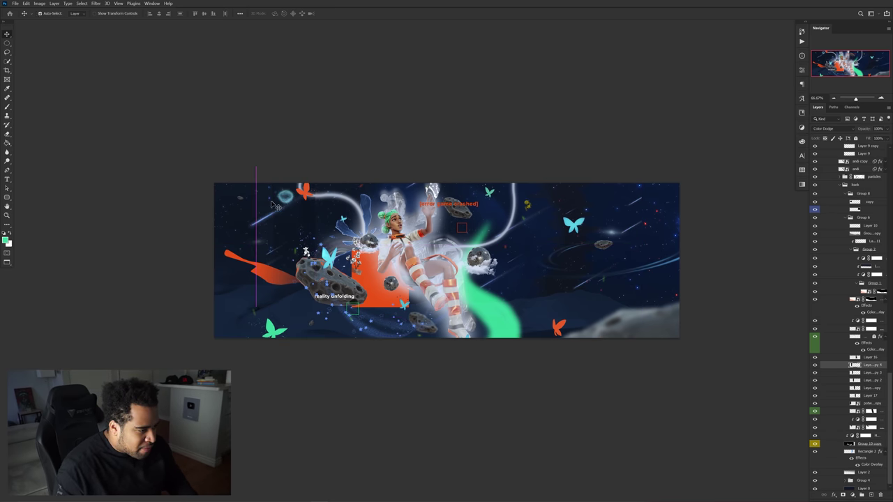
scroll(288, 204, "up", 4)
left_click_drag(290, 169, 396, 157)
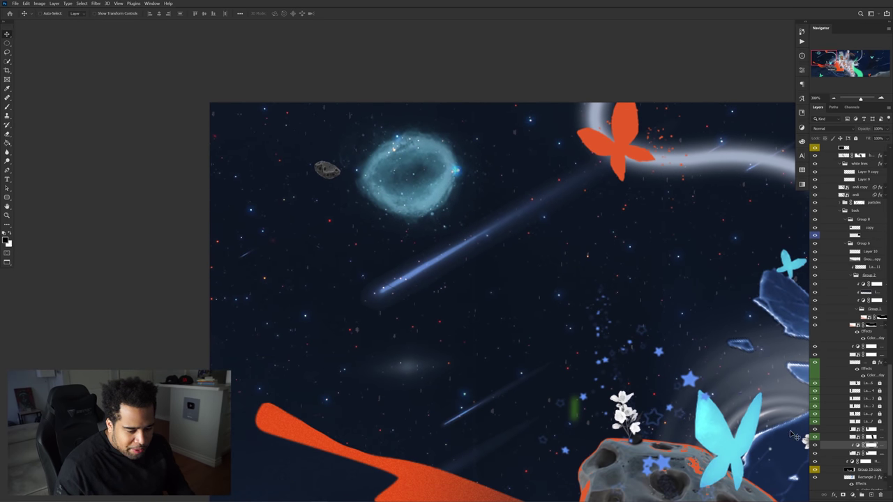
left_click(813, 446)
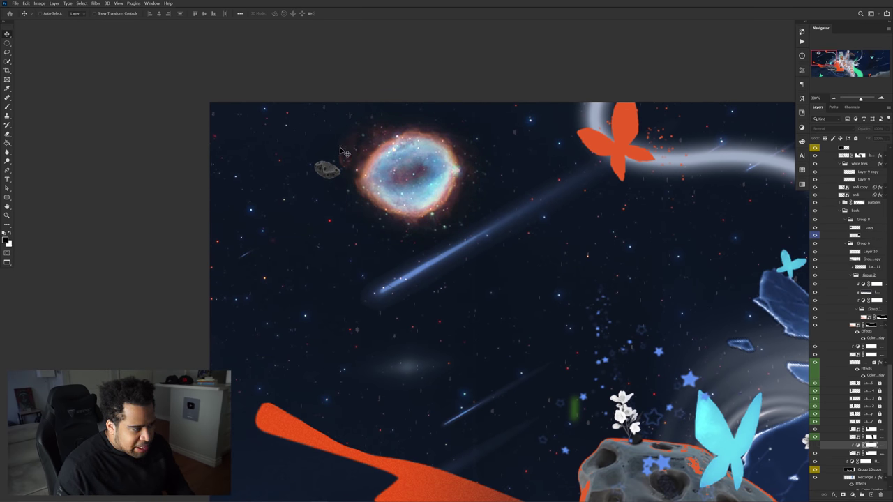
Step: Paint the second Gradient Map's mask to tint the ring's left arc and right end around the nebula orange
scroll(441, 181, "down", 5)
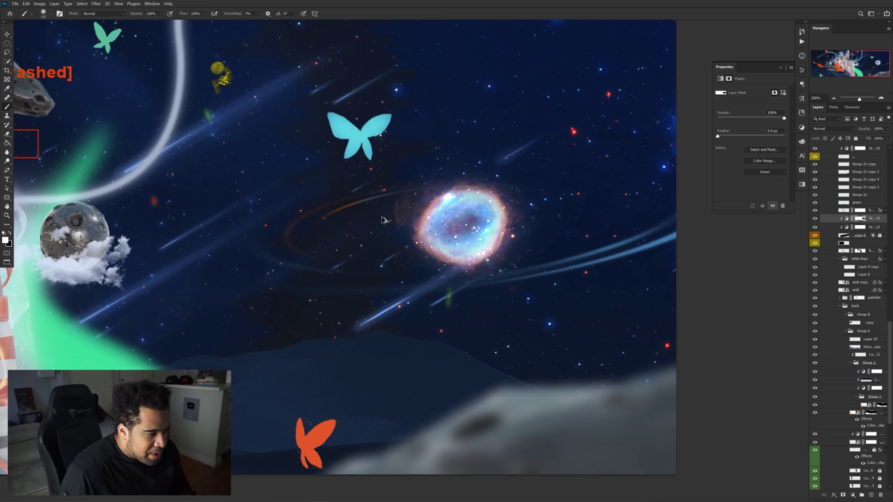
left_click_drag(376, 209, 409, 210)
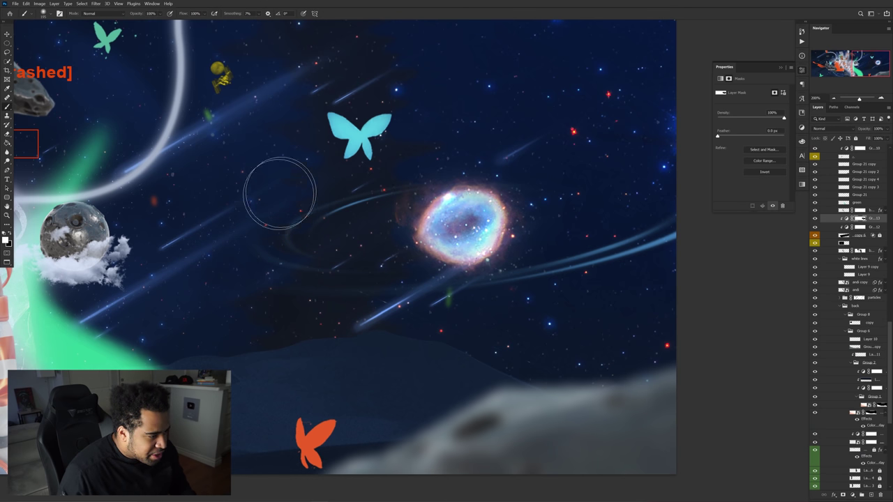
key("ctrl+z")
left_click_drag(334, 200, 307, 202)
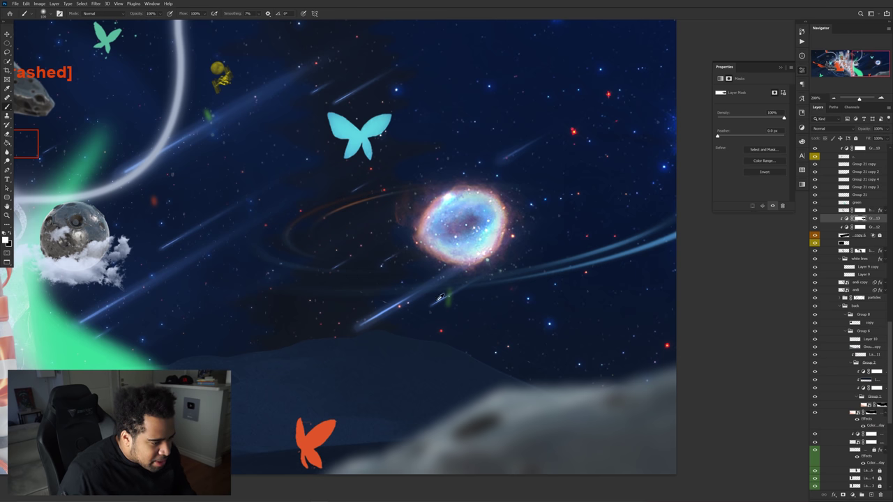
mouse_move(470, 310)
left_mouse_down()
mouse_move(644, 263)
mouse_move(671, 249)
mouse_move(523, 296)
mouse_move(673, 236)
left_mouse_up()
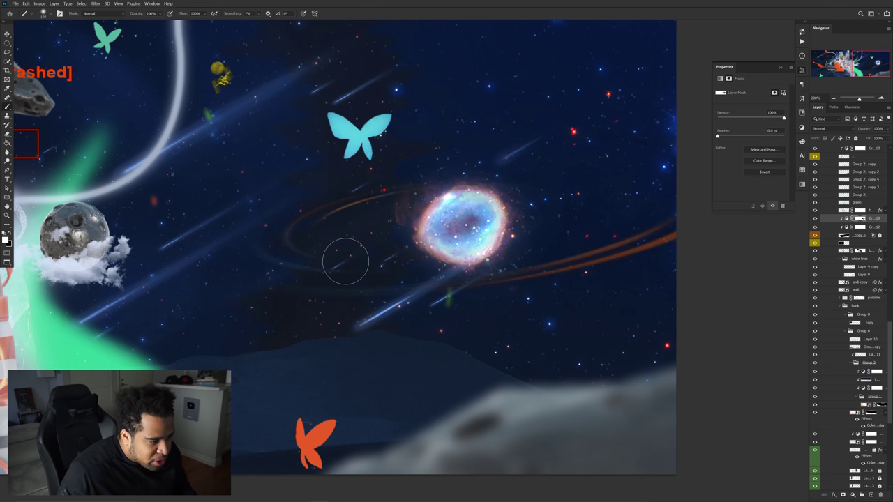
scroll(499, 251, "down", 3)
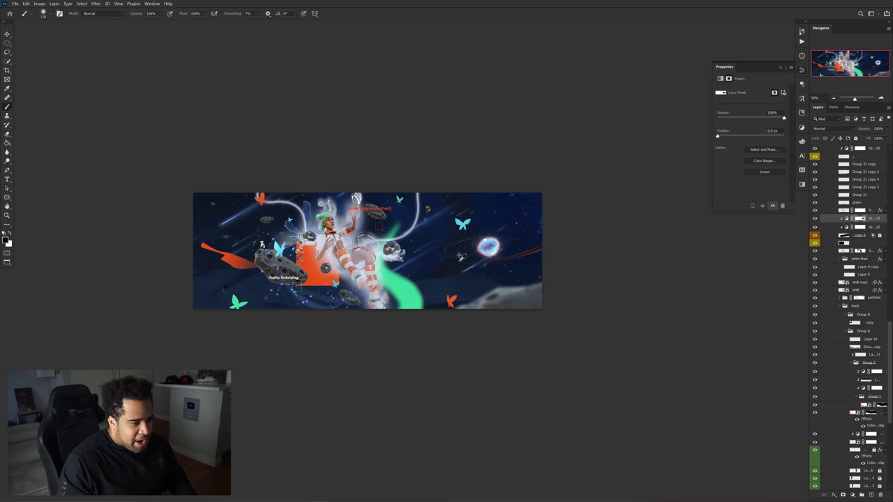
scroll(502, 255, "up", 2)
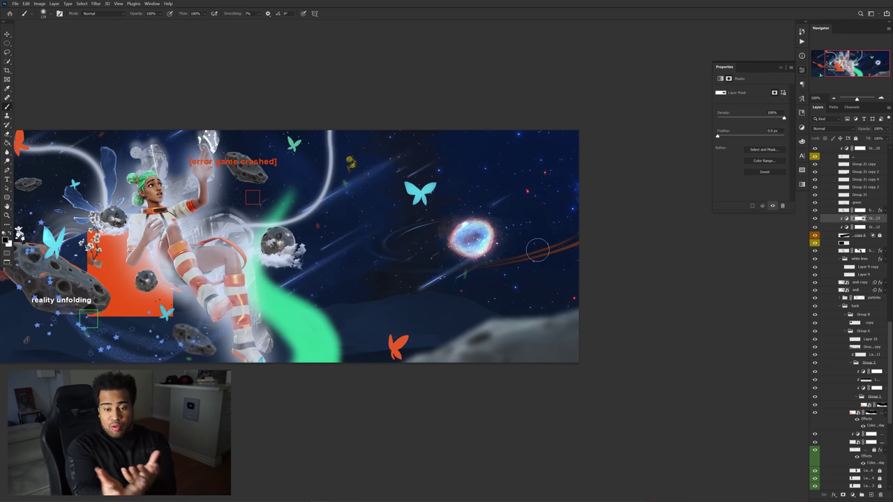
Step: Nudge the small asteroid above the flowers slightly to the left and collapse the layer properties
key("v")
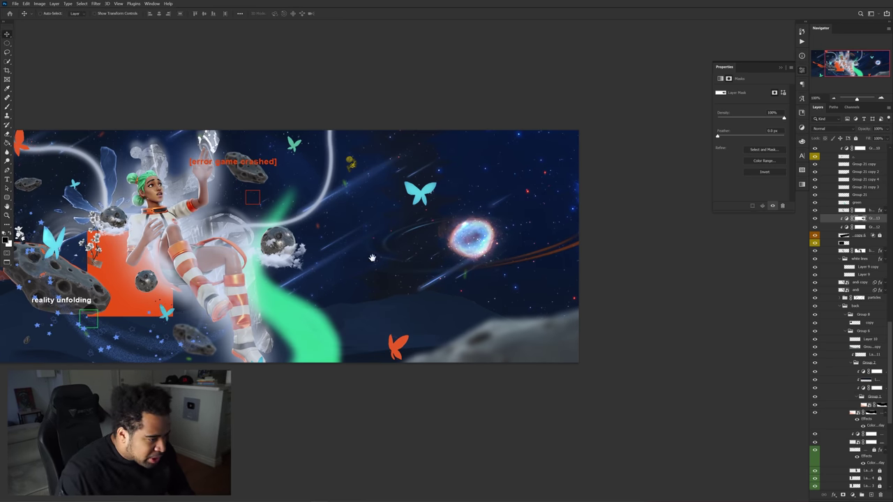
left_click_drag(371, 258, 528, 267)
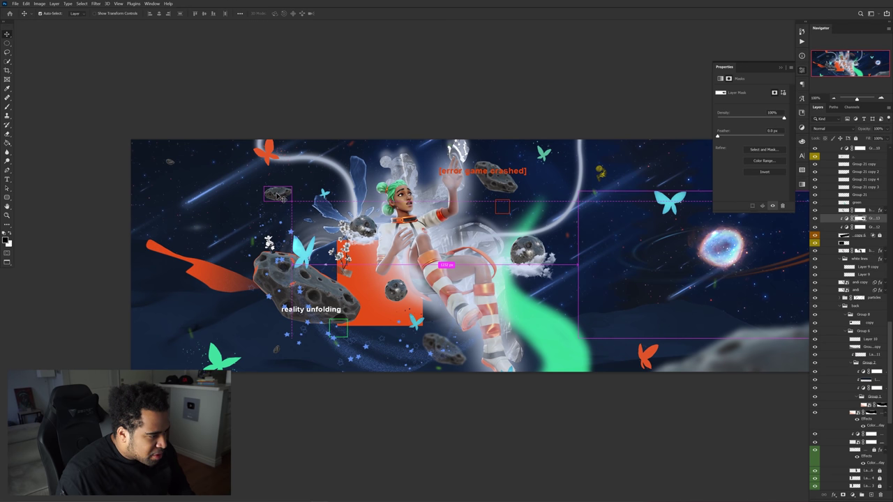
mouse_move(278, 196)
left_mouse_down()
mouse_move(268, 194)
mouse_move(291, 195)
left_mouse_up()
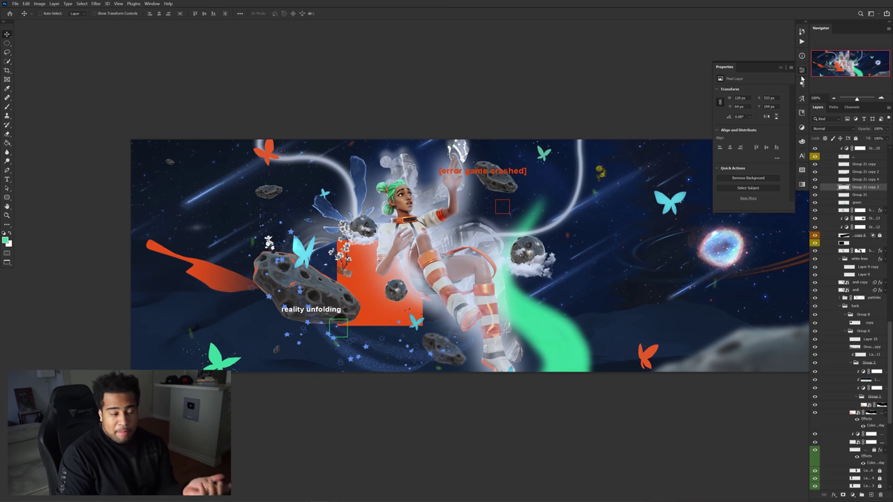
left_click(781, 67)
Step: Replace the captions' spaces with underscores, giving "[error_game_crashed]" and "reality_unfolding", and nudge the second caption
key("t")
left_click(540, 166)
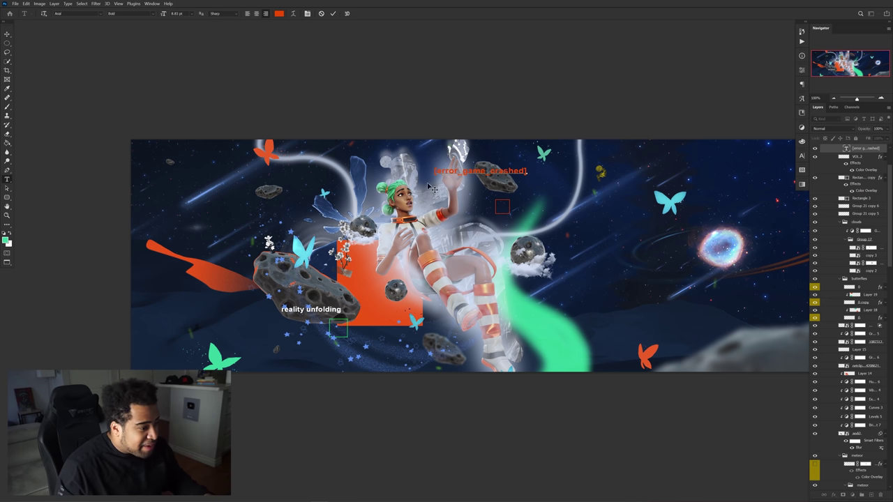
scroll(299, 306, "up", 2)
left_click(322, 310)
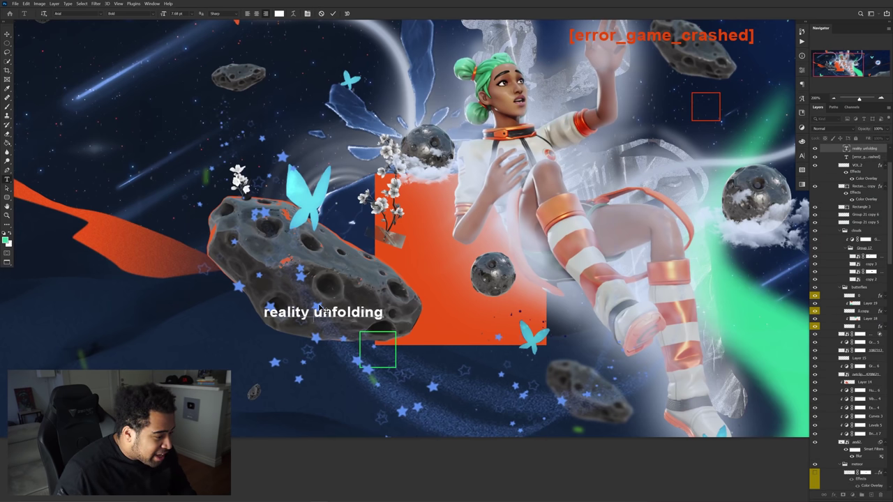
key("BackSpace")
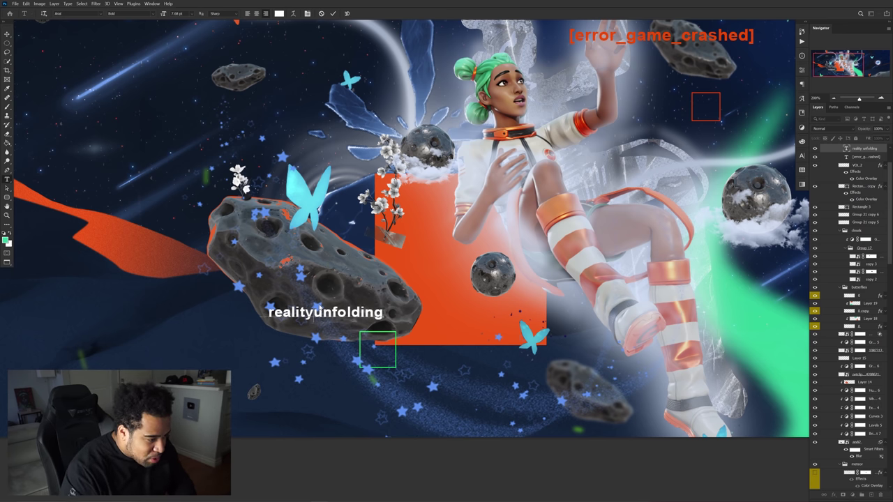
type("_")
key("ctrl+Return")
key("ctrl+0")
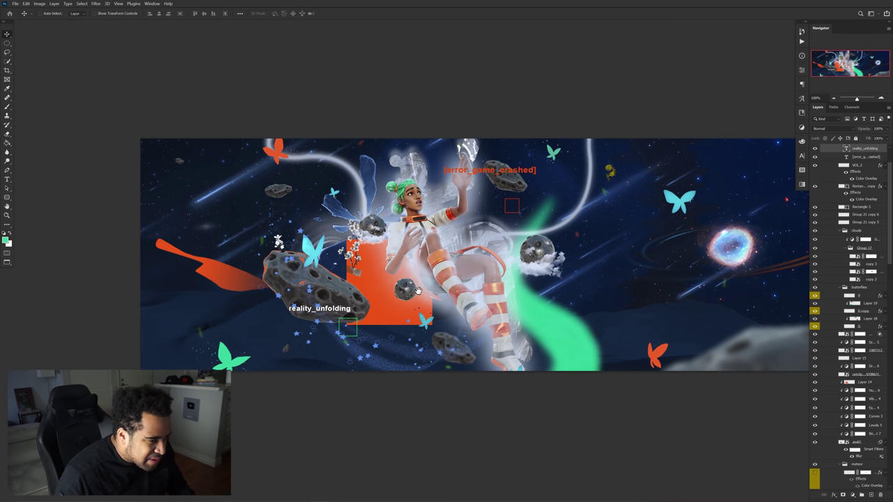
left_click_drag(418, 291, 301, 272)
left_click_drag(214, 293, 209, 295)
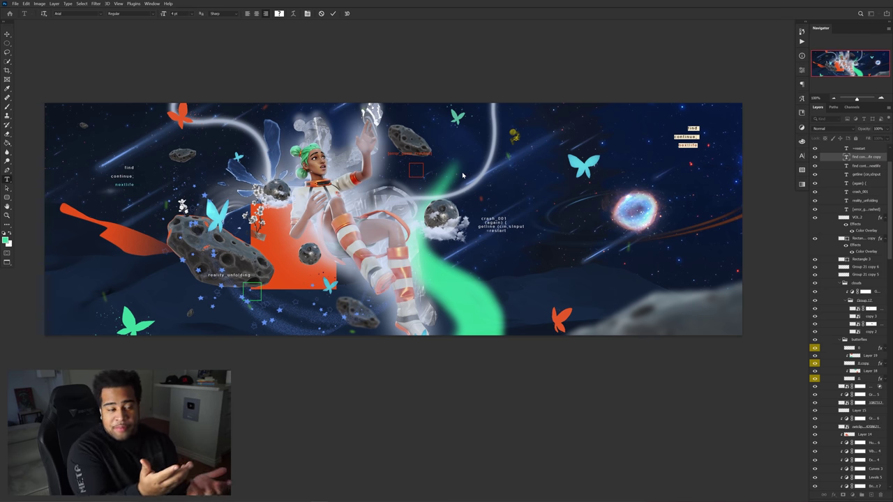
Step: Replace the text of the duplicated caption in the banner's upper-right corner with "good (luck){"
left_click(690, 136)
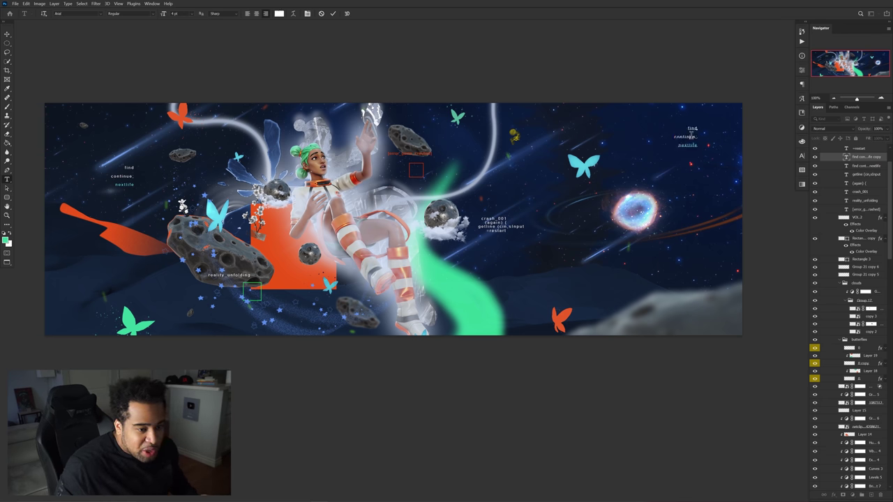
key("ctrl+a")
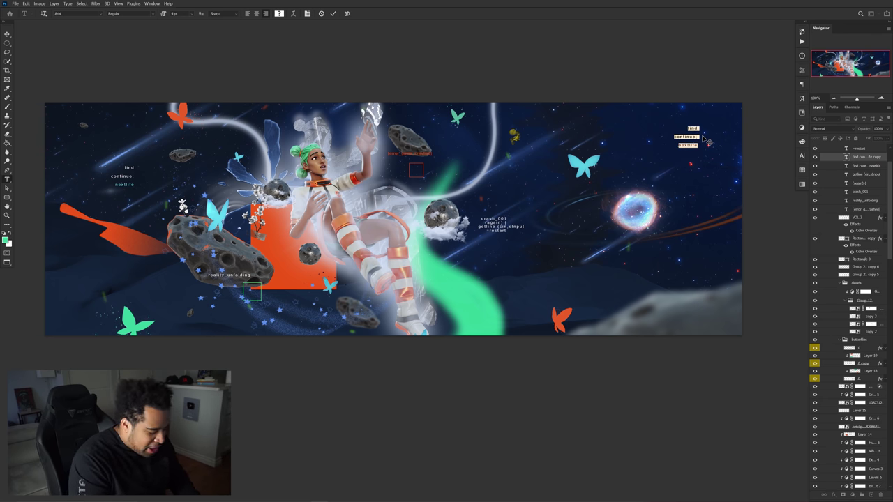
type("good")
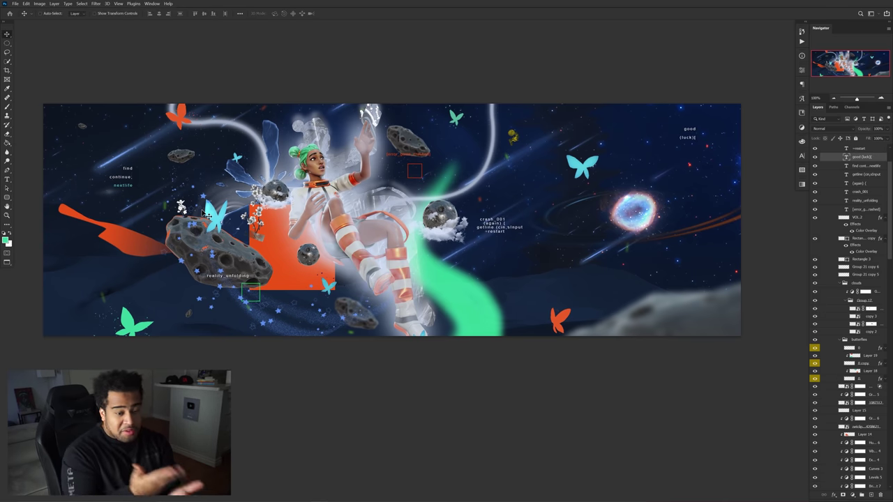
Step: Preview the whole banner in full-screen mode without the interface
key("f")
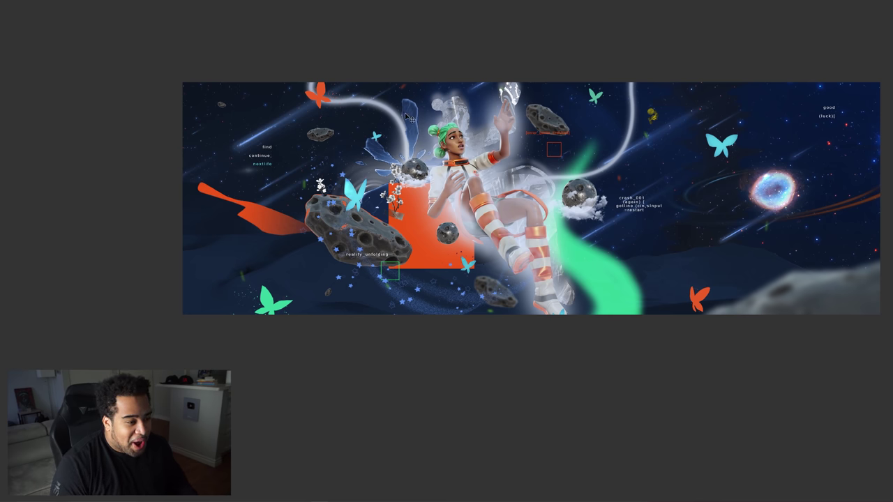
left_click_drag(409, 118, 350, 121)
key("f")
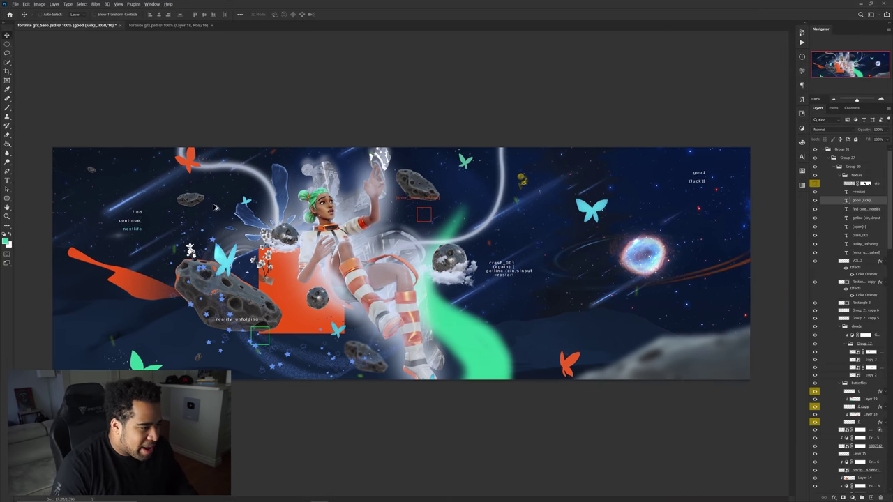
Step: Nudge the blue glass shards around the meteor beside the character and soften them with a Gaussian Blur
scroll(215, 208, "up", 3)
left_click_drag(343, 251, 318, 245)
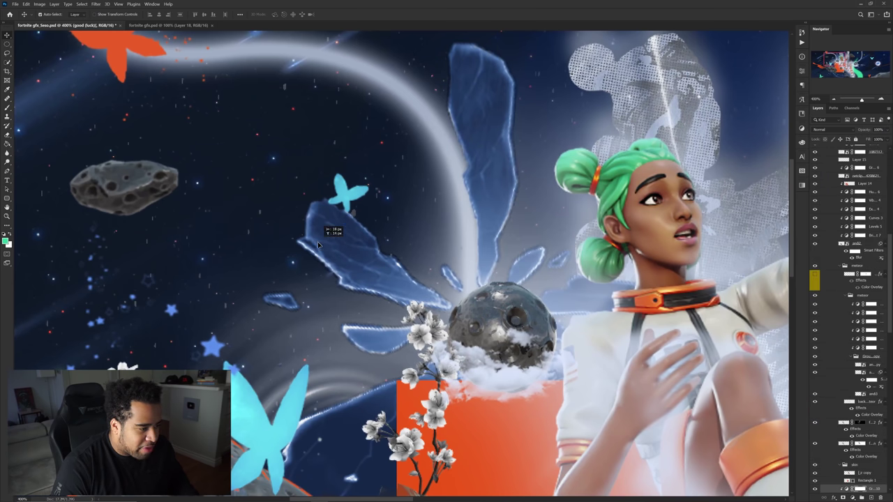
left_click_drag(478, 64, 429, 144)
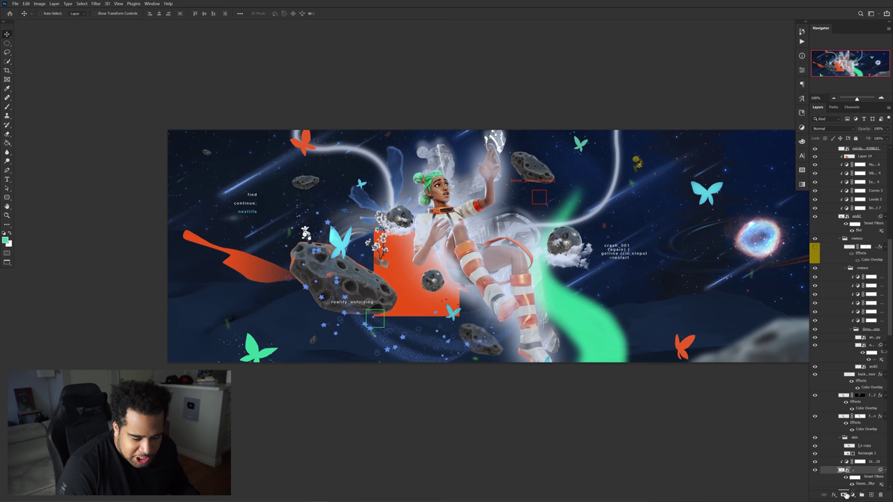
Step: Add a layer mask to the blurred shards layer and brush on it with a soft round brush
left_click(844, 495)
key("b")
scroll(384, 161, "up", 3)
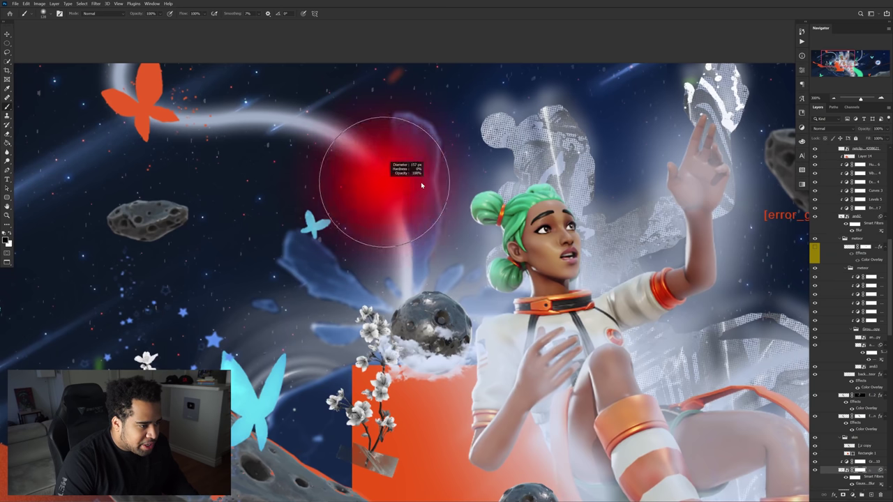
key("ctrl+z")
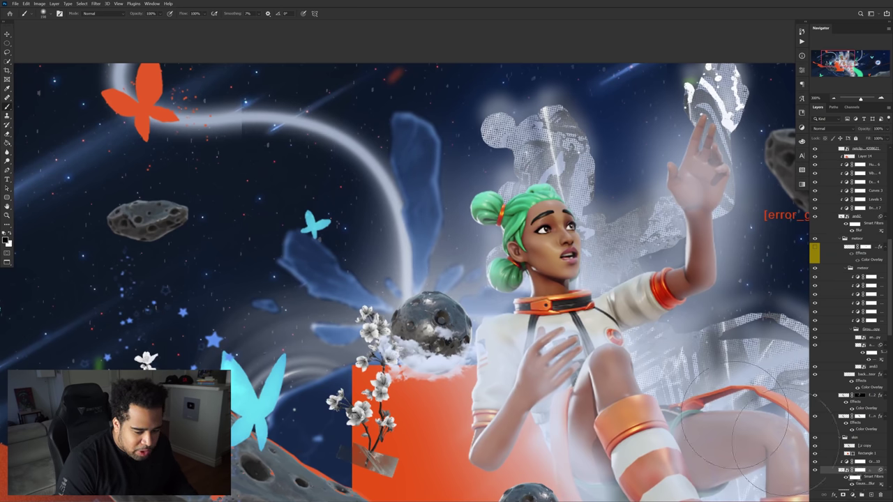
left_click_drag(426, 231, 399, 234)
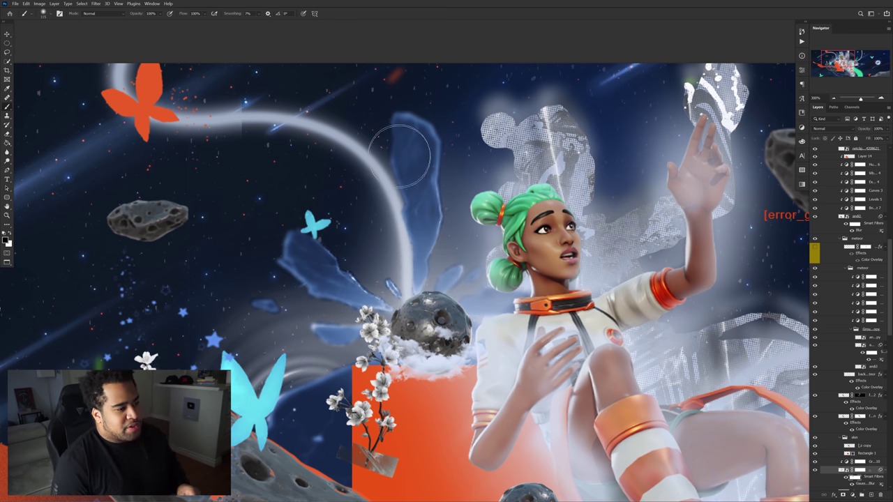
key("x")
Step: Tone down the character's colours with a Camera Raw filter, setting Vibrance to -2 and Saturation to -18
key("v")
scroll(407, 158, "down", 3)
left_click_drag(519, 201, 549, 189)
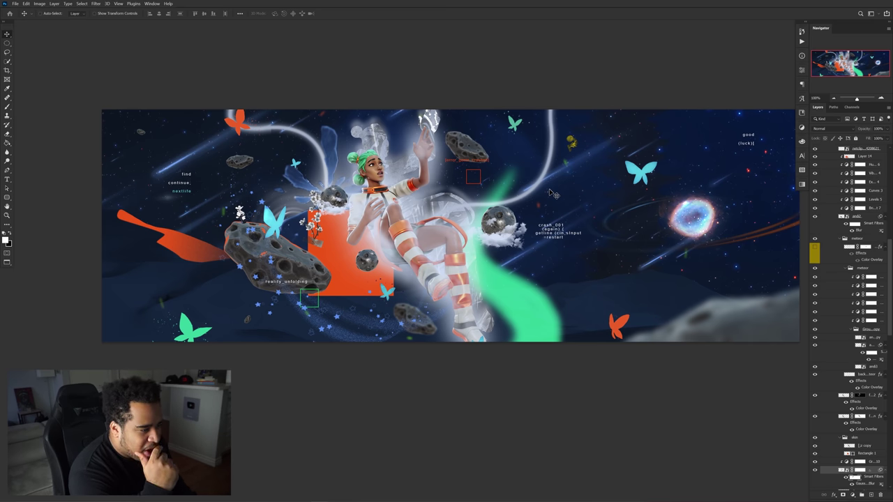
left_click_drag(374, 166, 372, 161)
scroll(372, 162, "up", 5)
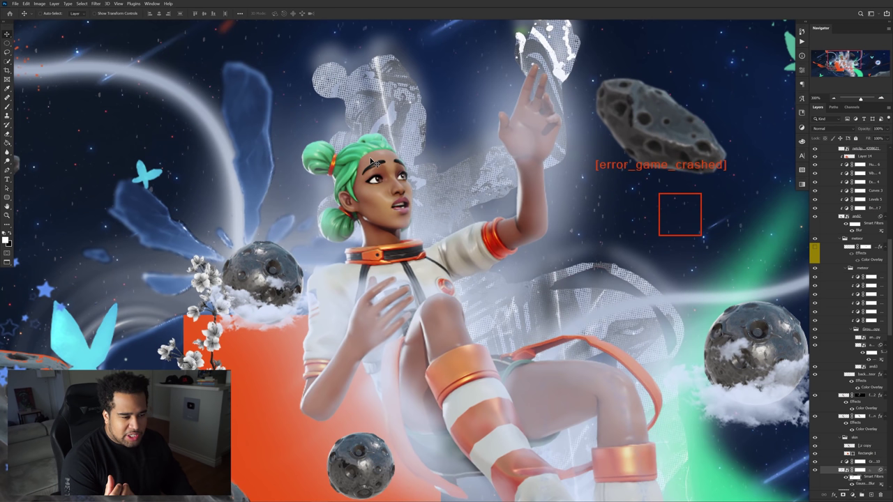
scroll(370, 165, "down", 3)
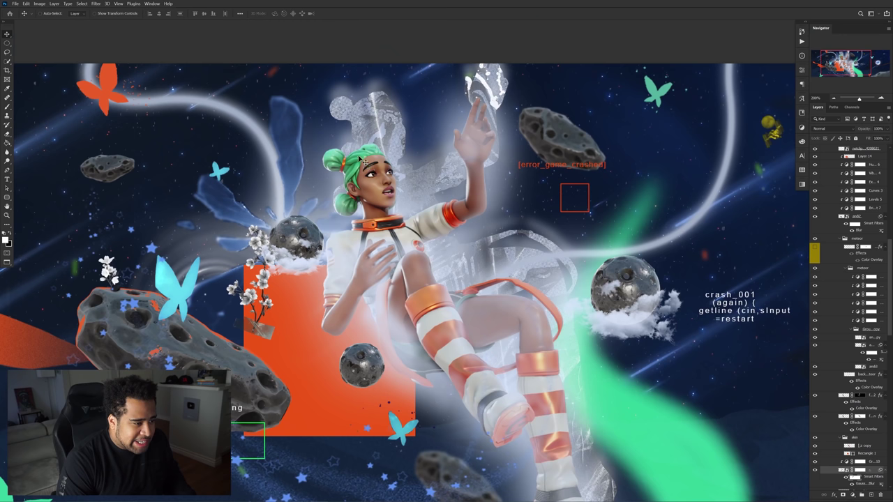
key("ctrl+shift+a")
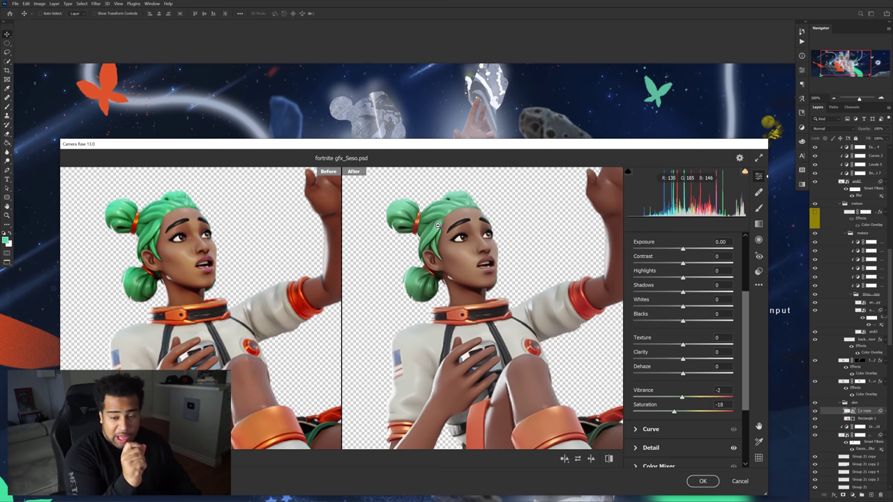
scroll(664, 359, "down", 3)
left_click(653, 363)
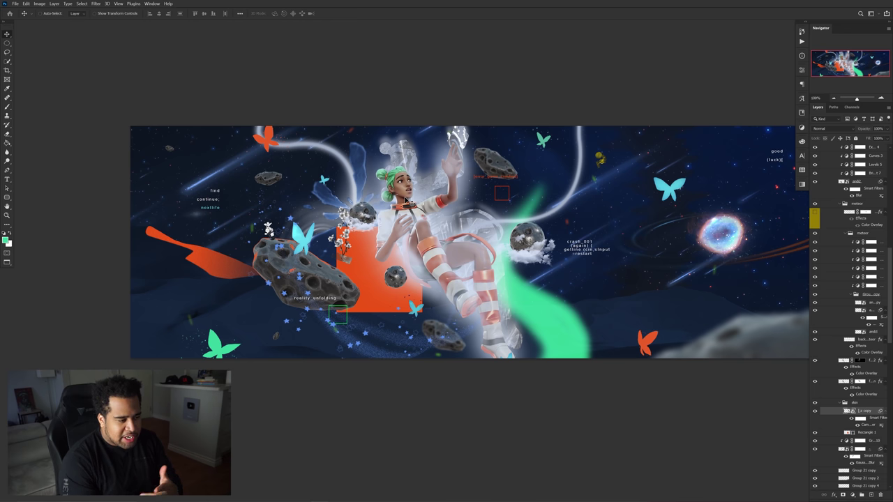
Step: Add a new layer at the top of Group 27 and paint soft light around the character with the Brush tool
scroll(845, 190, "up", 5)
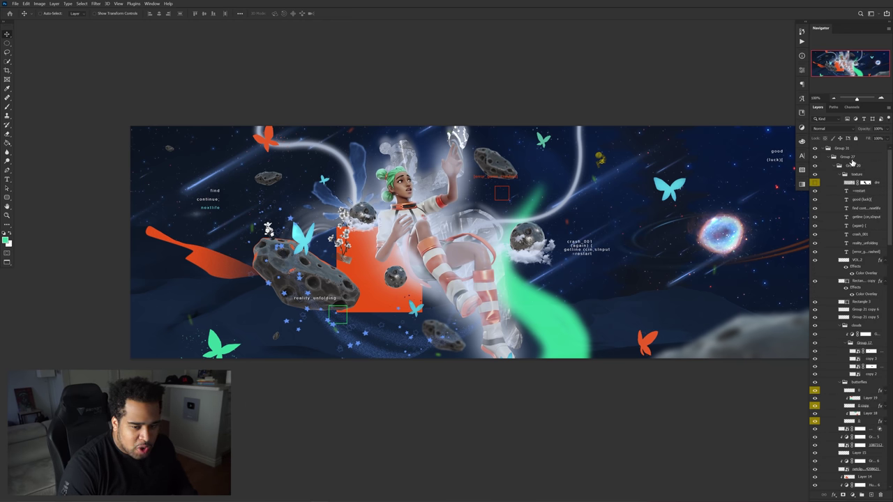
left_click(851, 160)
left_click(872, 494)
key("b")
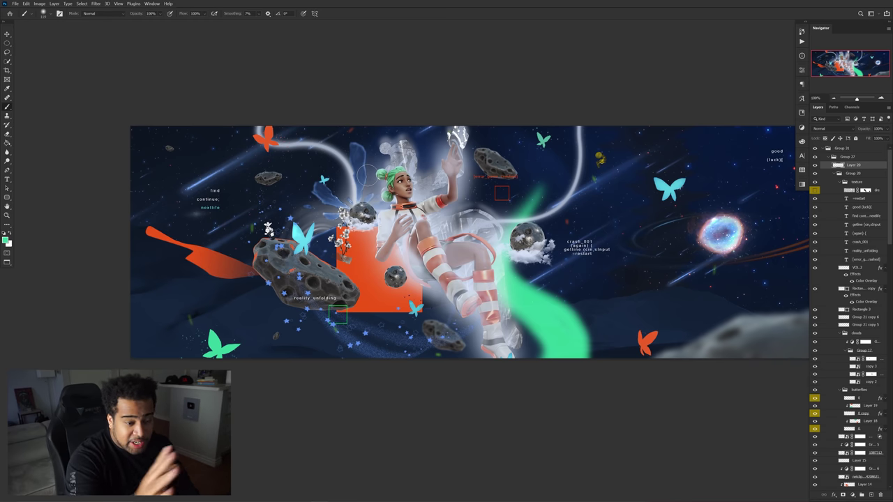
left_click_drag(439, 212, 478, 198)
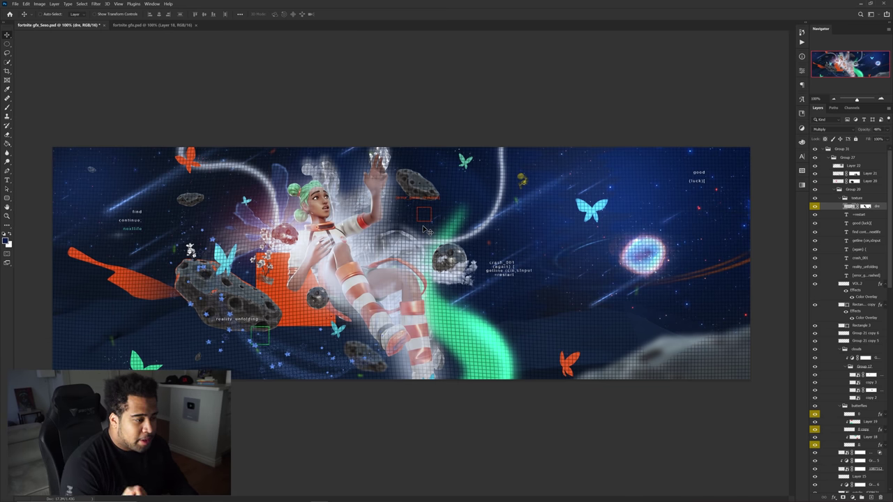
Step: Compare the banner with the grid texture hidden and shown, and glance at the other open banner document
left_click(814, 208)
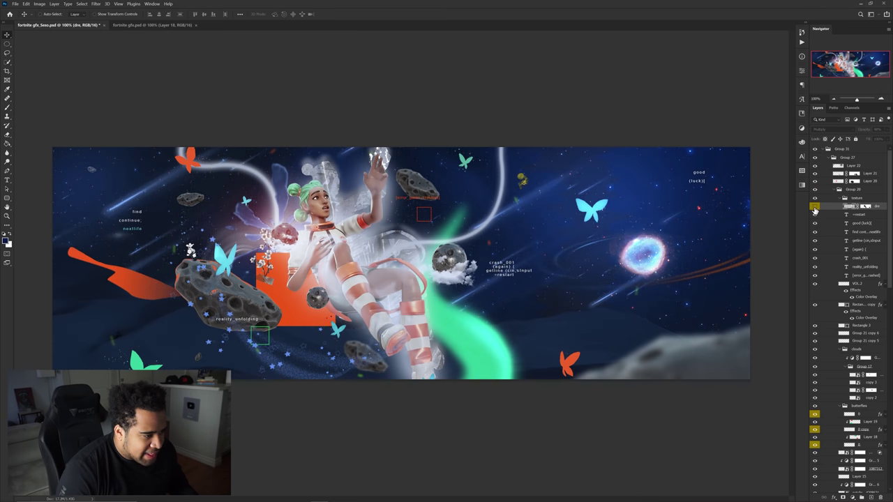
left_click(814, 207)
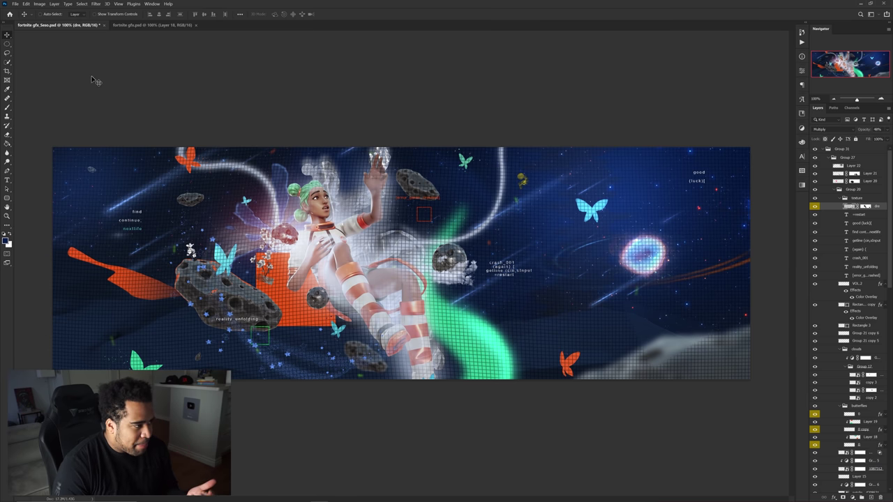
left_click(132, 26)
left_click(90, 26)
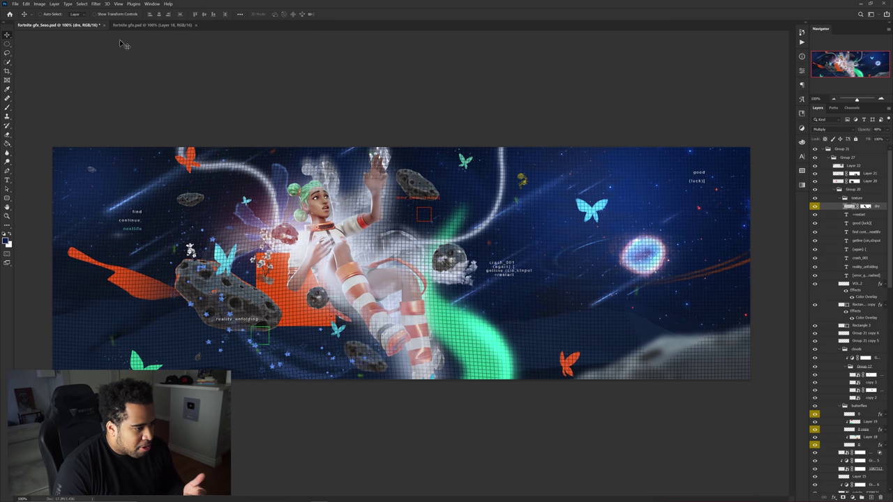
Step: Select several thin horizontal strips of the grid texture scattered across the banner with the Rectangular Marquee tool
key("m")
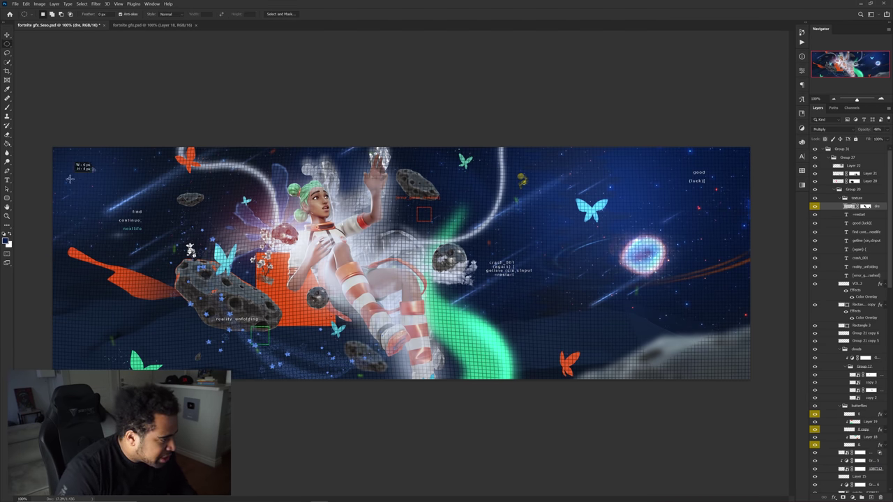
left_click_drag(68, 177, 187, 199)
right_click(7, 44)
left_click(41, 44)
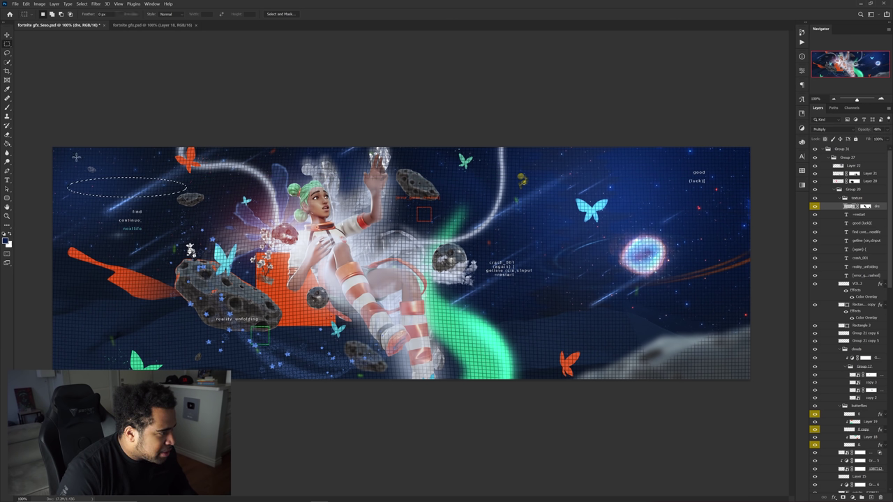
left_click_drag(62, 164, 209, 173)
left_click_drag(143, 183, 233, 188)
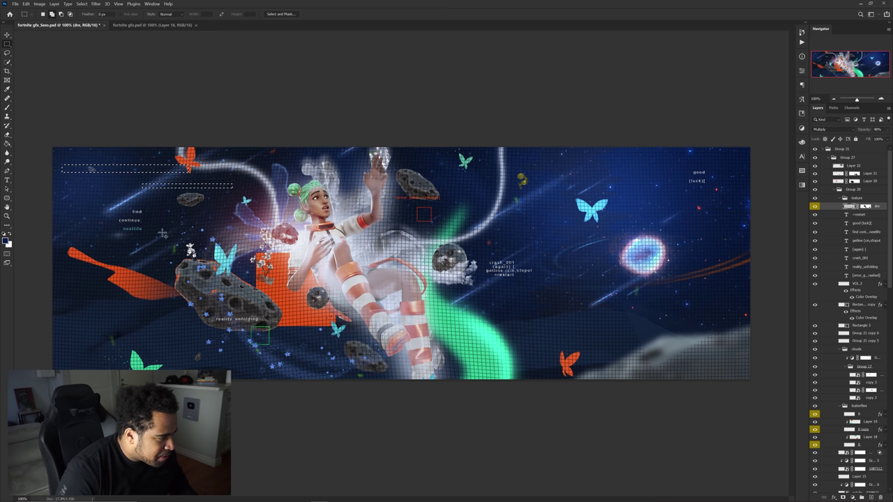
left_click_drag(115, 293, 169, 297)
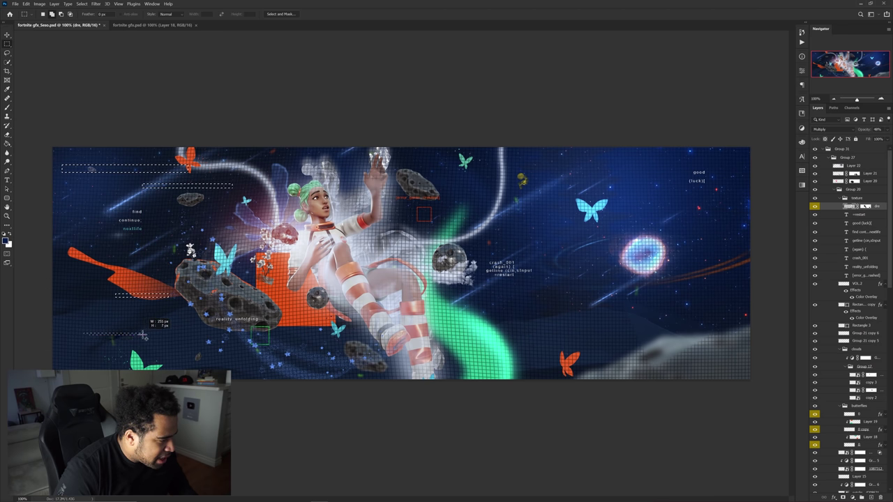
left_click_drag(144, 333, 83, 336)
left_click_drag(296, 344, 382, 346)
left_click_drag(399, 231, 470, 234)
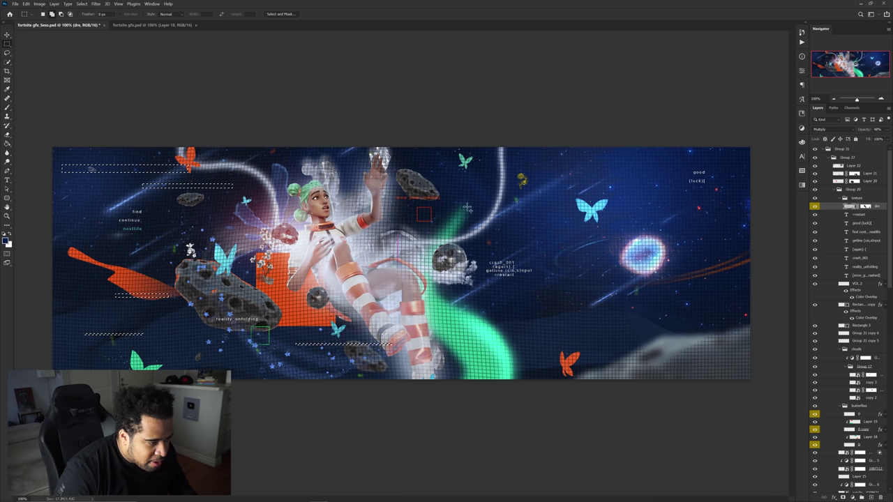
left_click_drag(419, 168, 465, 171)
Step: Copy the selected grid strips to a new layer and hide the full grid texture
right_click(496, 180)
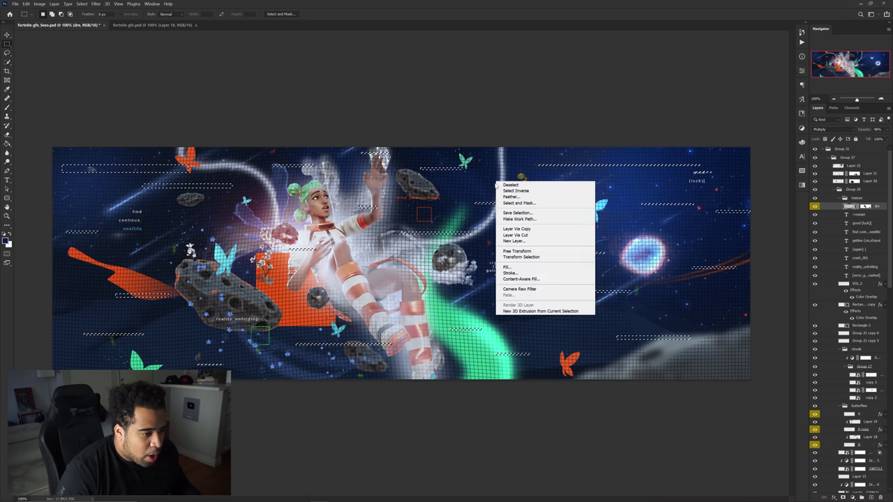
left_click(517, 229)
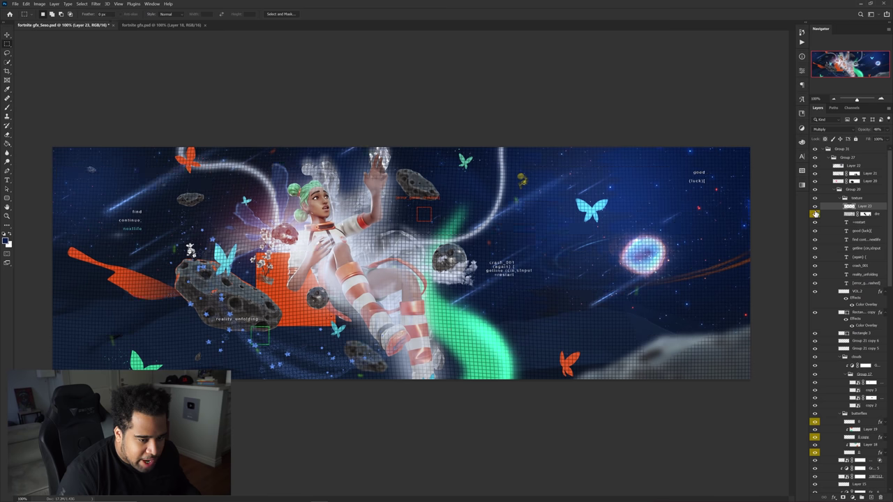
key("v")
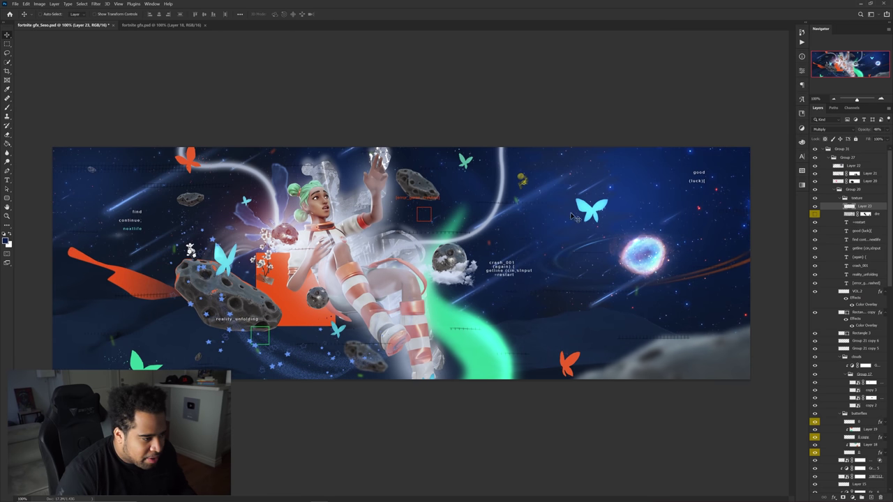
Step: Set the blend mode of the grid strips layer to Divide
scroll(153, 168, "up", 2)
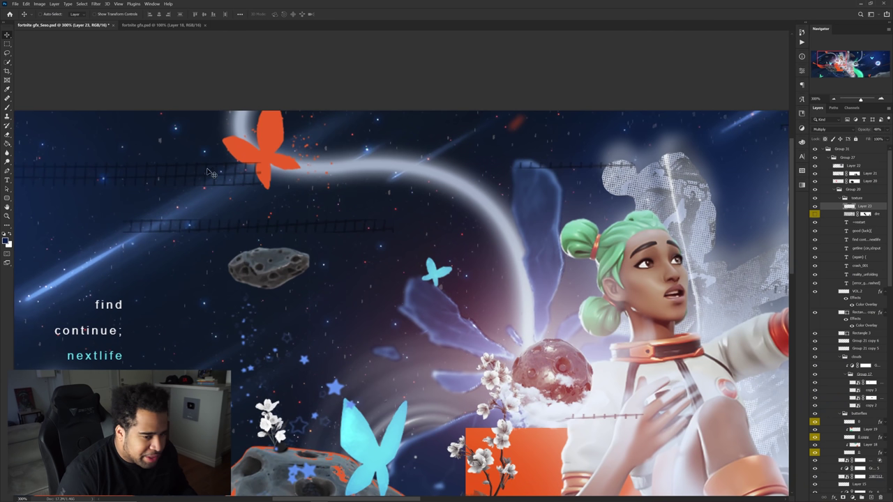
left_click(823, 130)
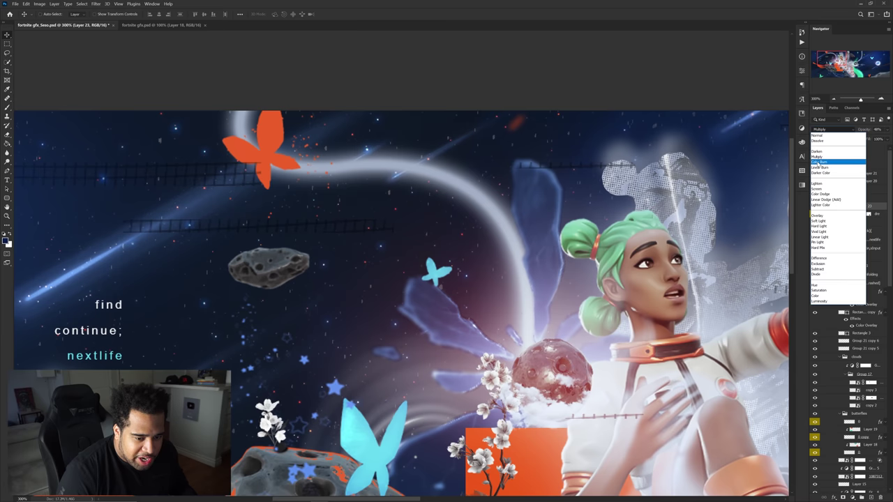
left_click(823, 276)
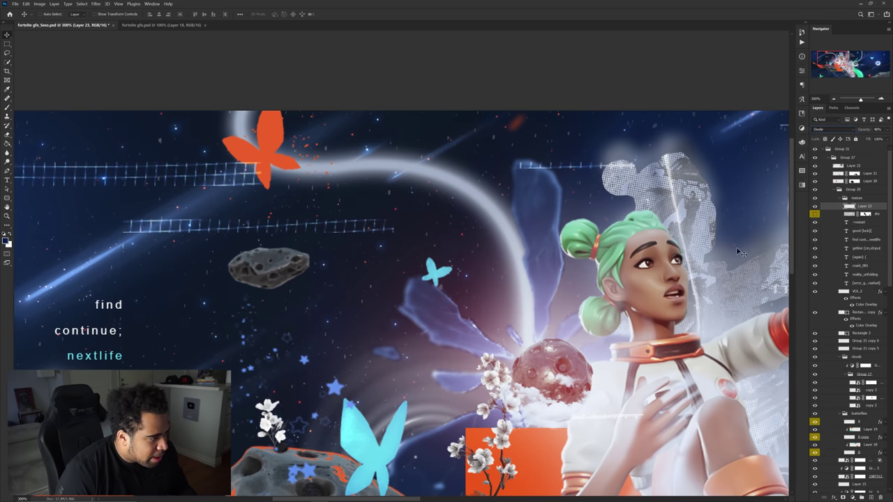
key("ctrl+minus")
key("ctrl+minus")
key("ctrl+minus")
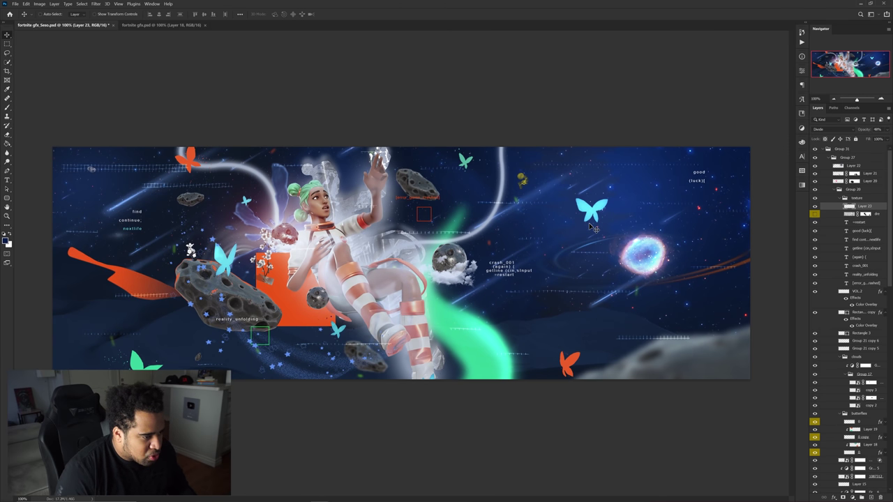
Step: Add a layer mask to the grid strips and fade parts of them out with a soft black brush
key("ctrl+plus")
key("ctrl+plus")
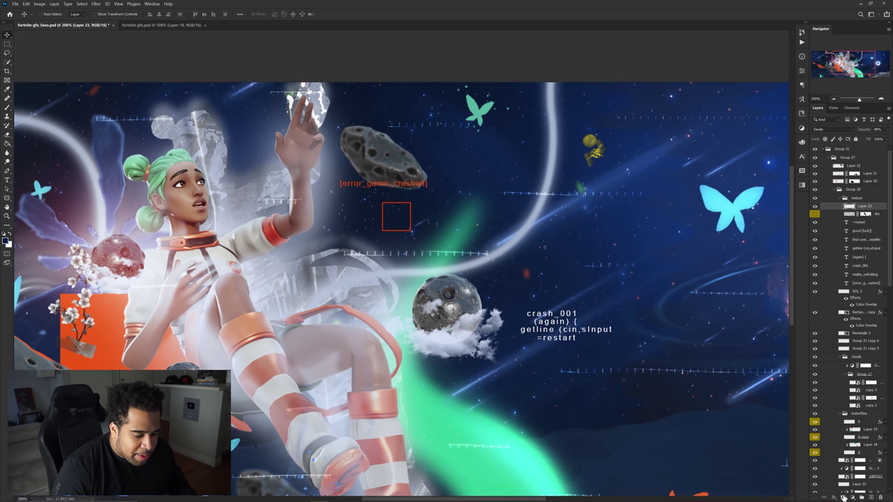
left_click(864, 207)
key("b")
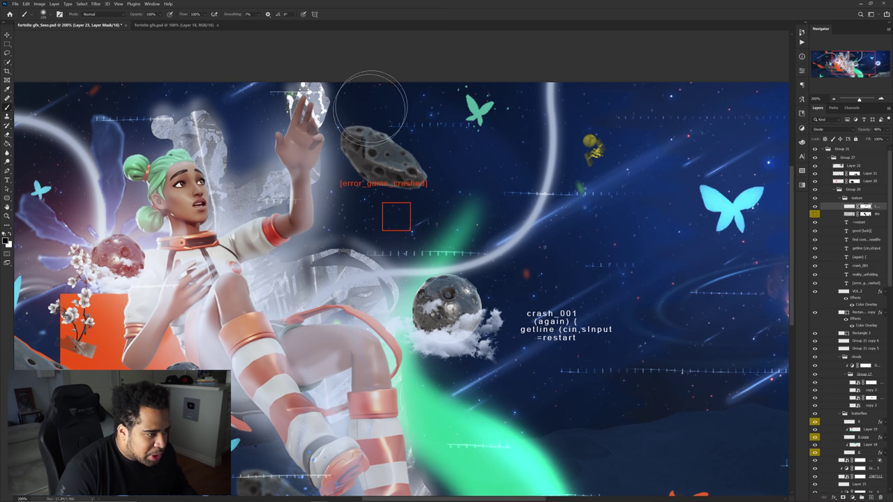
scroll(370, 112, "right", 5)
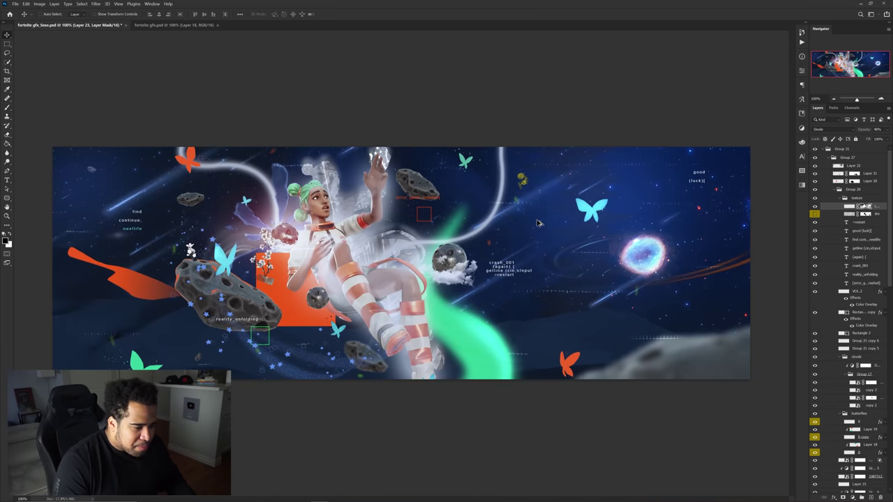
Step: Inspect the masked grid strips up close and review the whole banner in full-screen mode
scroll(536, 220, "up", 1)
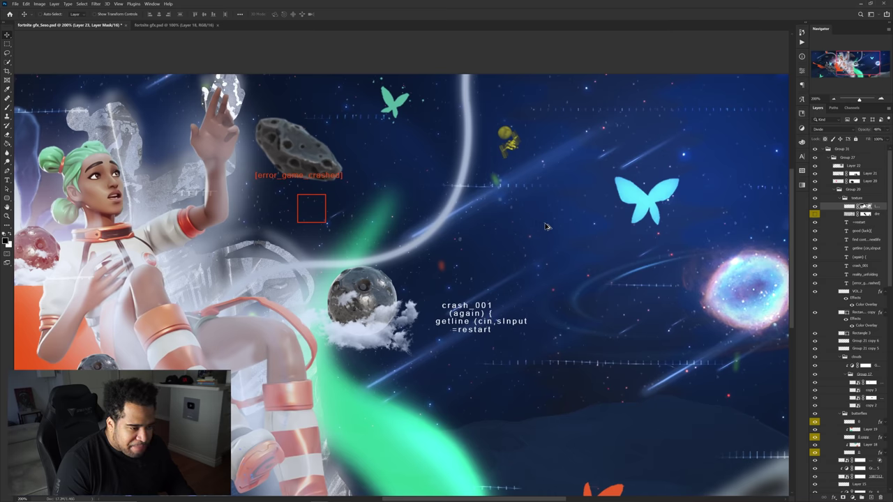
scroll(547, 226, "down", 2)
scroll(471, 224, "up", 1)
scroll(471, 223, "down", 1)
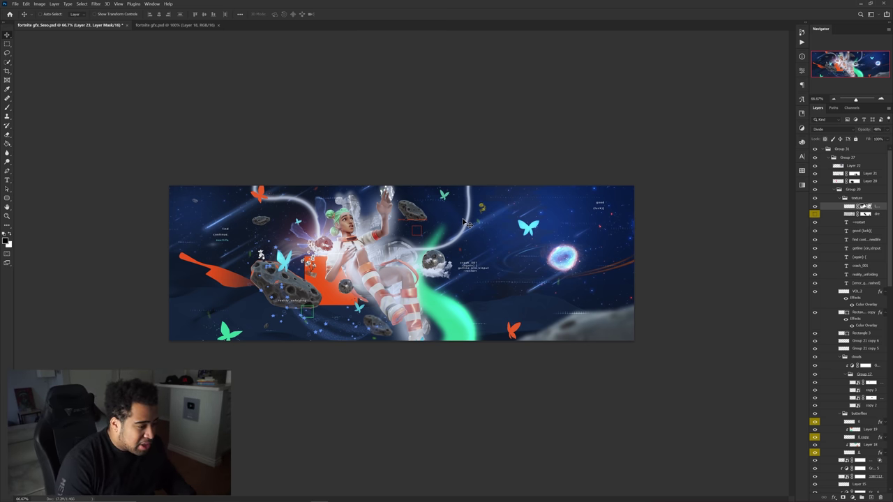
key("f")
key("f")
scroll(592, 164, "up", 4)
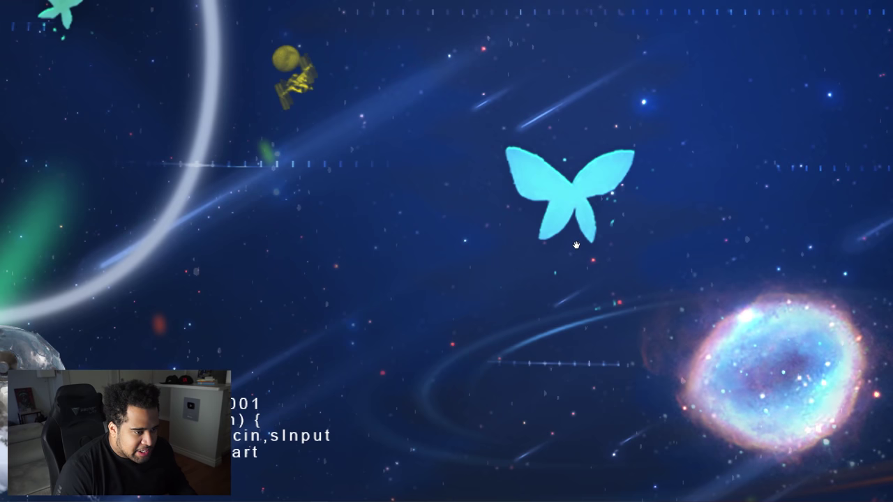
scroll(545, 169, "down", 6)
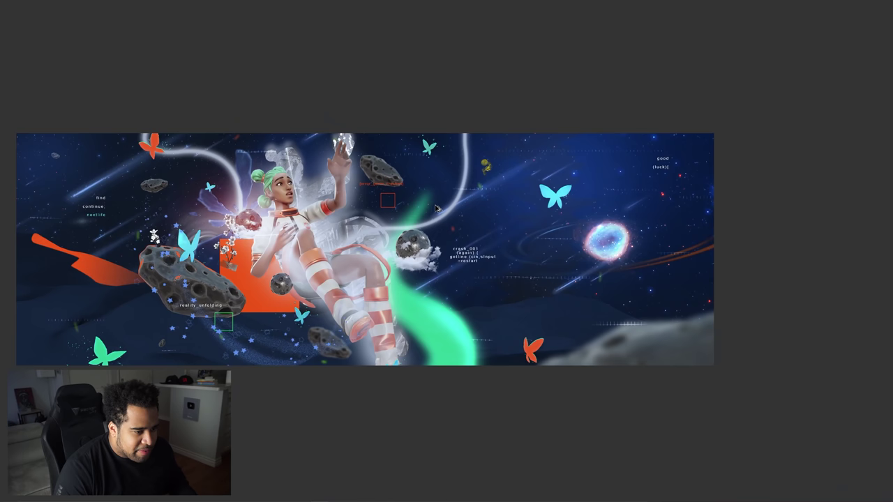
Step: Merge a copy of the banner into a smart object above the artwork groups and shift its colours towards teal with the Camera Raw Filter
key("f")
key("ctrl+plus")
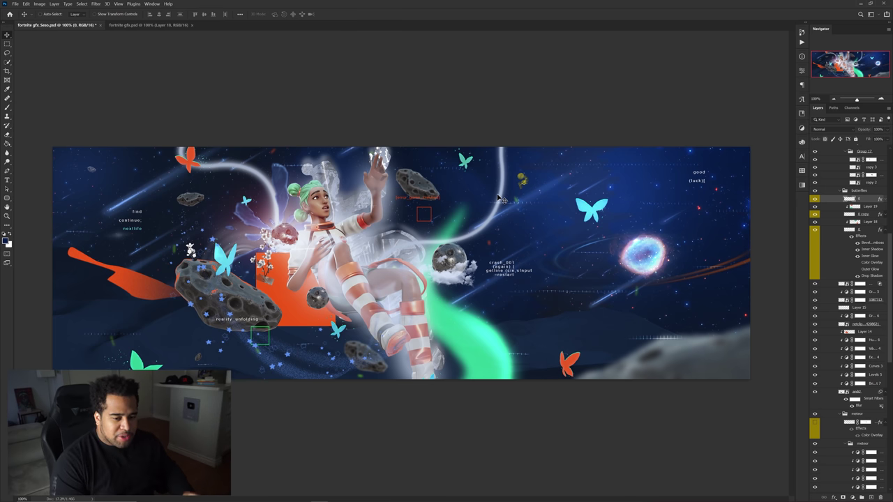
scroll(852, 221, "up", 5)
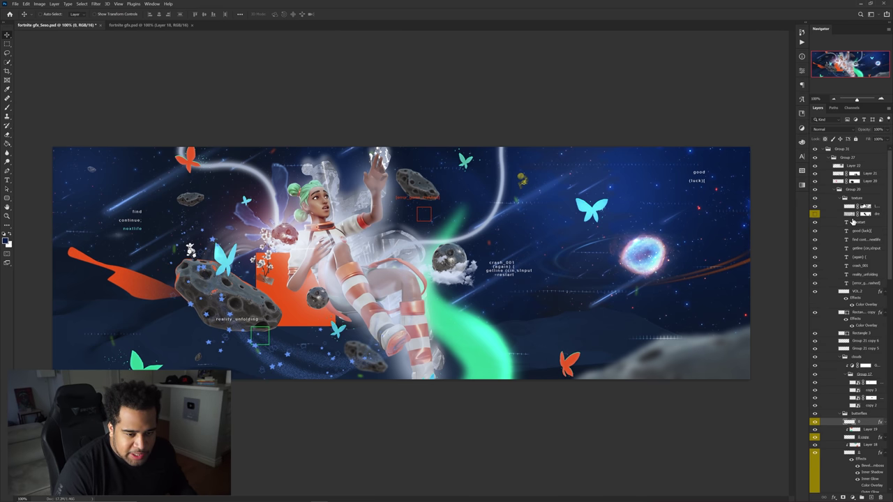
left_click(857, 160)
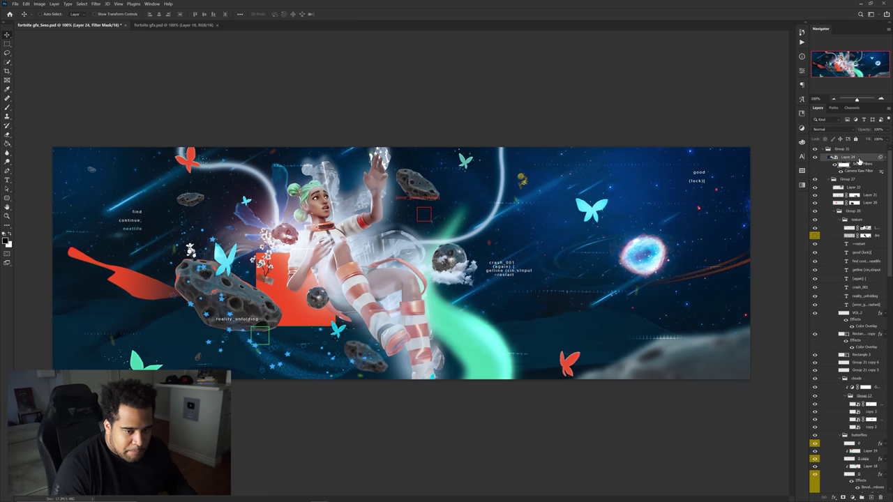
Step: Select thin rectangular slices across the captions, eye, raised hand and red square, and offset copies of them on a new layer as glitches
key("m")
left_click_drag(115, 193, 196, 218)
scroll(99, 192, "up", 2)
left_click_drag(430, 383, 348, 336)
left_click_drag(273, 324, 299, 326)
left_click_drag(586, 412, 413, 397)
left_click_drag(648, 201, 558, 241)
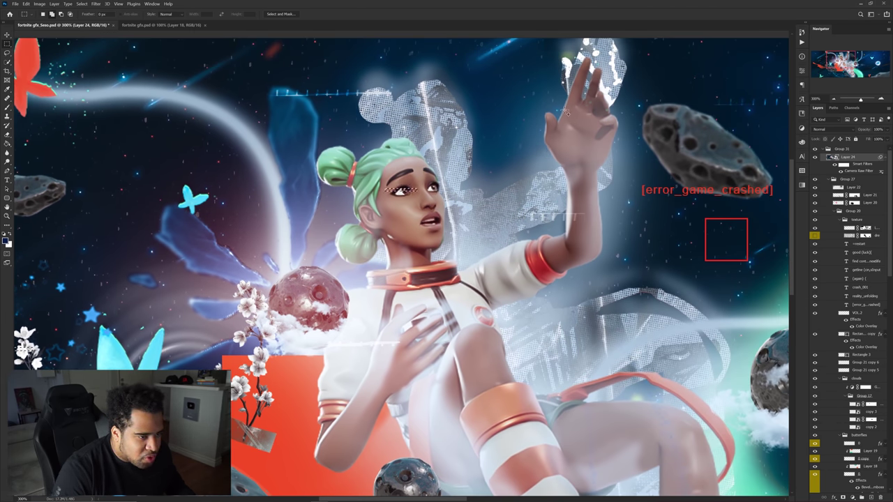
left_click_drag(604, 110, 451, 137)
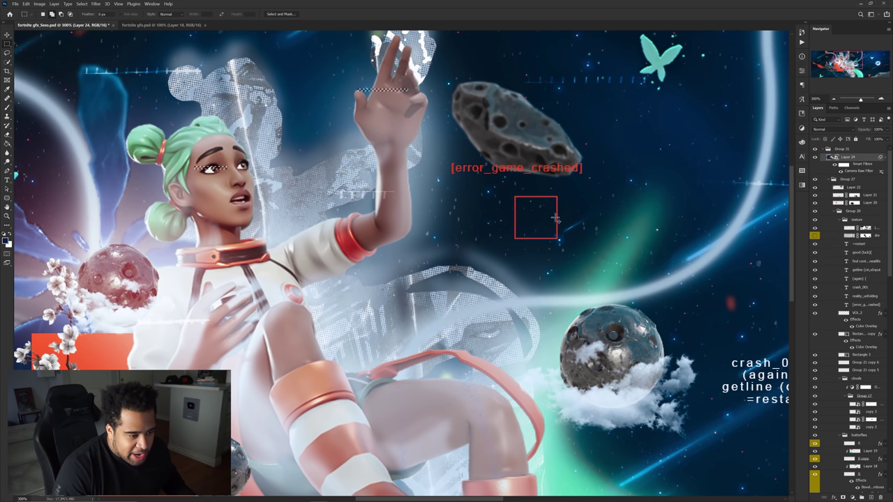
left_click_drag(545, 214, 581, 219)
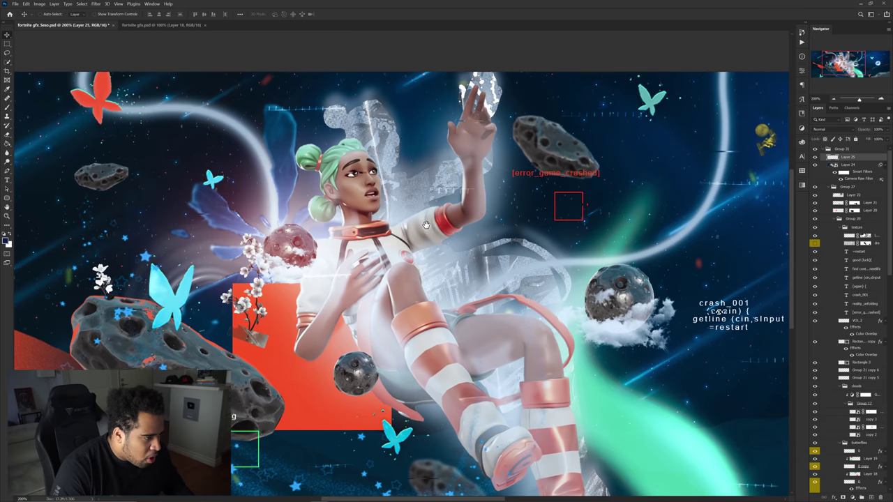
Step: Compare the banner with the glitch slices layer hidden and shown, and inspect the slices on the character's face and hand up close
left_click_drag(426, 224, 627, 212)
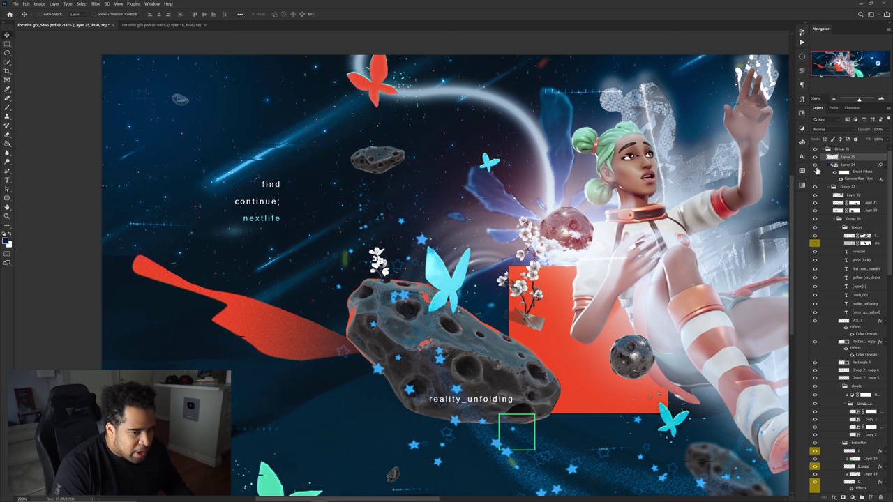
left_click(816, 159)
left_click(816, 158)
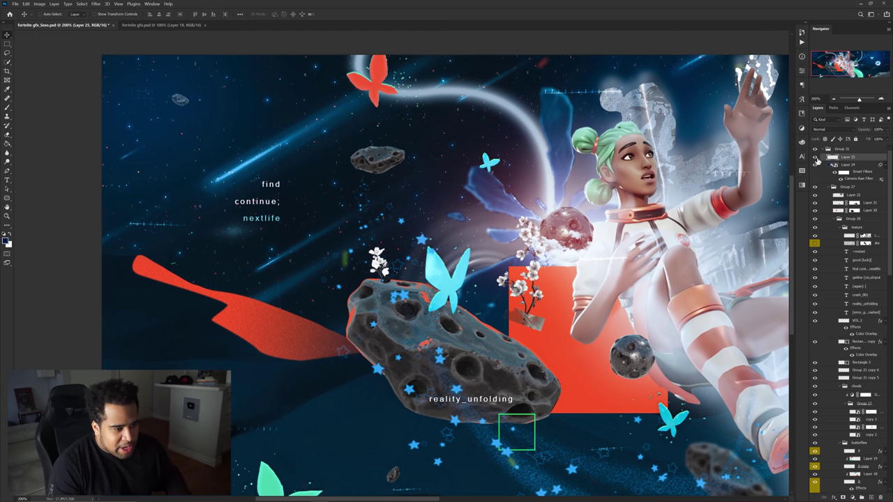
key("ctrl+minus")
scroll(334, 191, "up", 2)
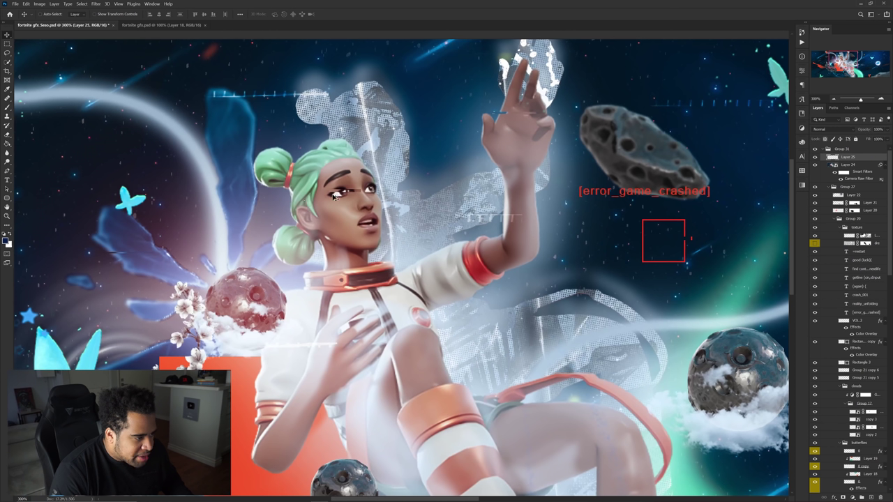
scroll(557, 217, "down", 2)
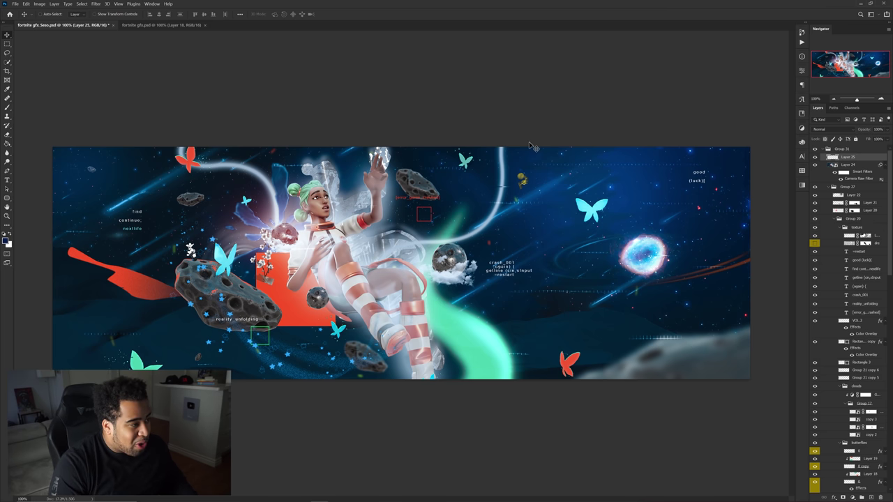
Step: Compare the redesigned banner with the artist's original by switching repeatedly between fortnite gfx_Seso.psd and fortnite gfx.psd
left_click(142, 26)
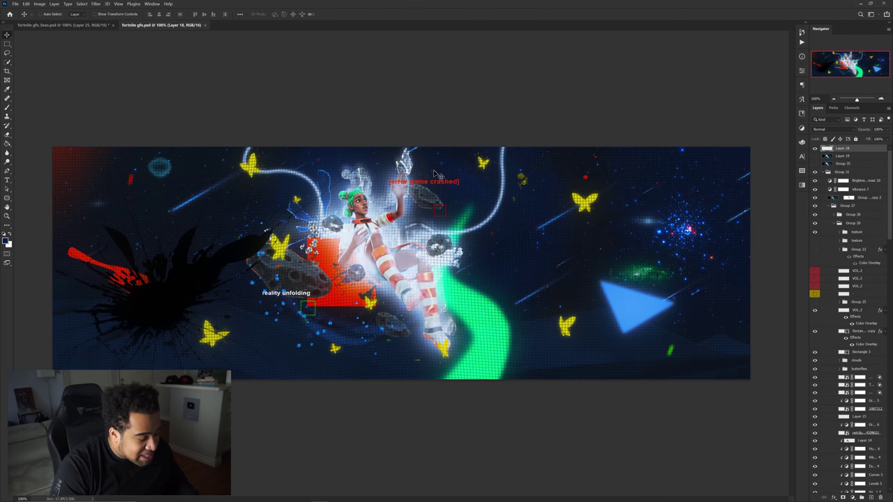
left_click(95, 27)
left_click(144, 26)
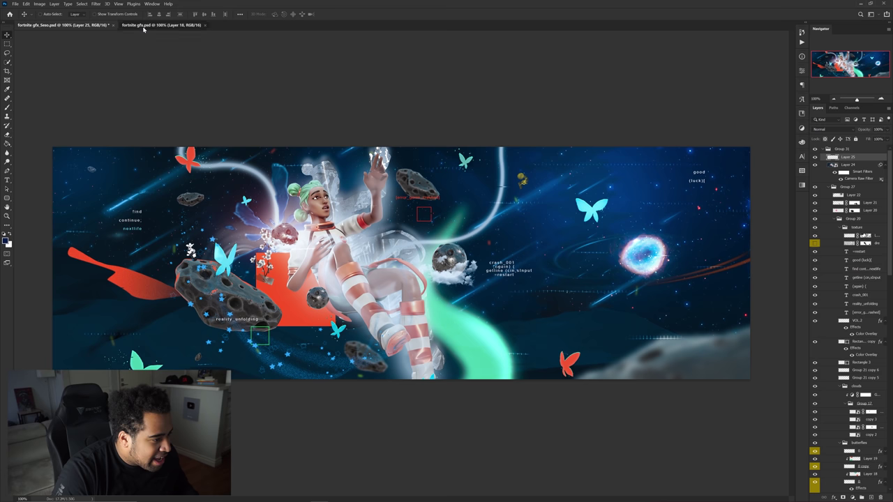
left_click(73, 26)
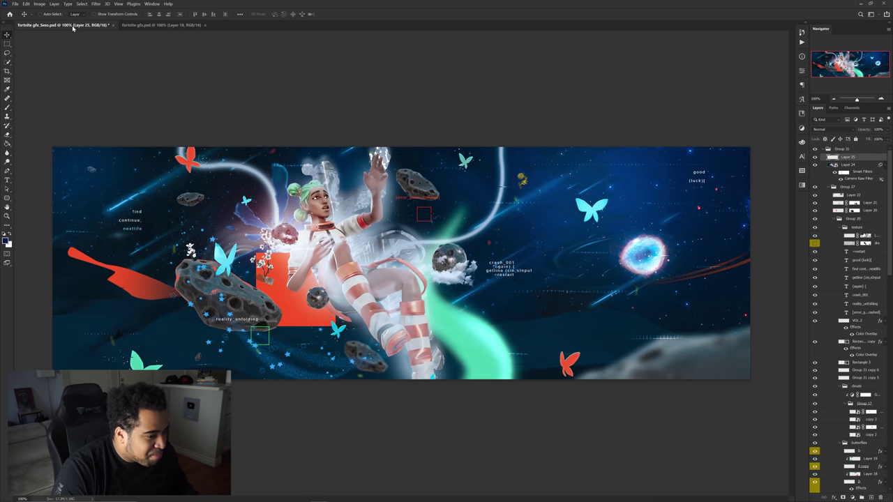
left_click(154, 27)
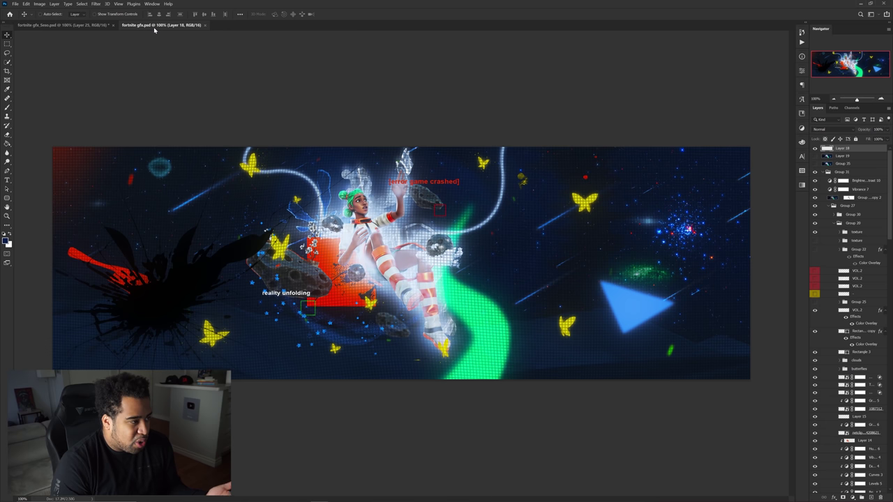
left_click(92, 25)
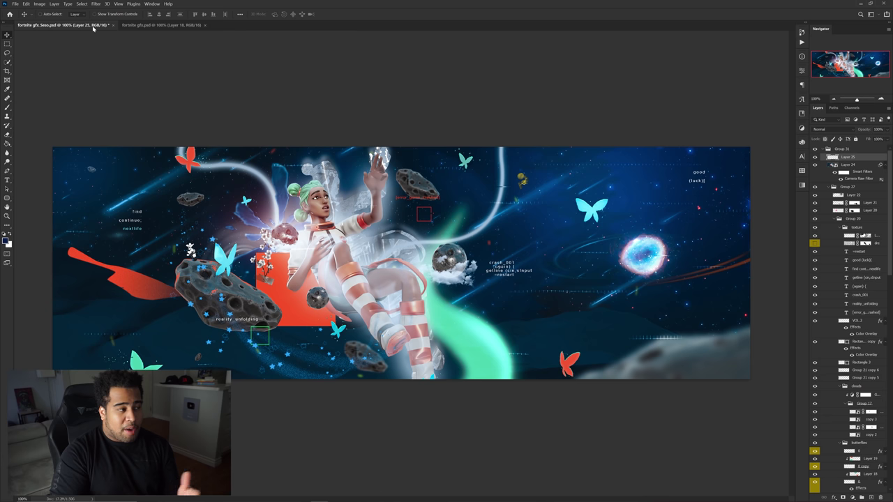
left_click(127, 26)
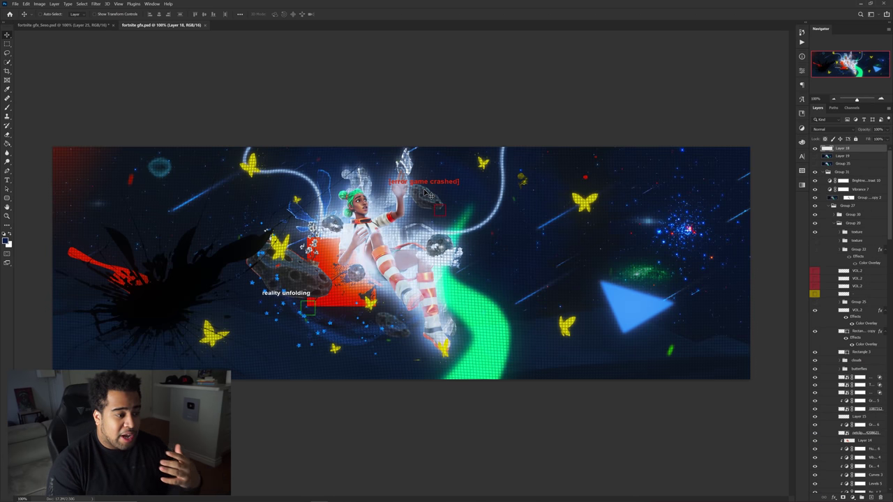